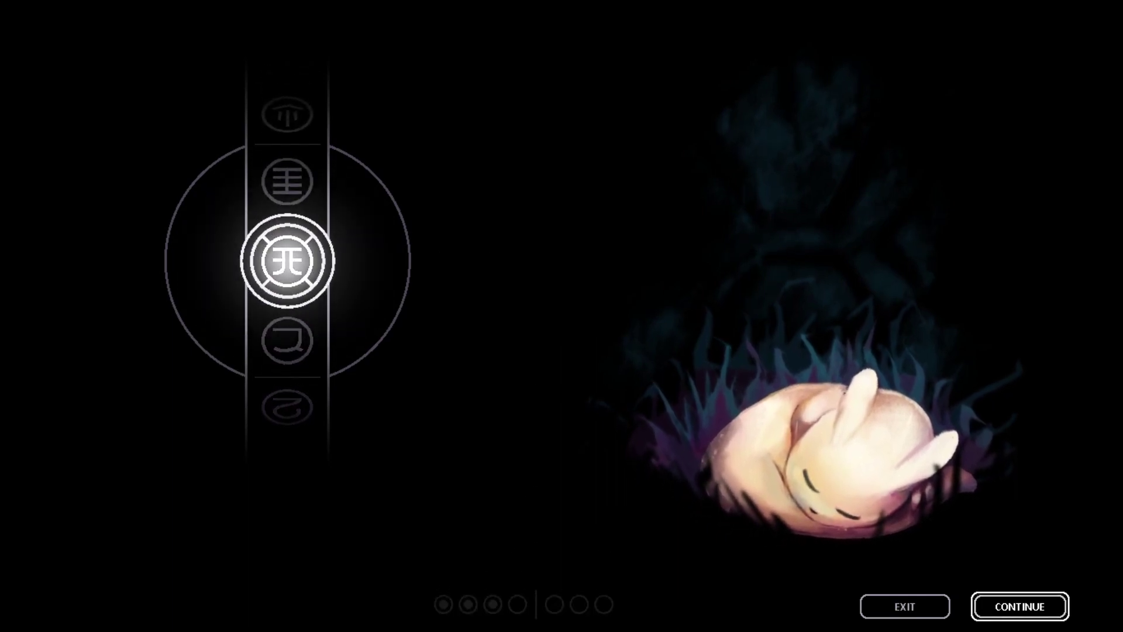
Continue from the sleep screen, get onto the pole and drop onto the ledge.
key("Return")
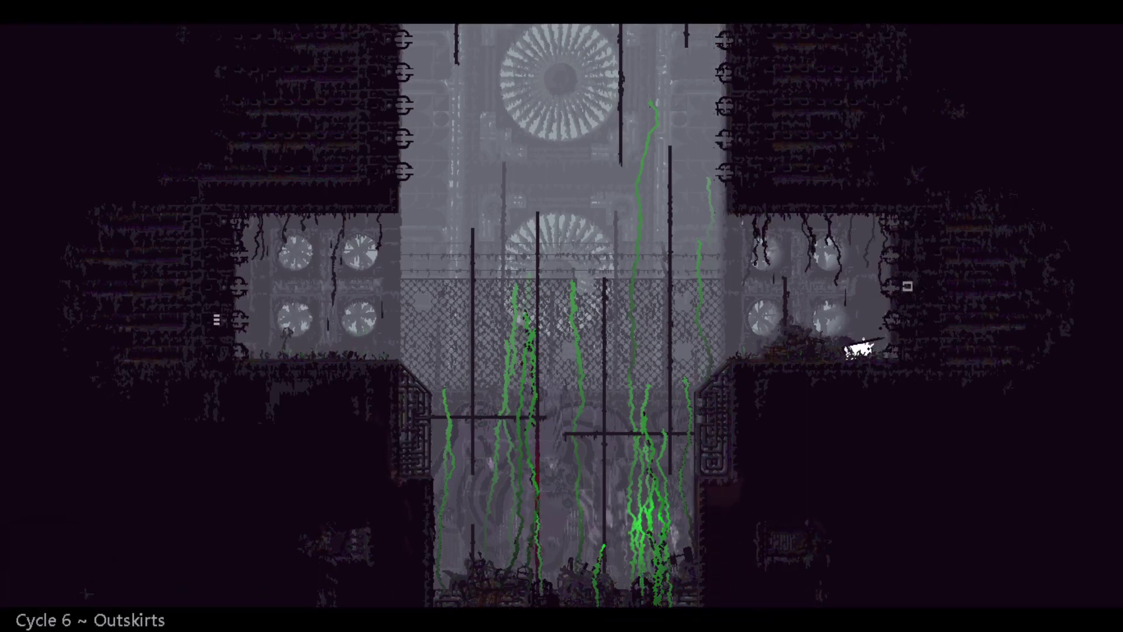
key("Left")
key("Up")
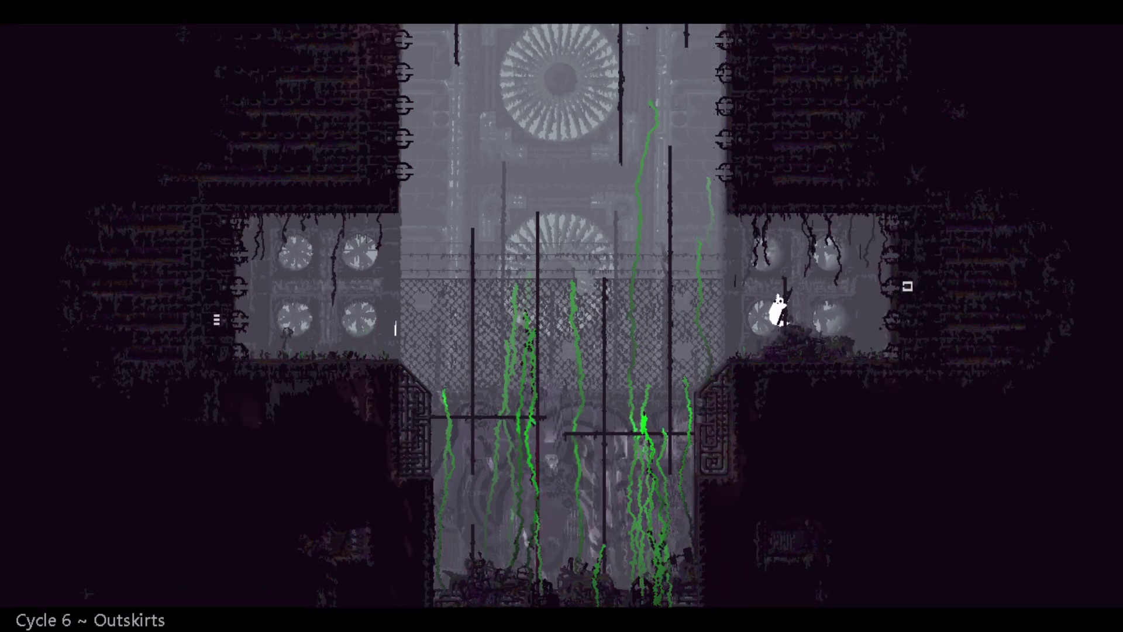
key("Left")
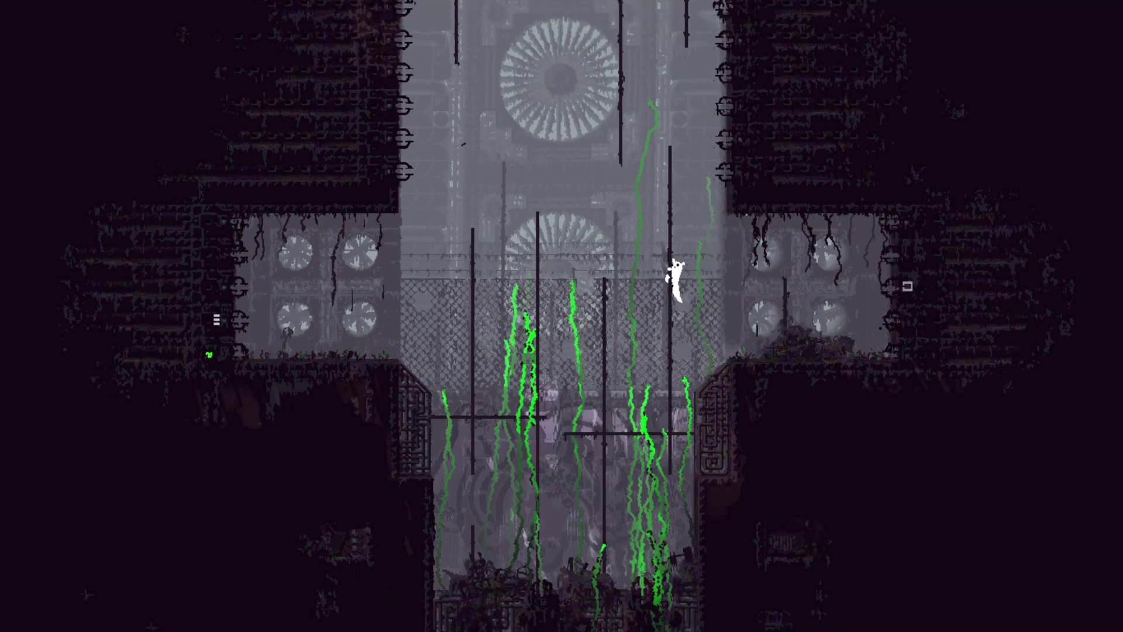
Jump between poles, let go near the top fan and drop to the lower right pole.
key("Up")
key("Left")
key("z")
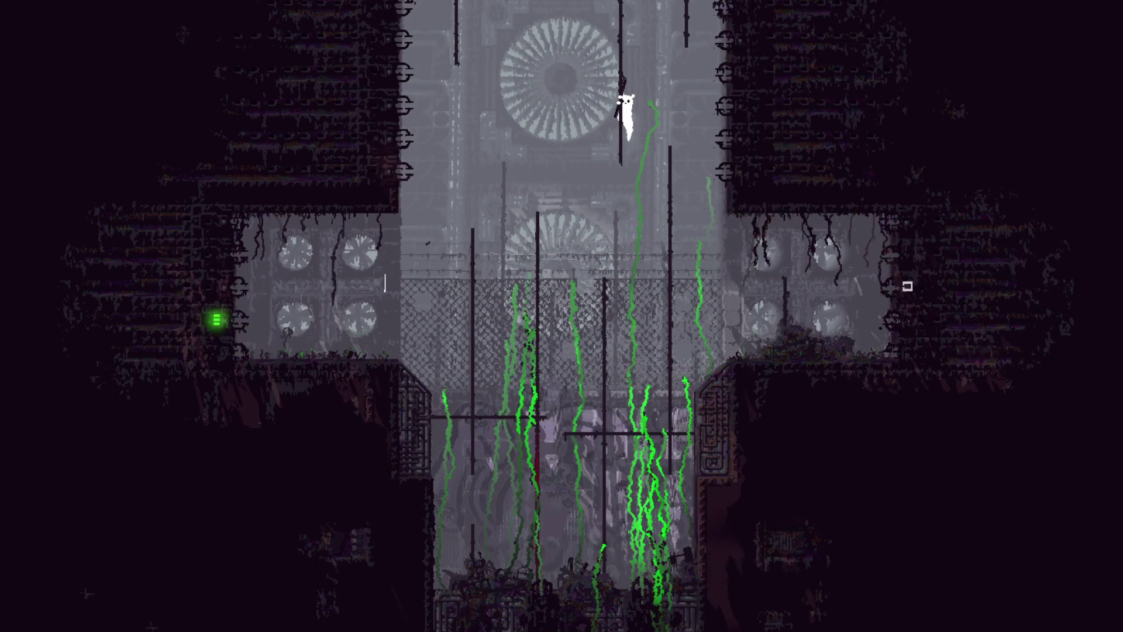
key("Down")
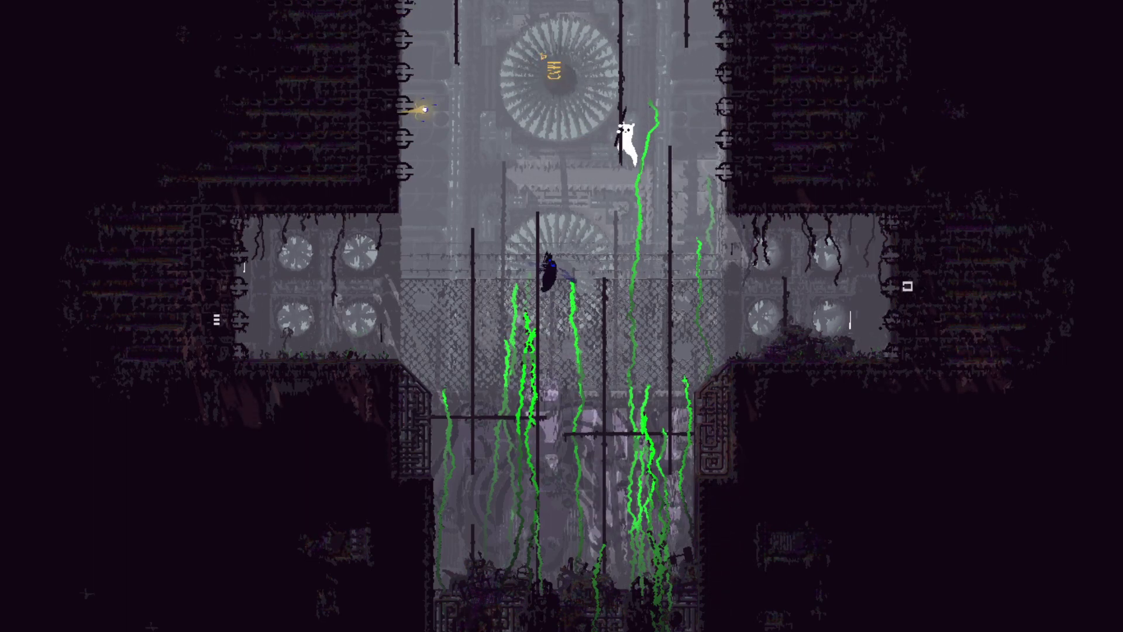
key("z")
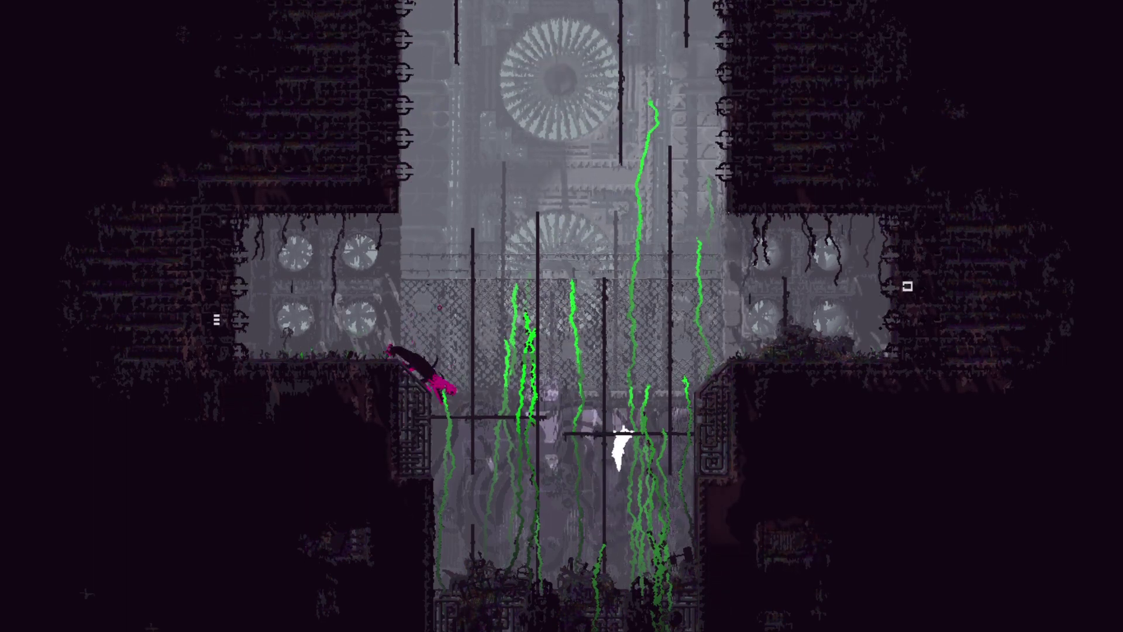
key("Right")
Get onto the right ledge and walk along it toward the fans and back.
key("Up")
key("Right")
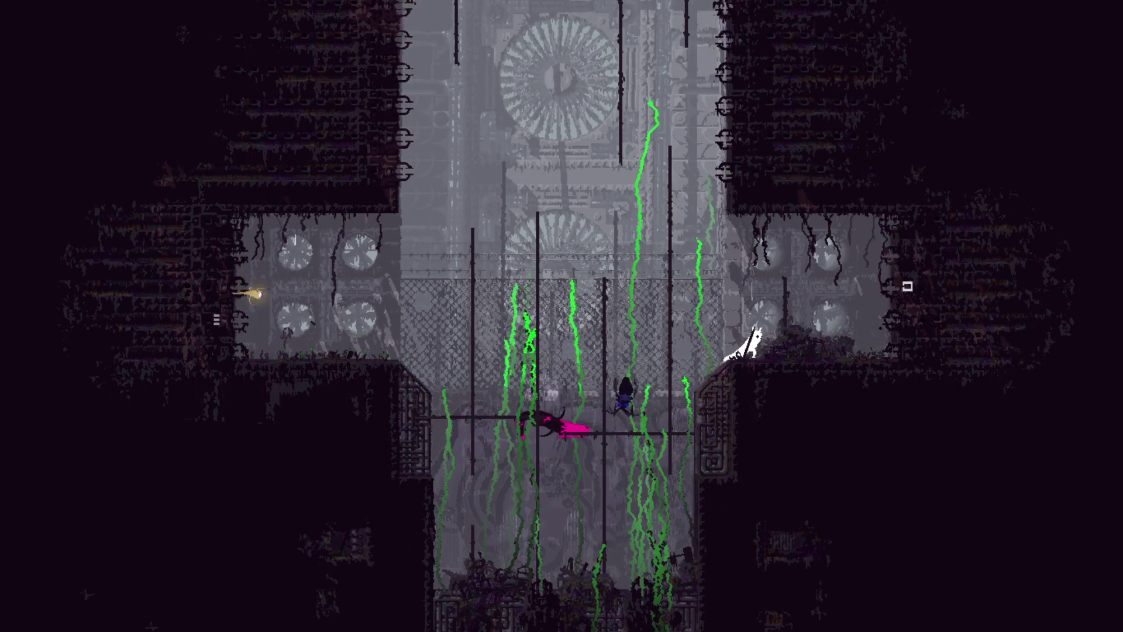
key("Right")
key("z")
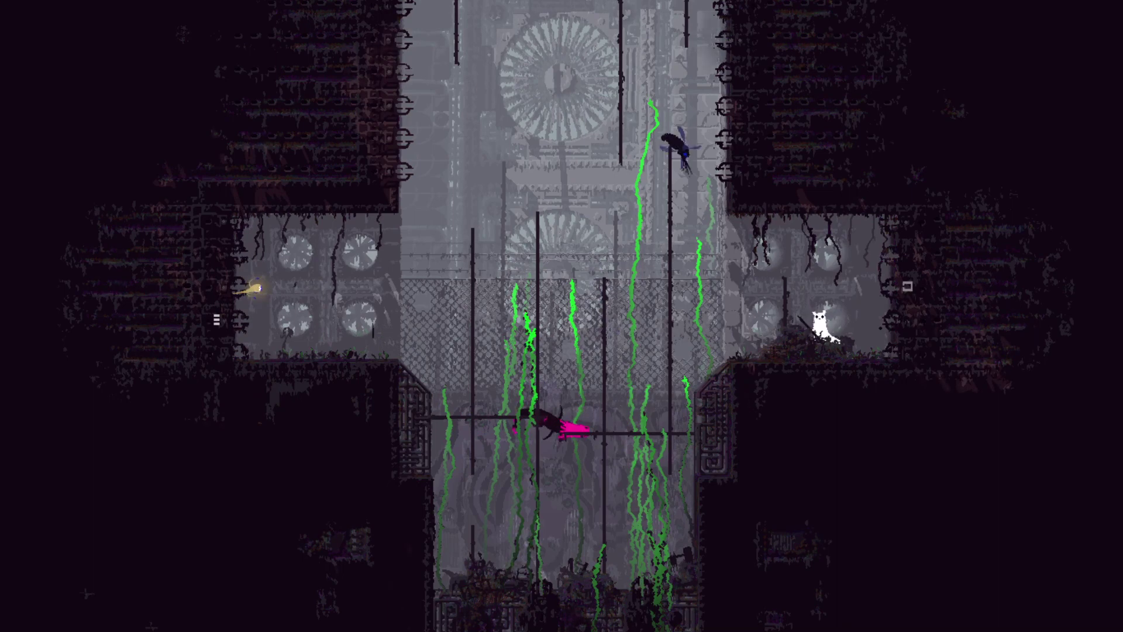
key("Right")
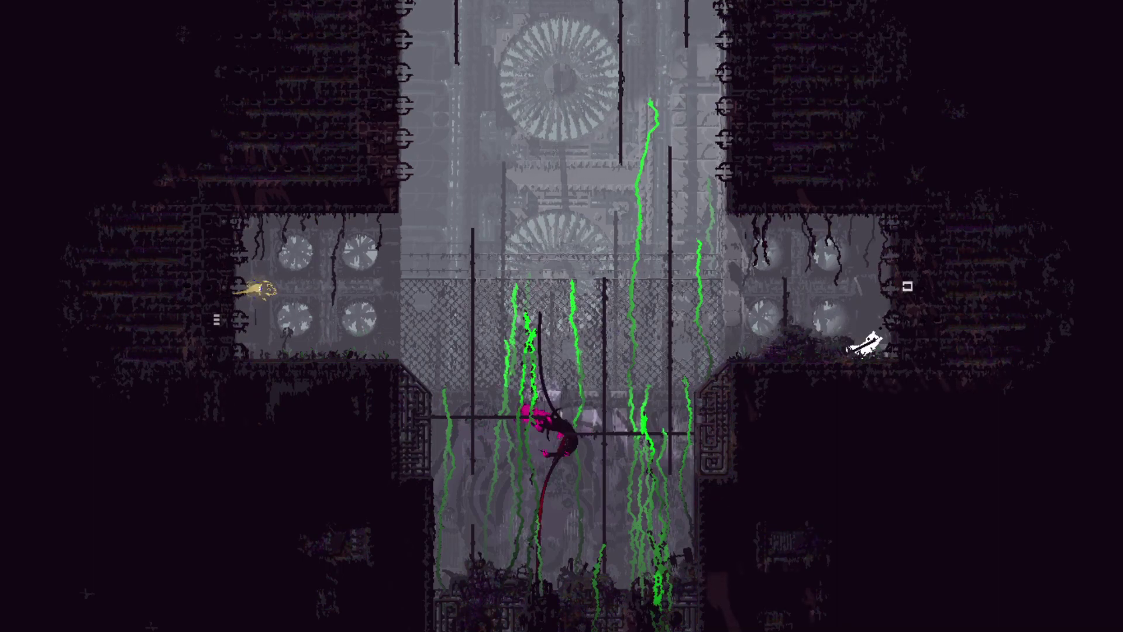
key("Left")
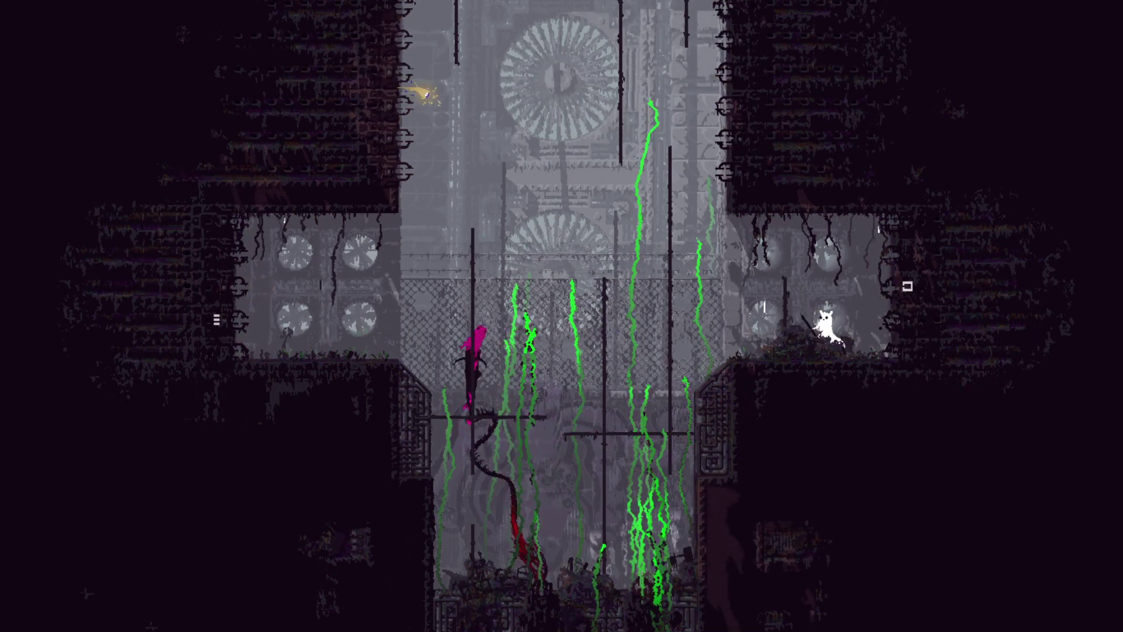
key("Left")
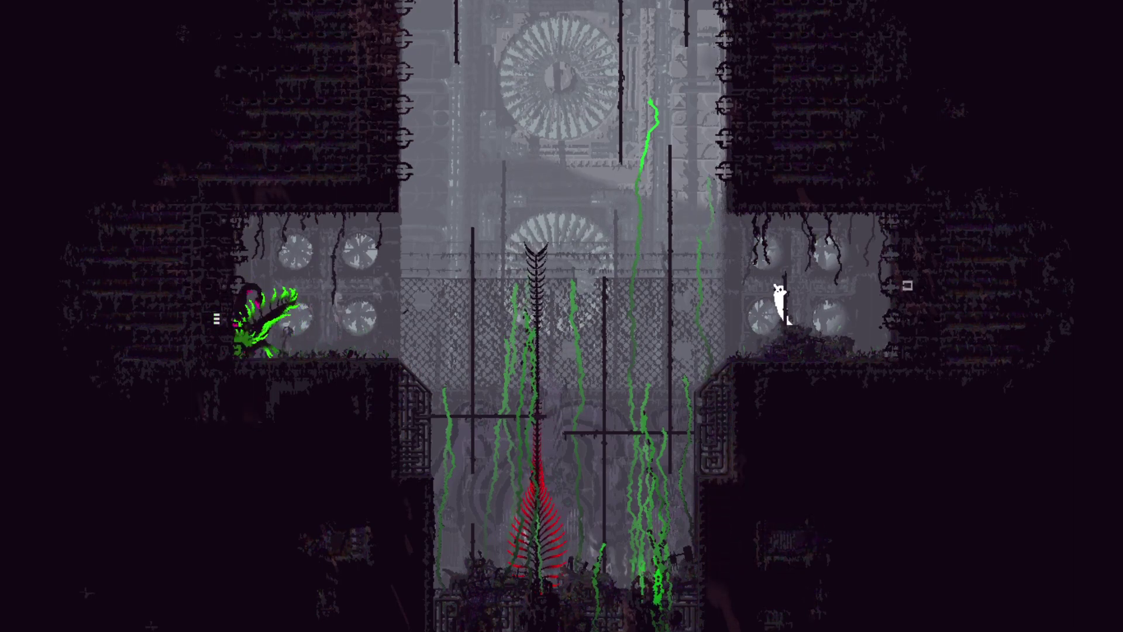
Leap from the right ledge to the central pole, then across to the neighbouring pole.
key("z")
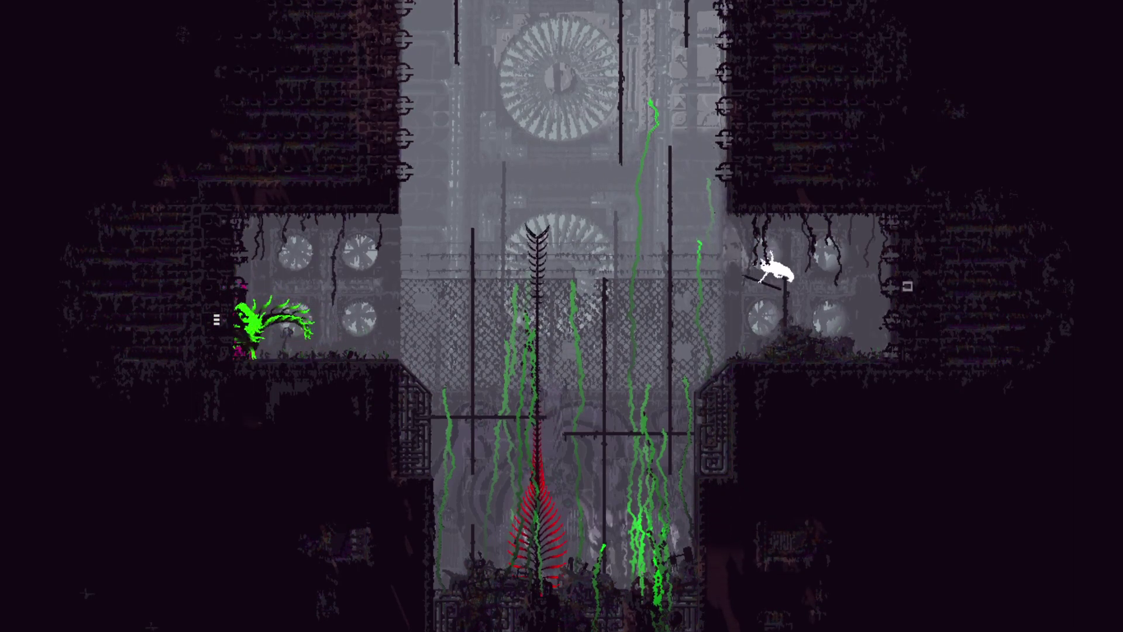
key("Left")
key("Up")
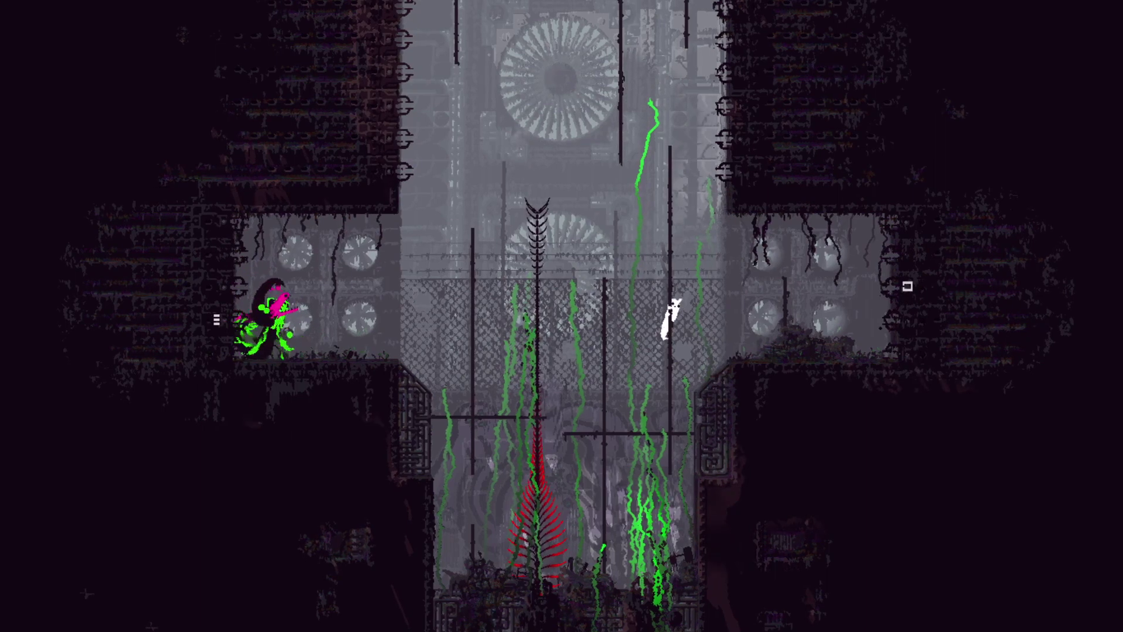
key("Up")
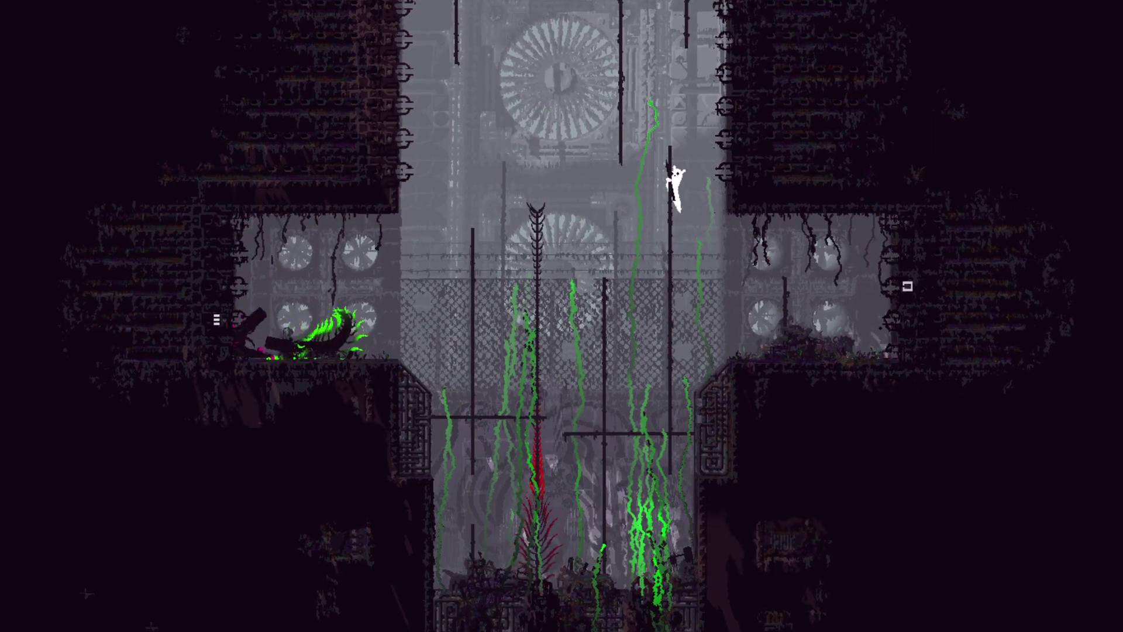
key("Left")
key("z")
key("Up")
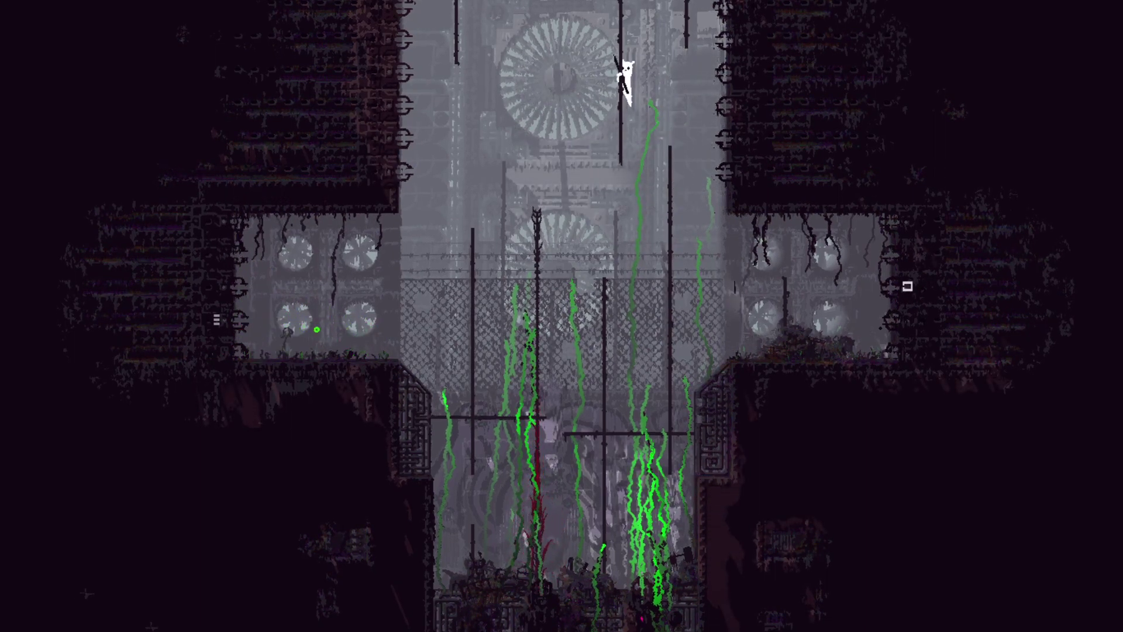
Visit the room above and return, then leap leftward off the pole top.
key("Up")
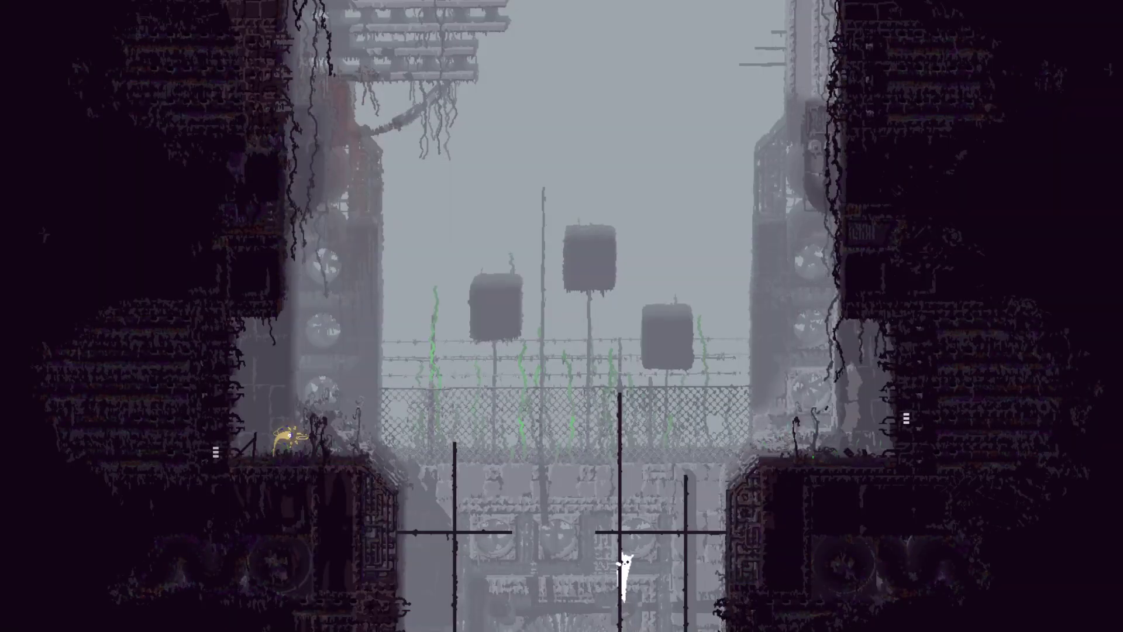
key("Down")
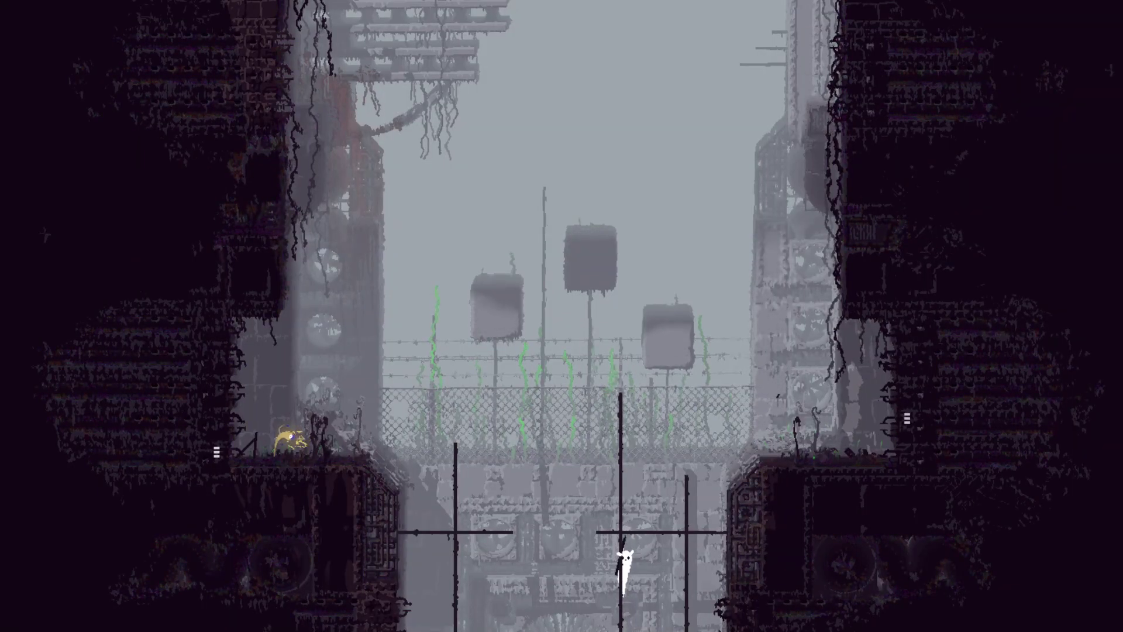
key("Up")
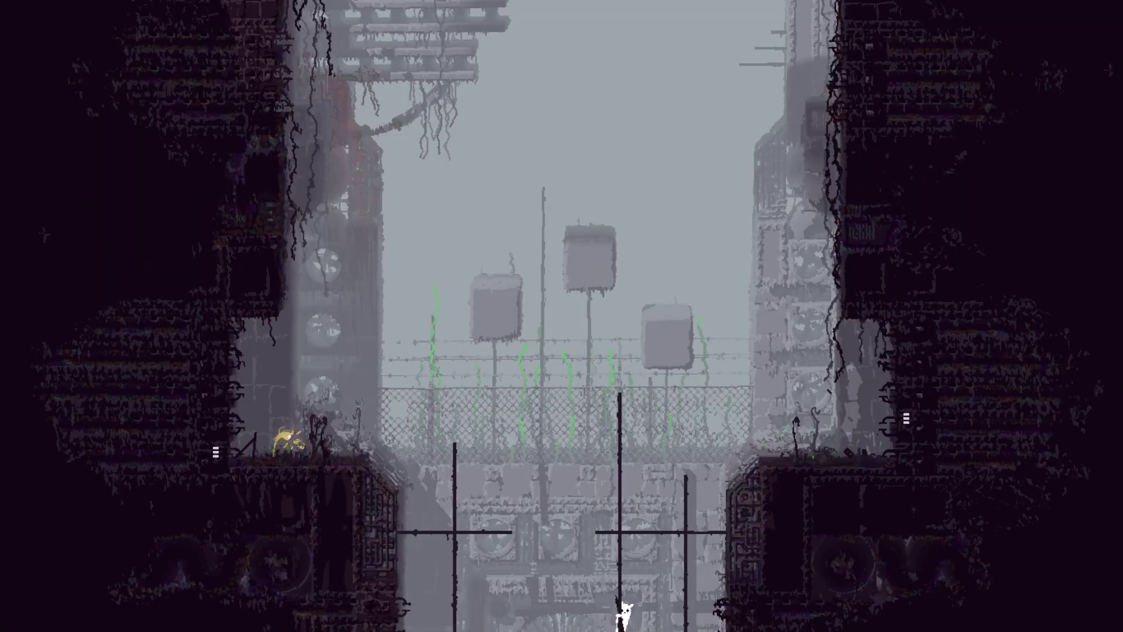
key("Up")
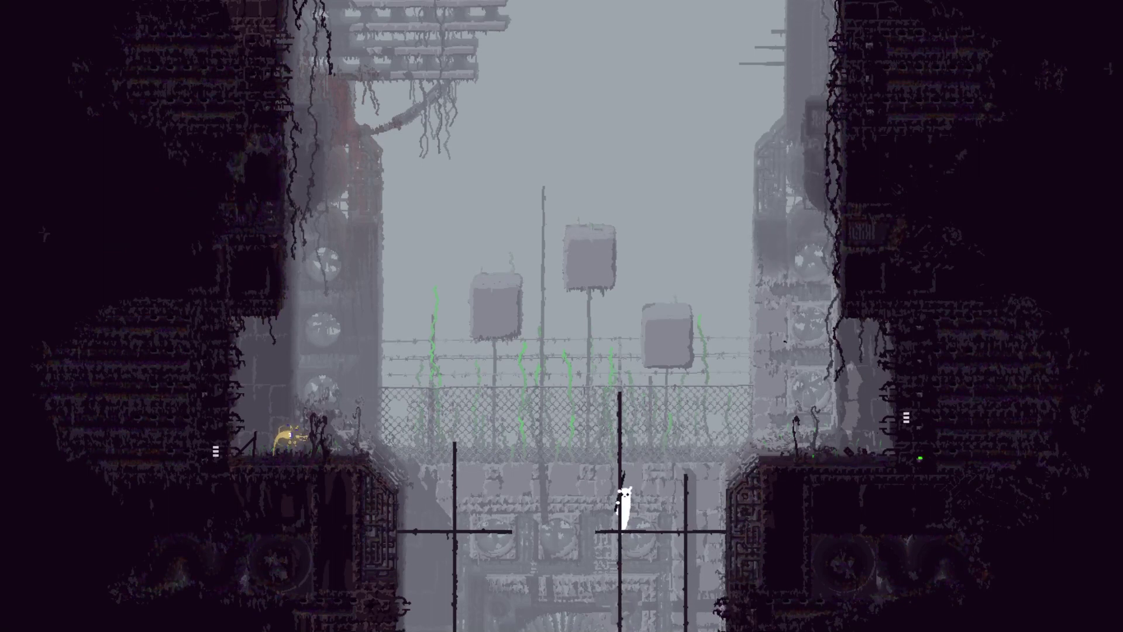
key("Up")
key("z")
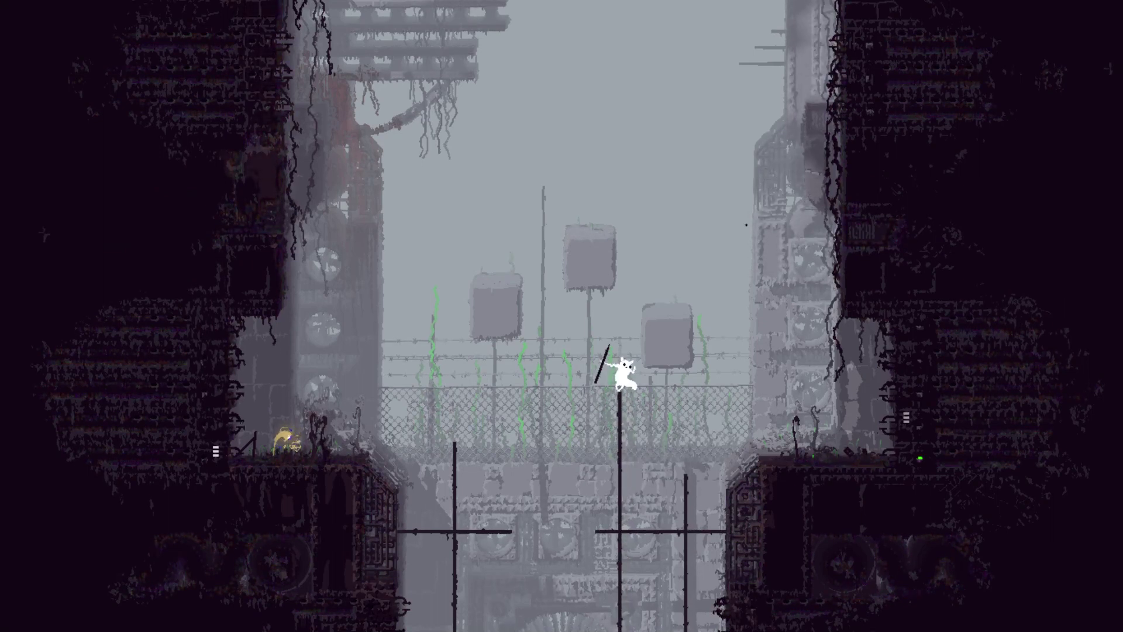
key("Left")
Catch the left pole's bar, reach the left ledge via the wall pipe and walk right.
key("Left")
key("Up")
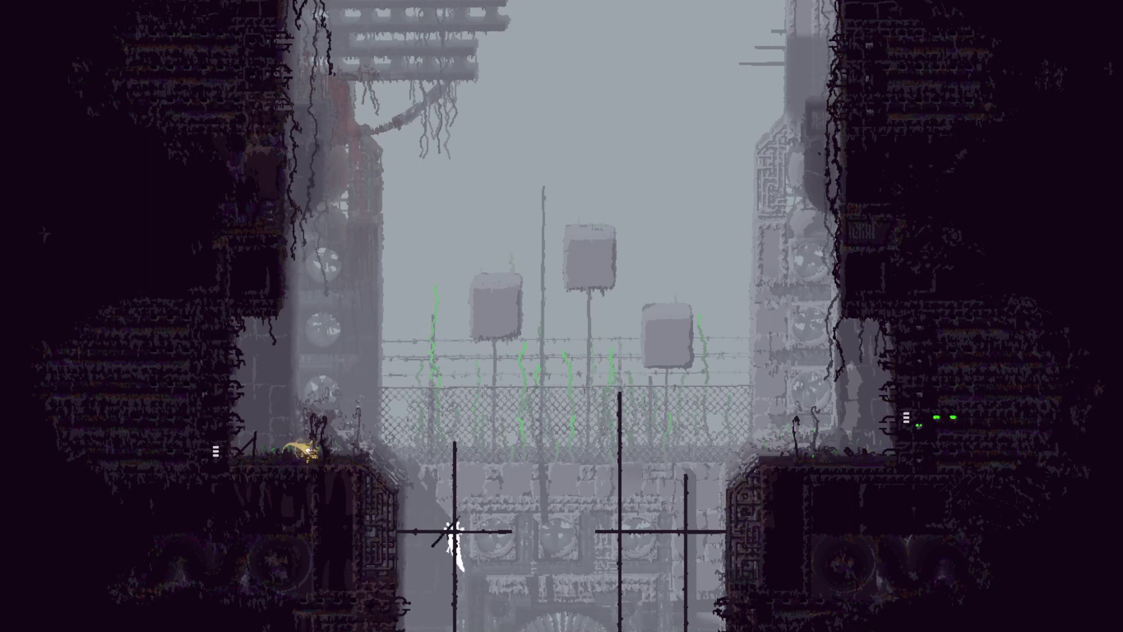
key("Left")
key("z")
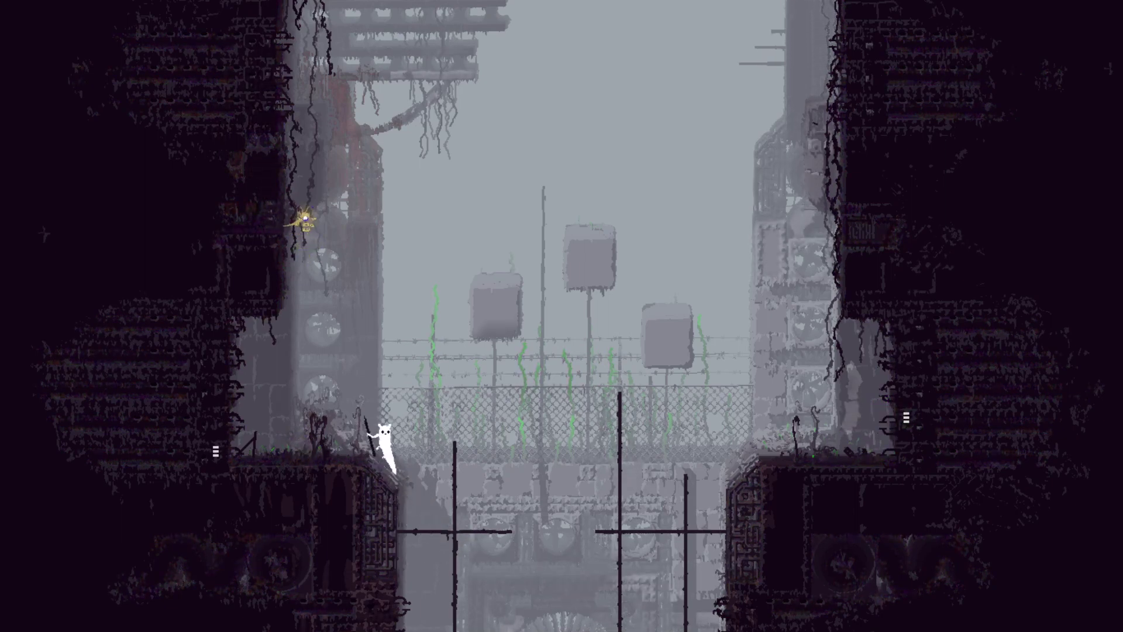
key("Left")
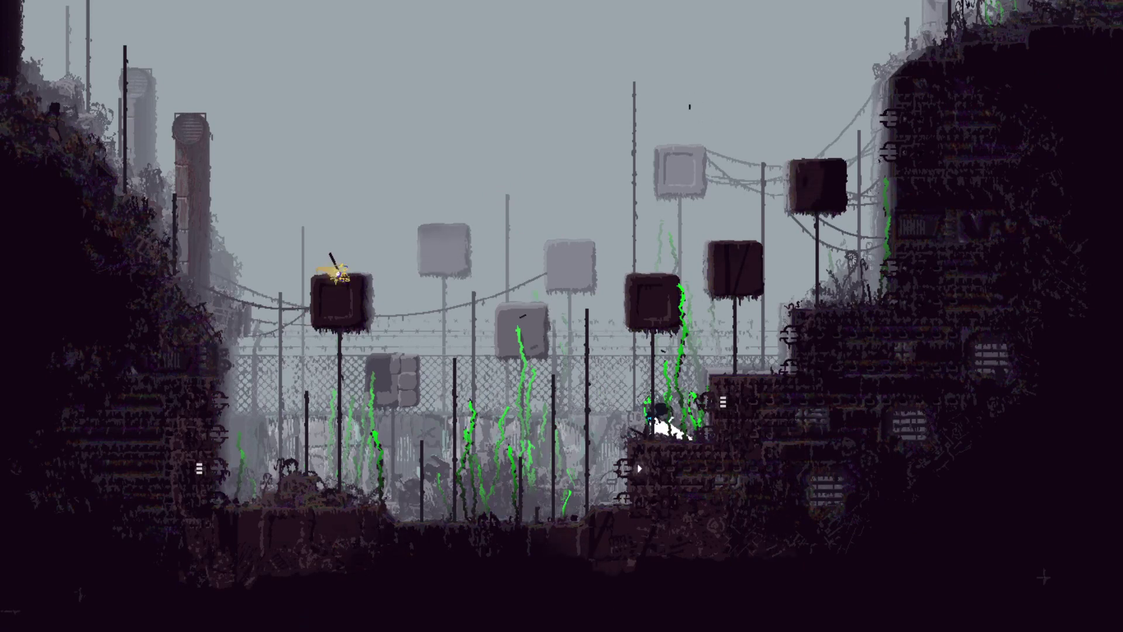
key("Left")
key("Up")
key("Right")
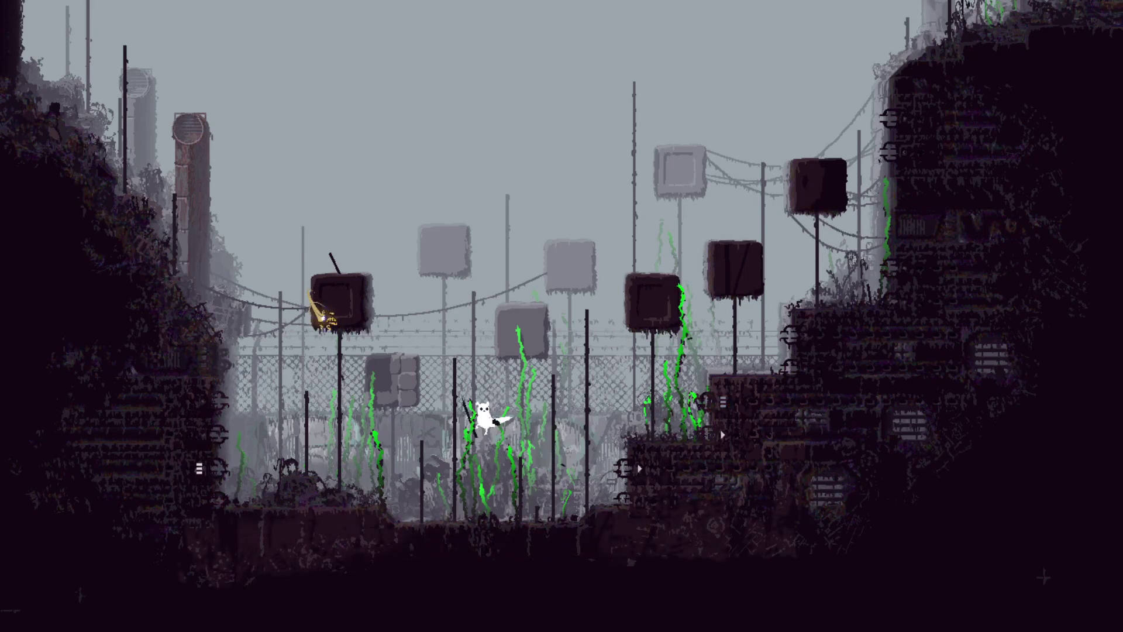
Drop off the ledge, leap left from a pole and crawl into the wall shortcut.
key("Up")
key("Up")
key("Up")
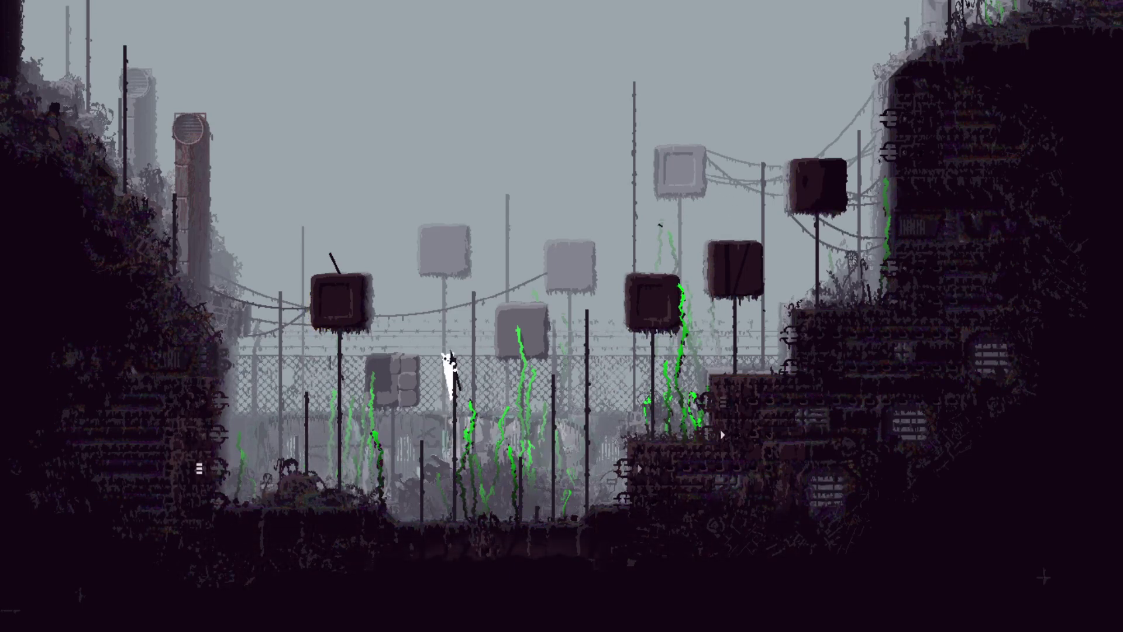
key("Left")
key("z")
key("Left")
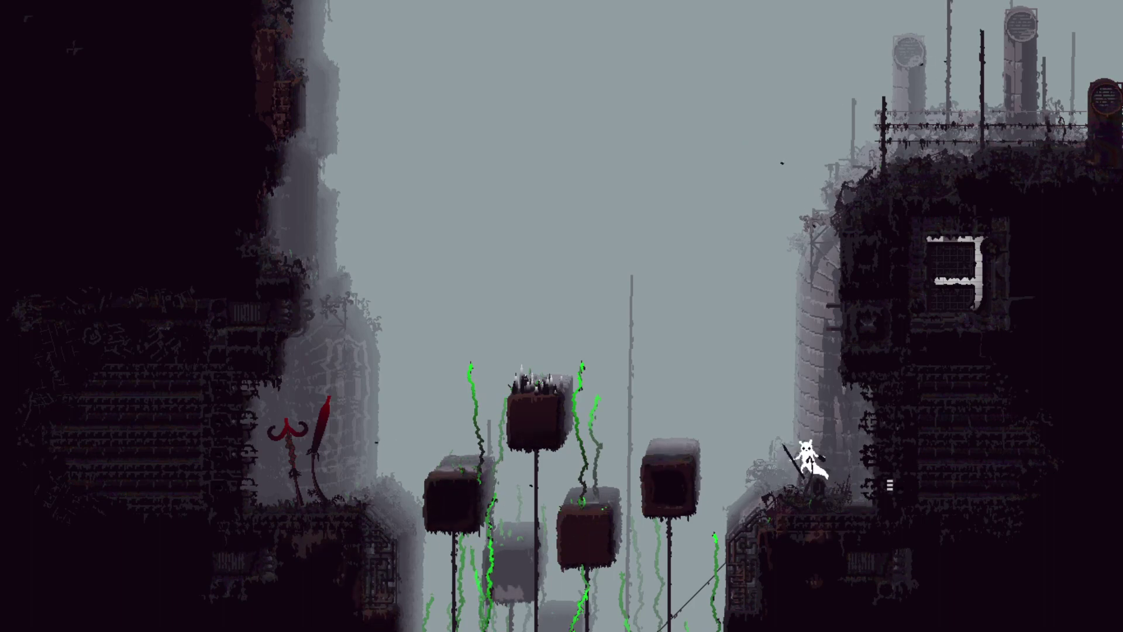
Walk left along the ledge, leap onto the box and jump up-left off it.
key("Left")
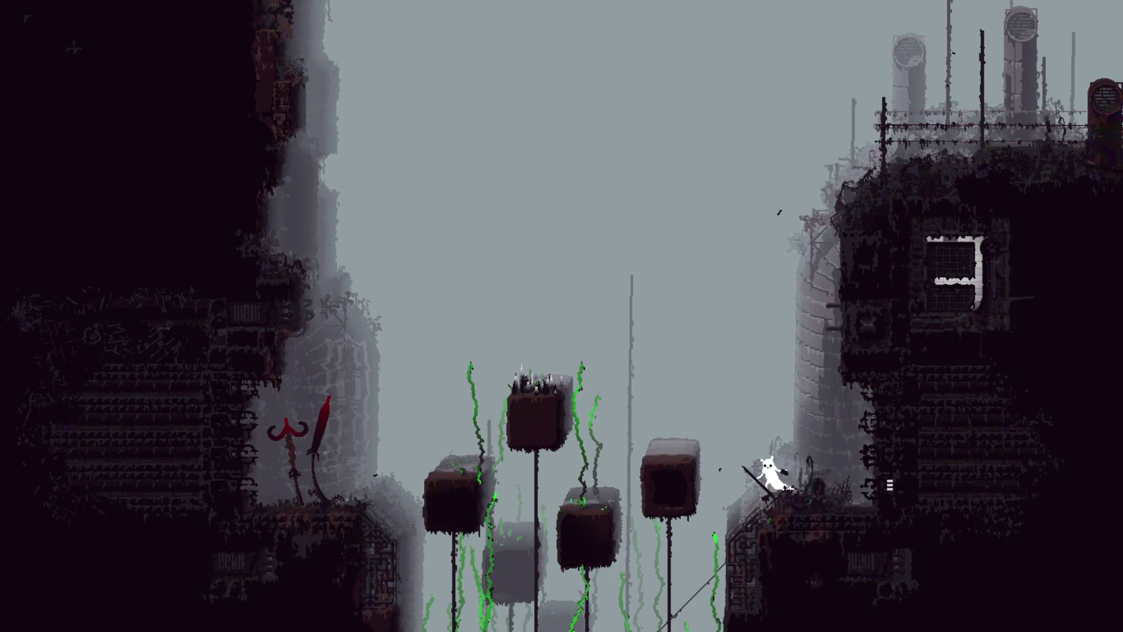
key("Left")
key("z")
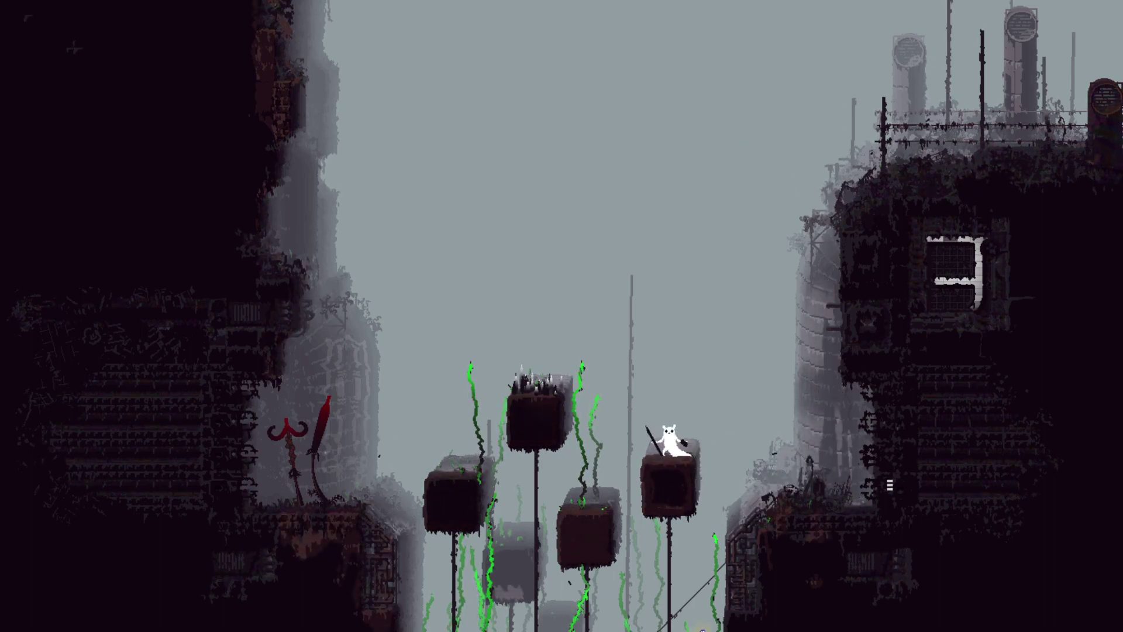
key("Left")
key("z")
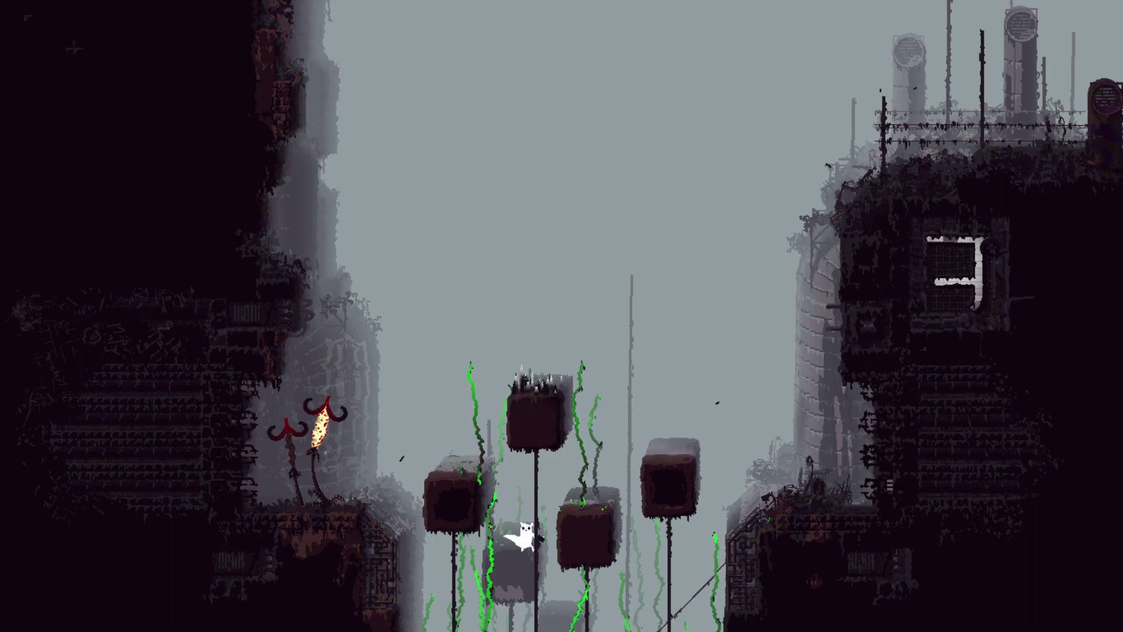
Climb the pole to the upper platform and run right into the pipe entrance.
key("Down")
key("Up")
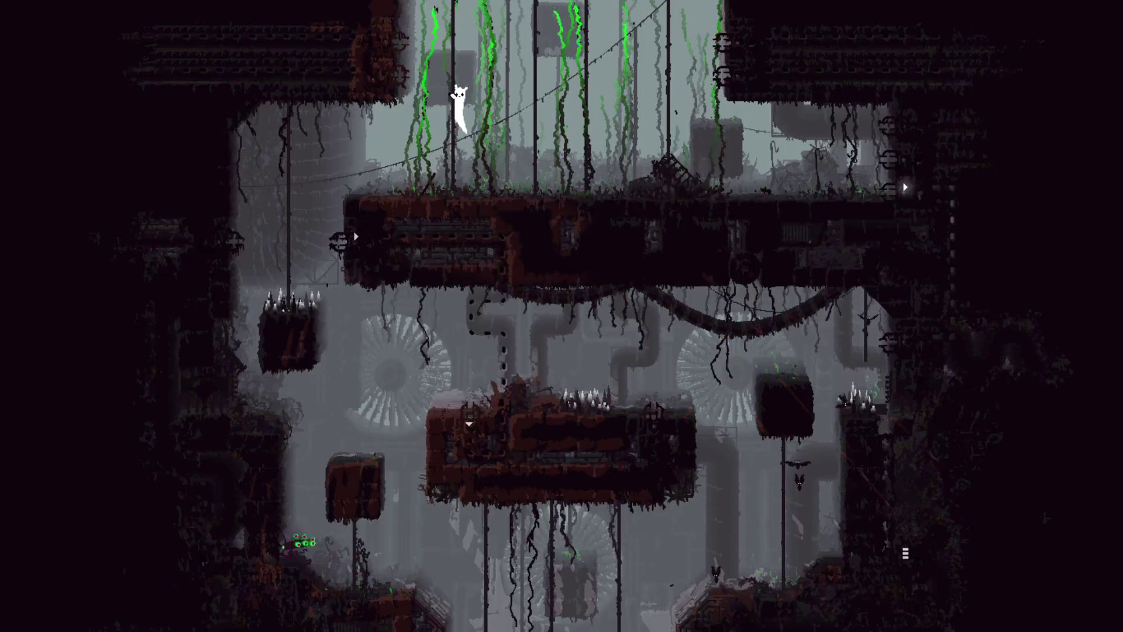
key("Up")
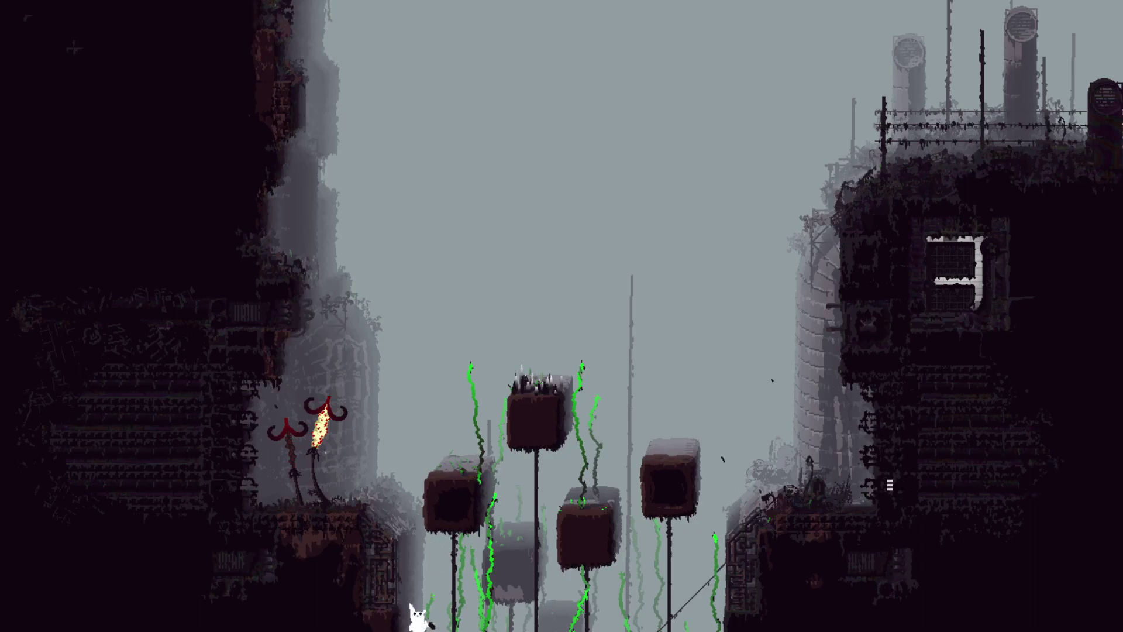
key("Up")
key("Right")
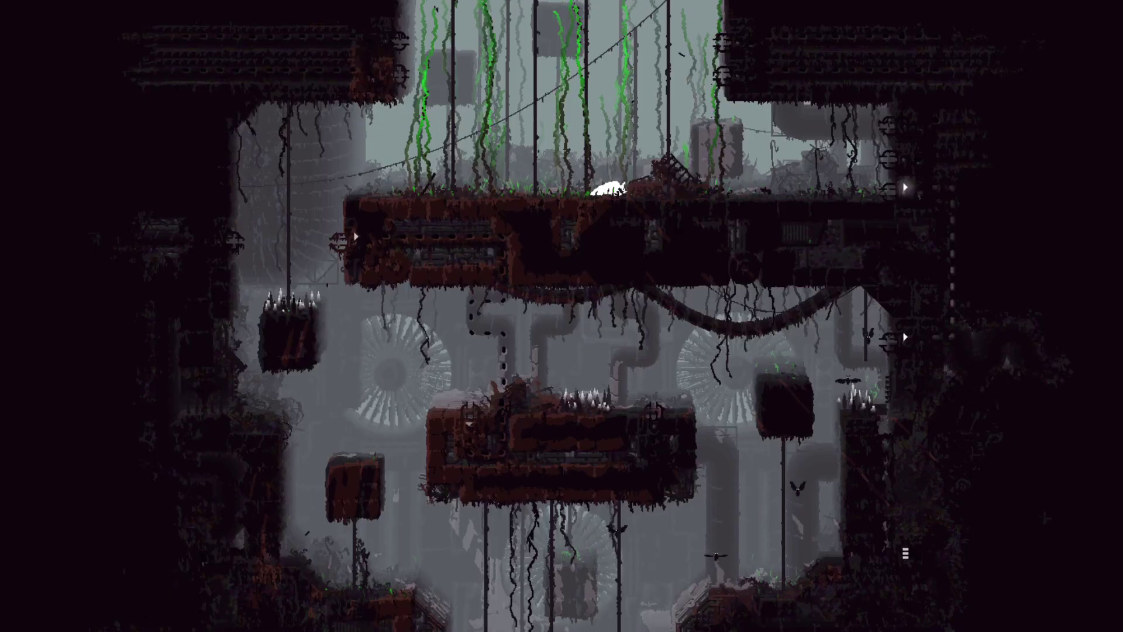
key("Right")
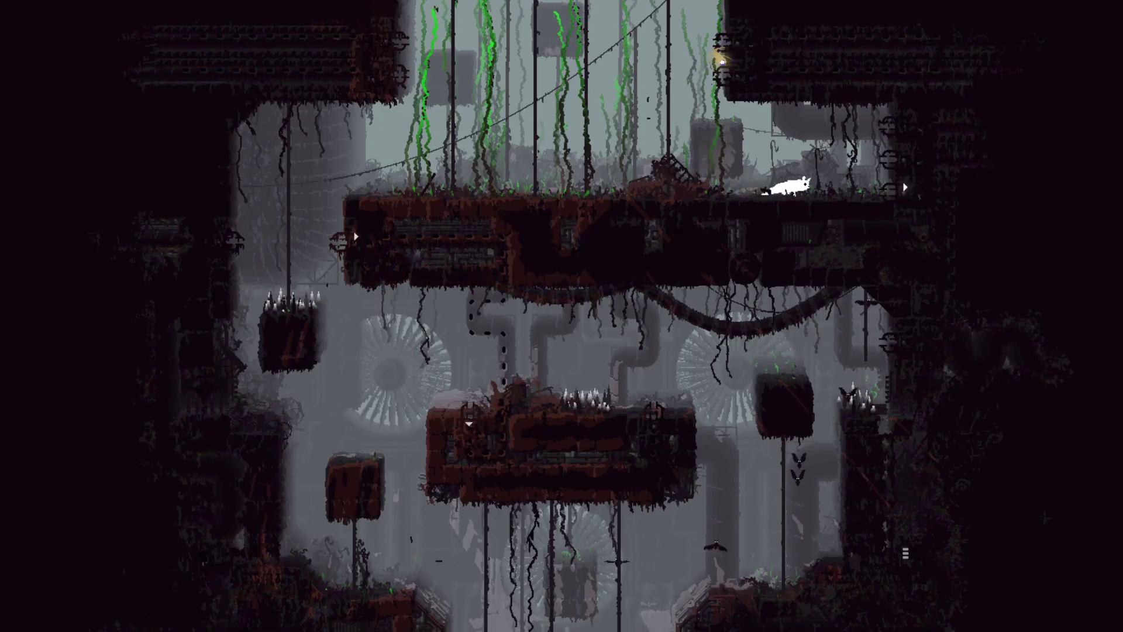
key("Left")
key("Right")
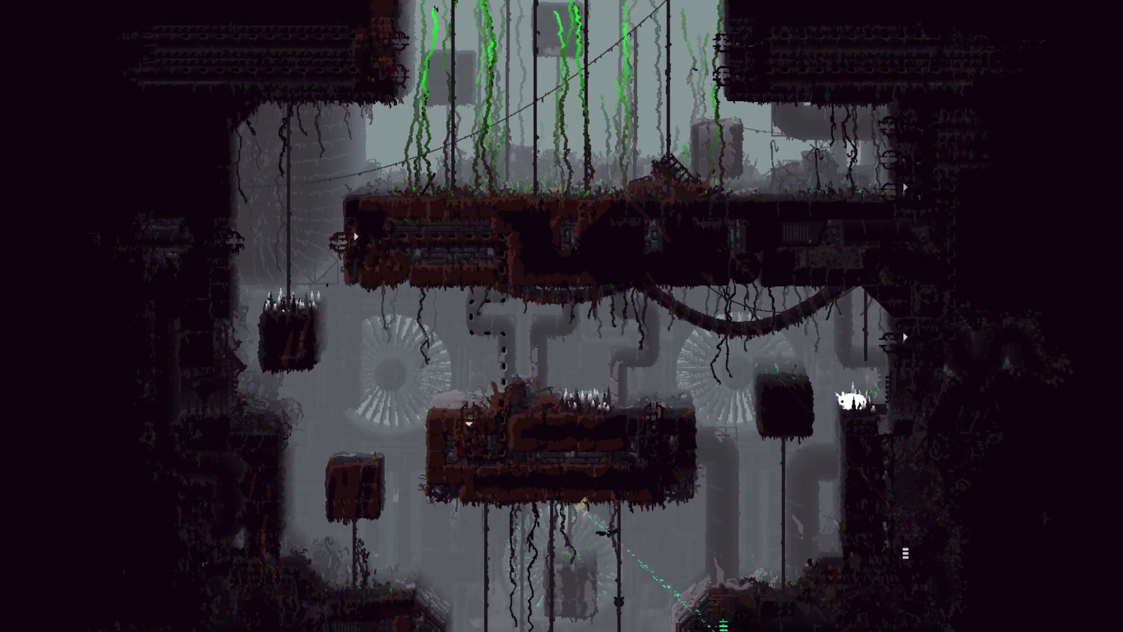
Leap onto the dark block, drop to the platform edge and descend the pole.
key("Left")
key("z")
key("Left")
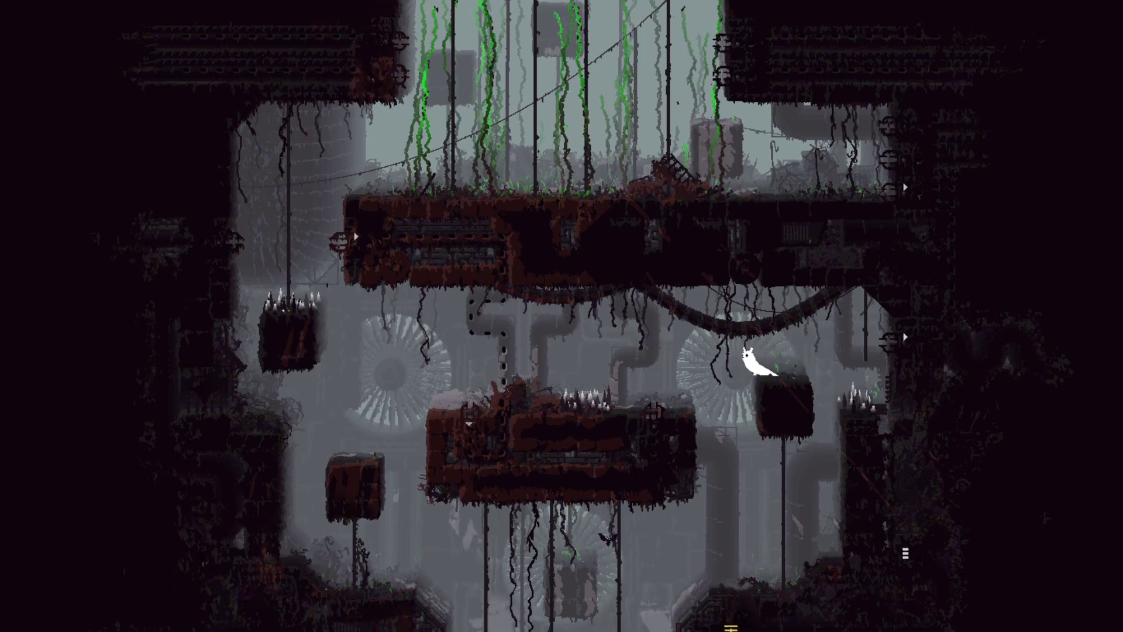
key("Right")
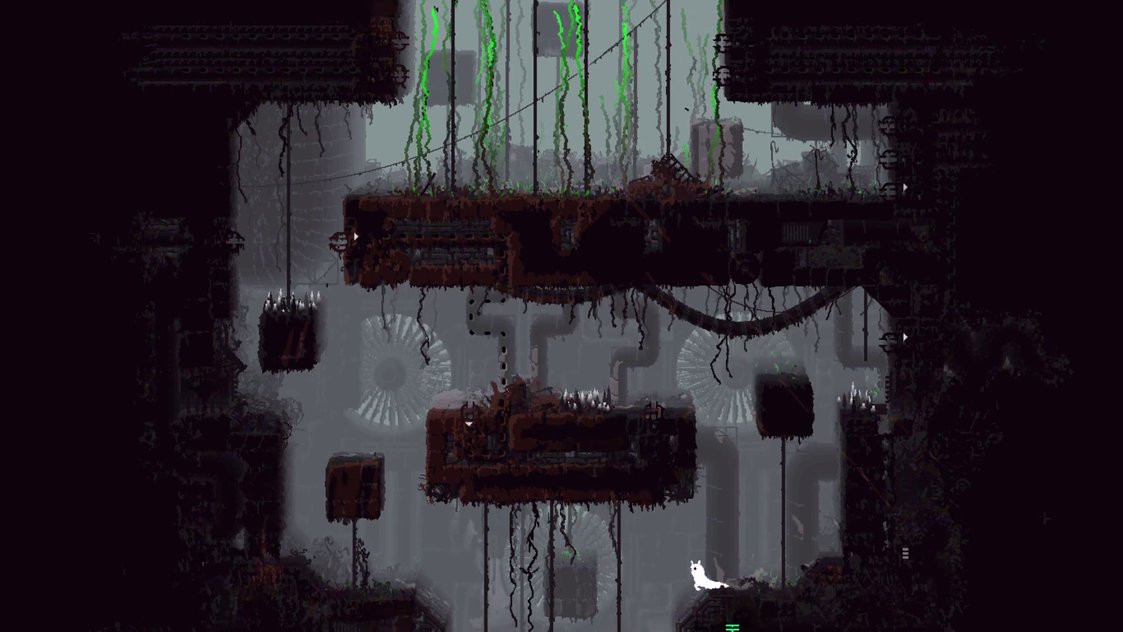
key("Down")
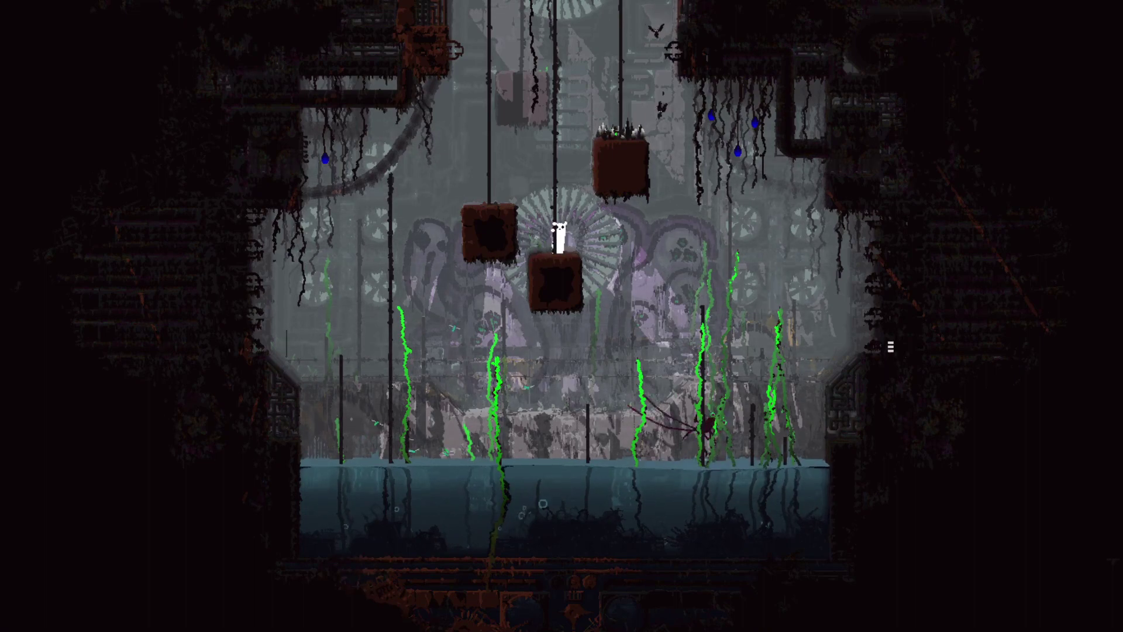
Leap right from the pole to a vertical pole, then from the hanging block to the water's edge.
key("Up")
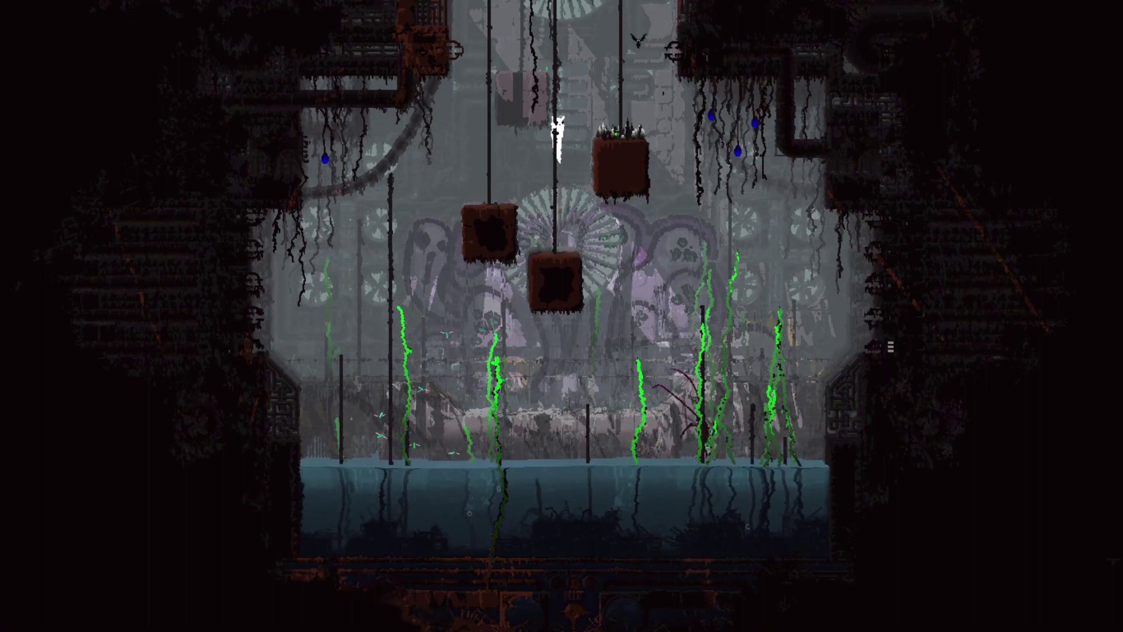
key("Right")
key("z")
key("Up")
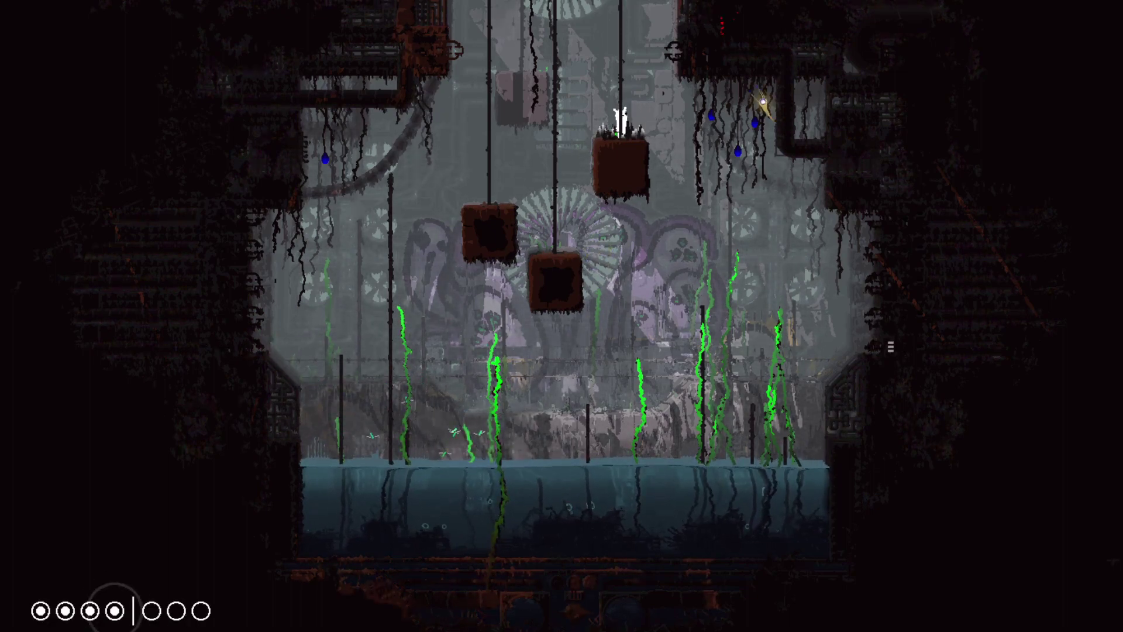
key("Right")
key("z")
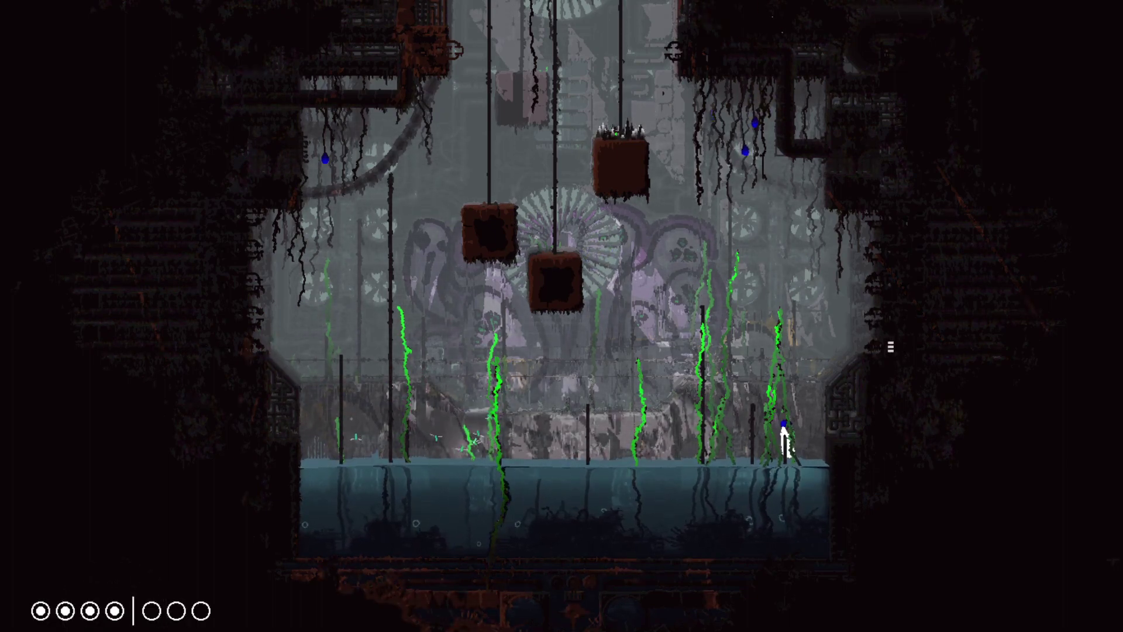
Drop into the water, surface onto the pole and climb to its top.
key("Right")
key("Left")
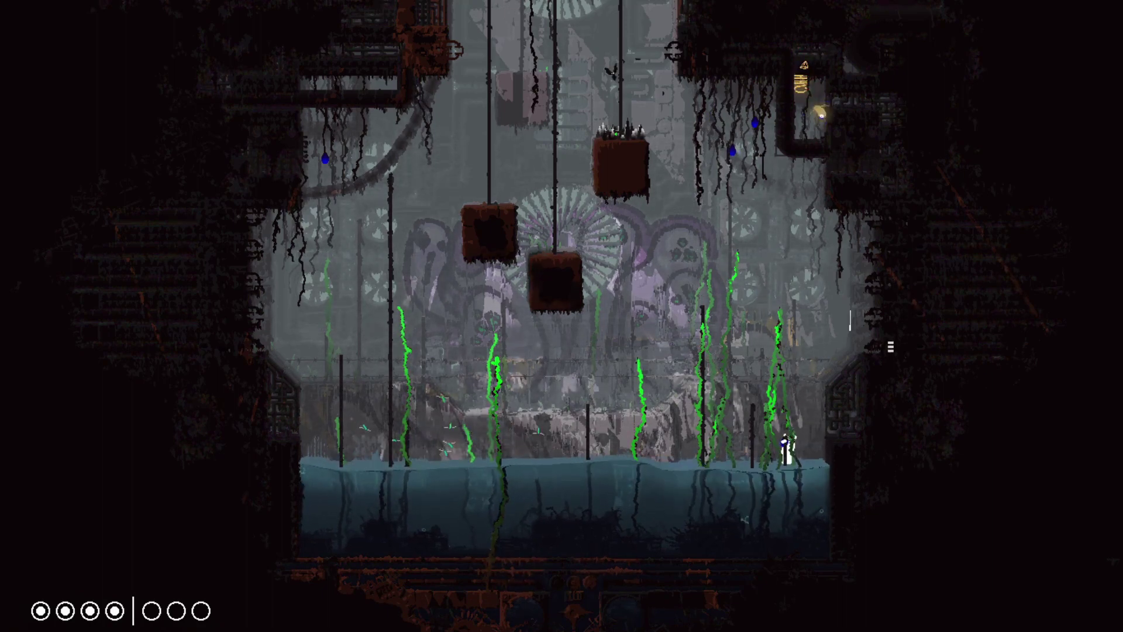
key("Down")
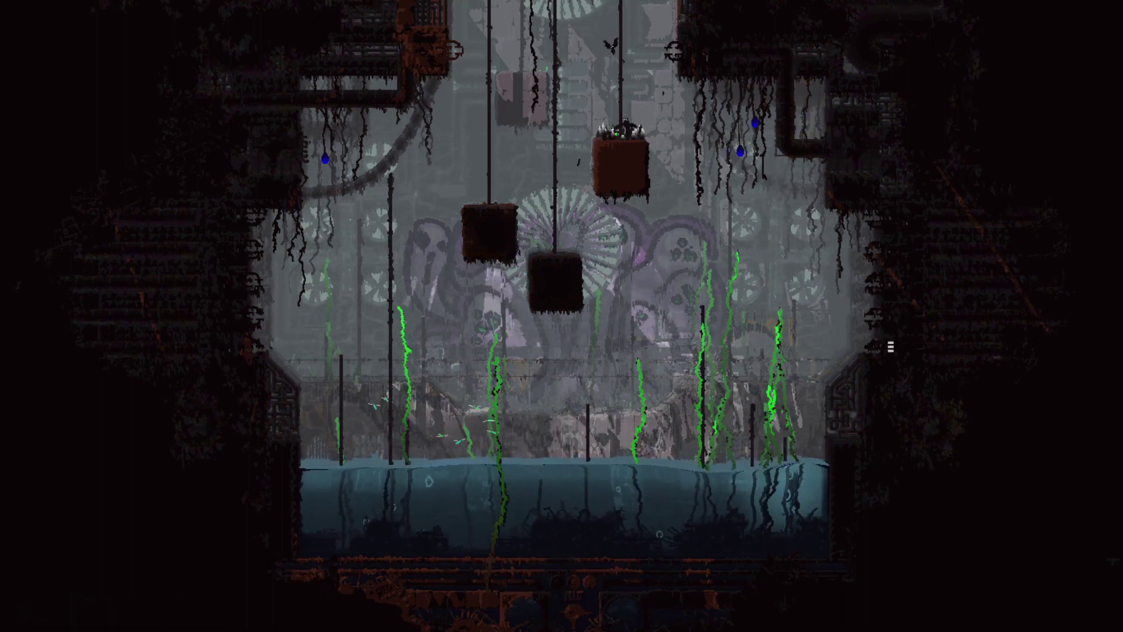
key("Up")
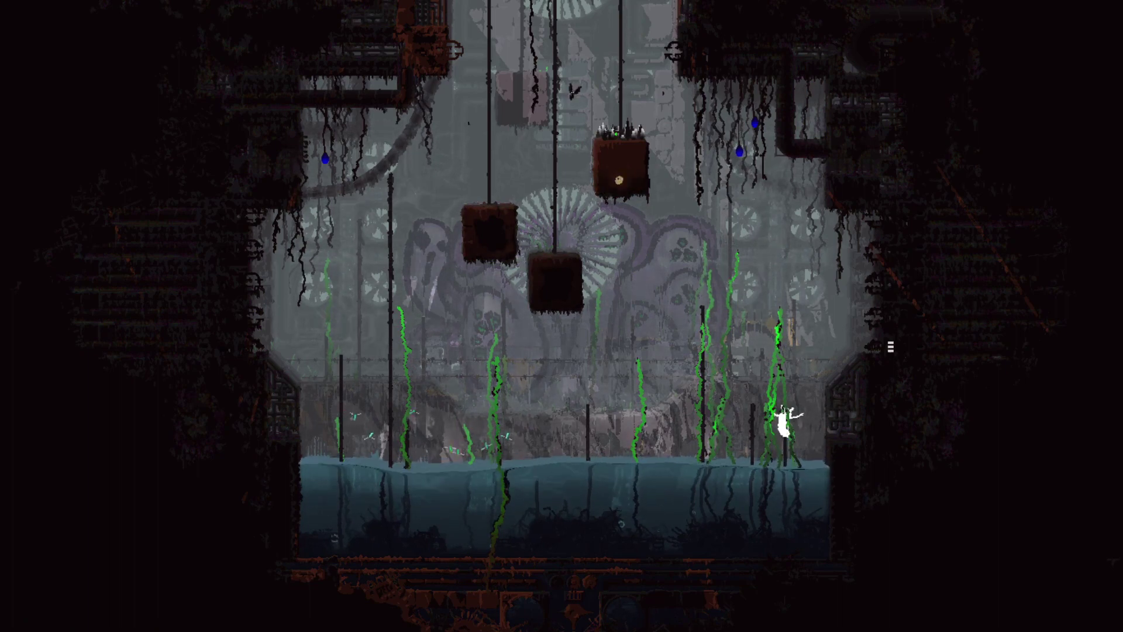
key("Right")
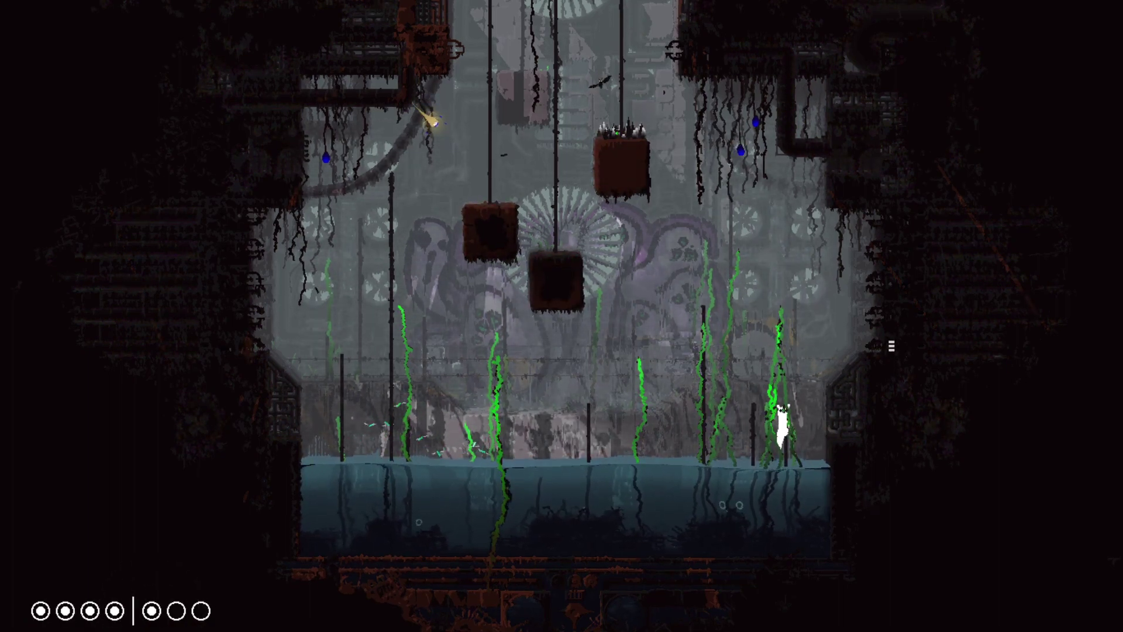
key("Up")
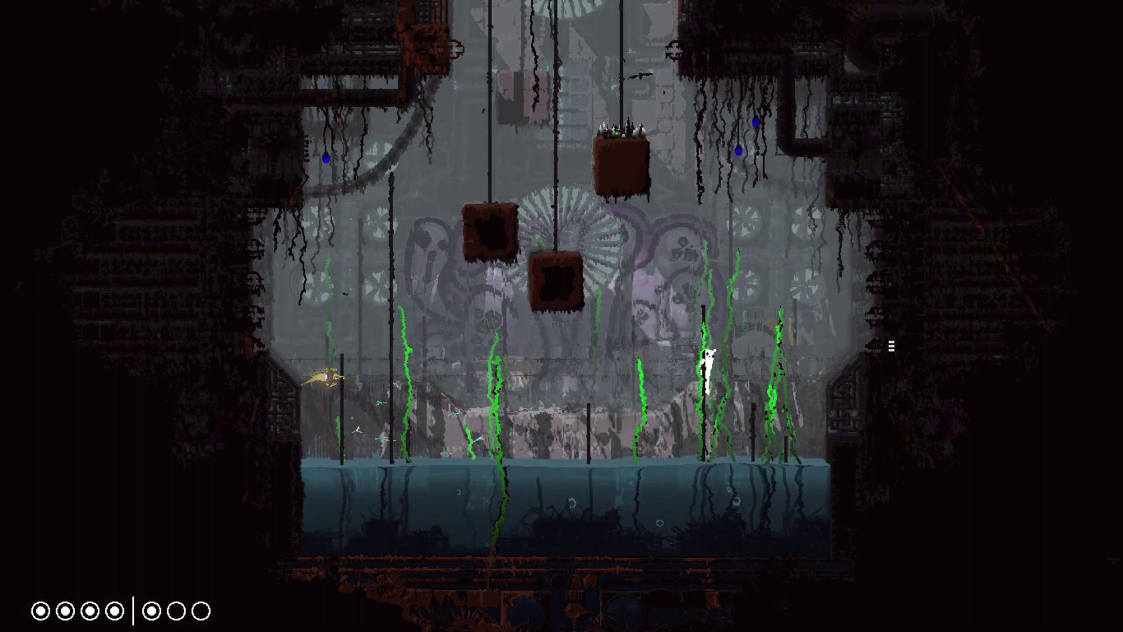
key("Up")
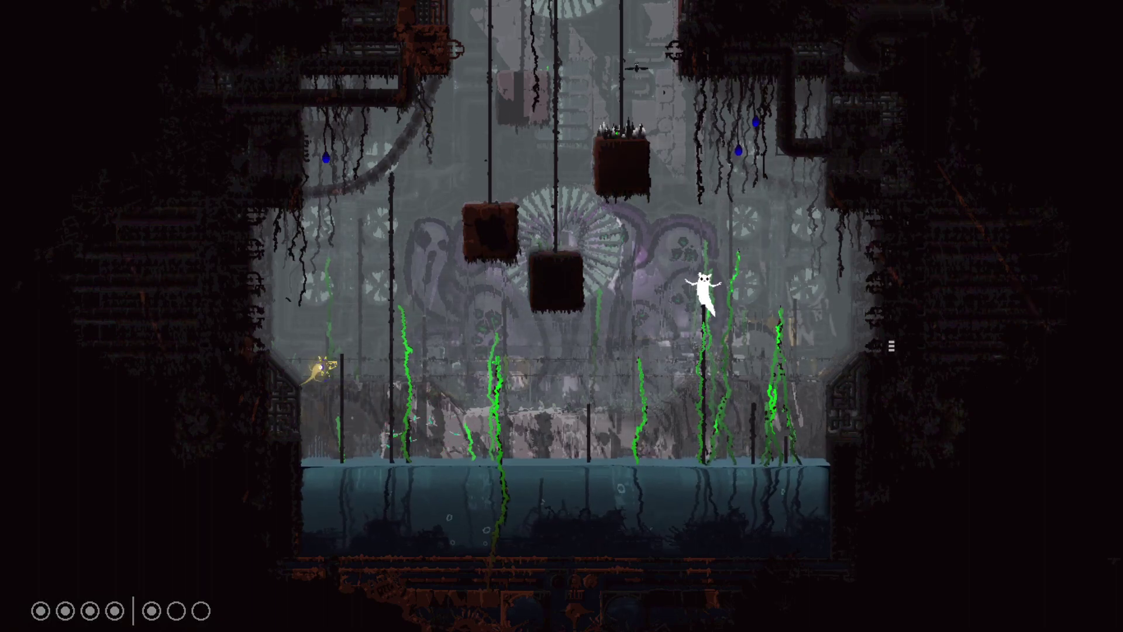
Jump toward the right wall from two poles and enter the wall pipe to the next room.
key("Right")
key("z")
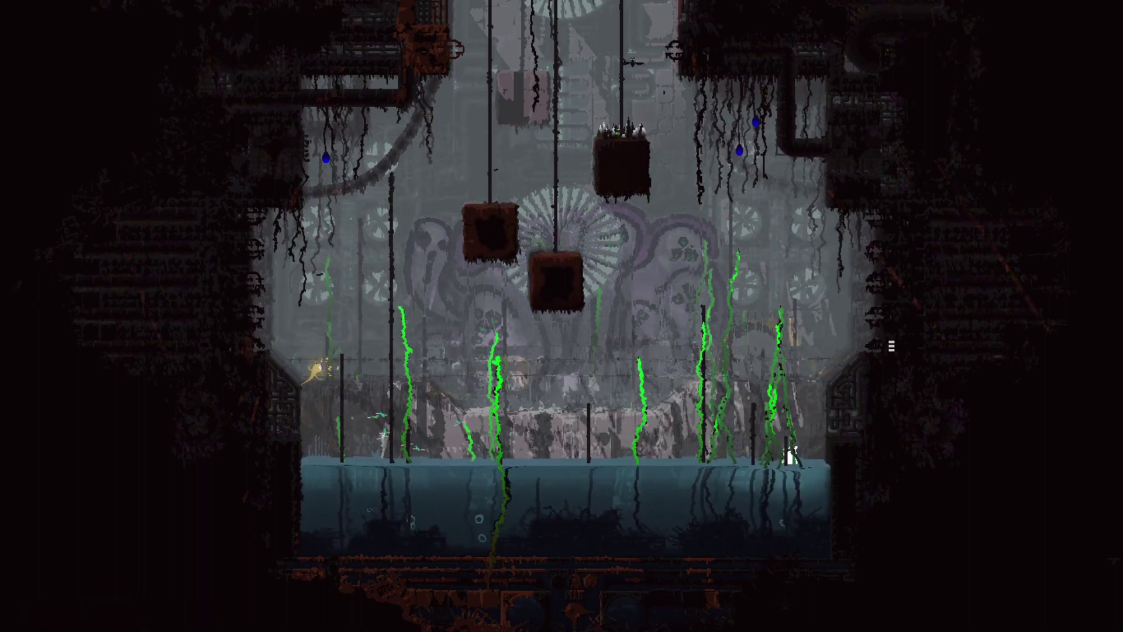
key("Left")
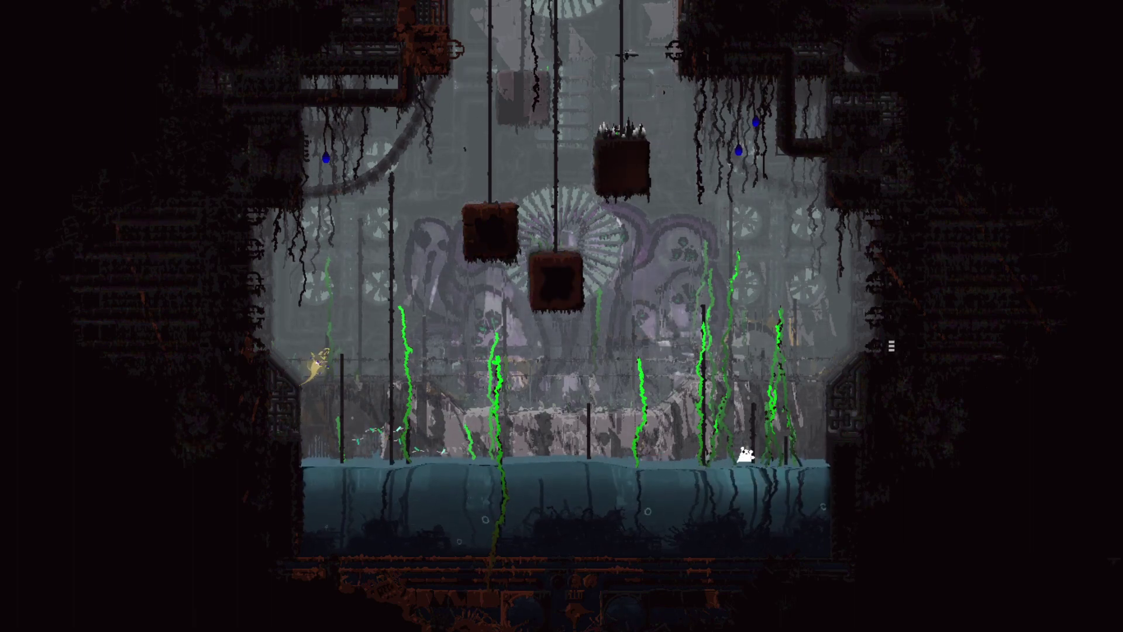
key("Up")
key("Right")
key("z")
key("Right")
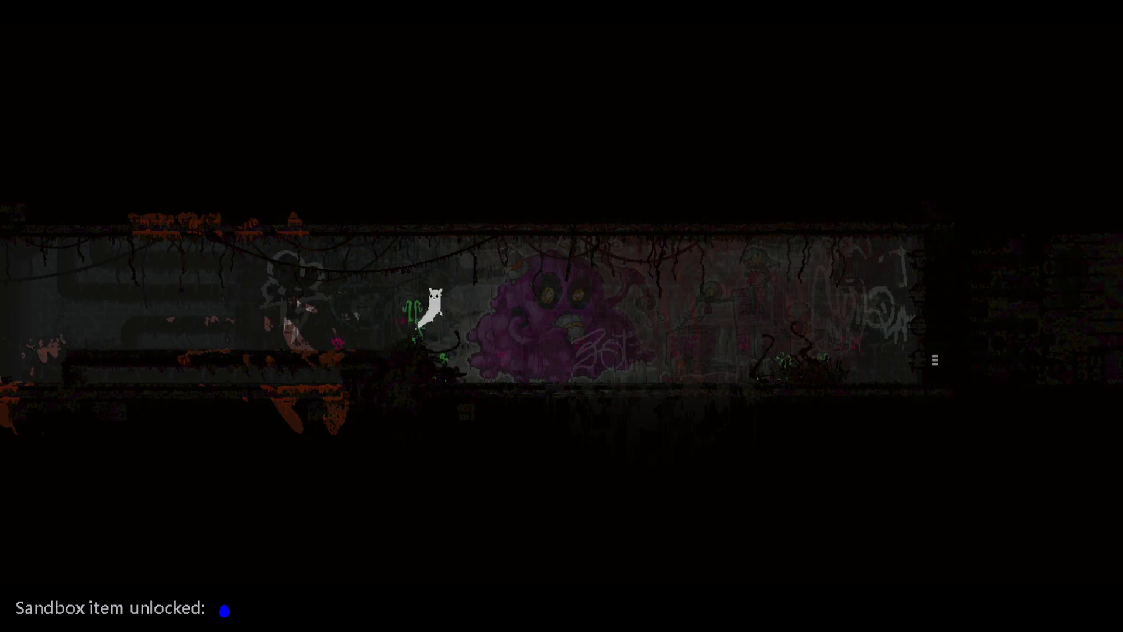
Run right along the corridor onto the karma gate platform, then step back off.
key("Right")
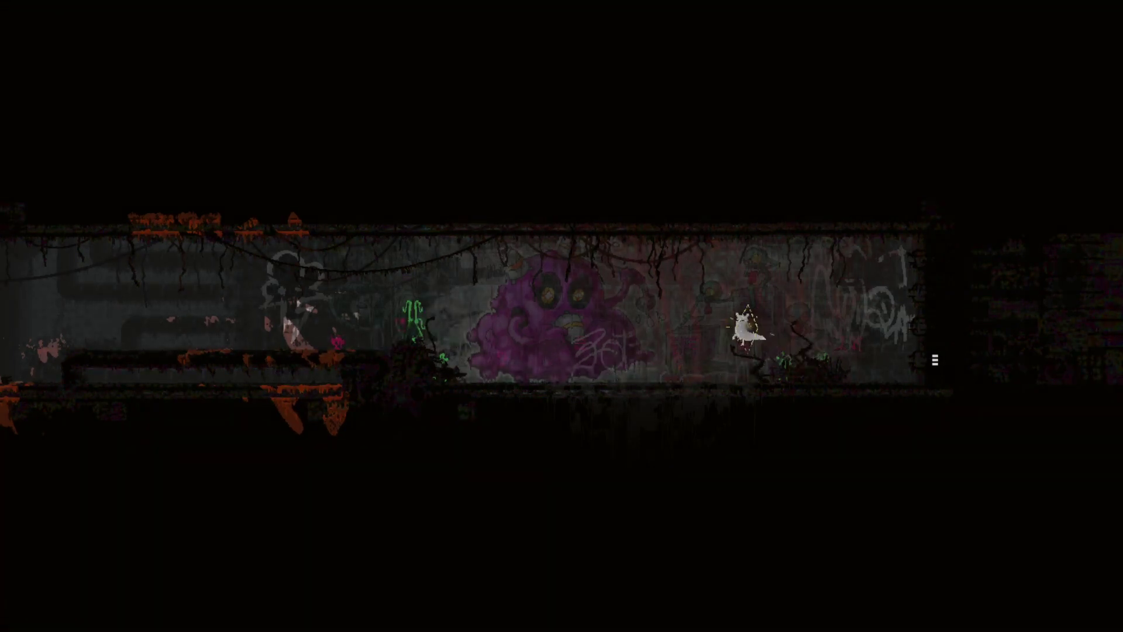
key("Right")
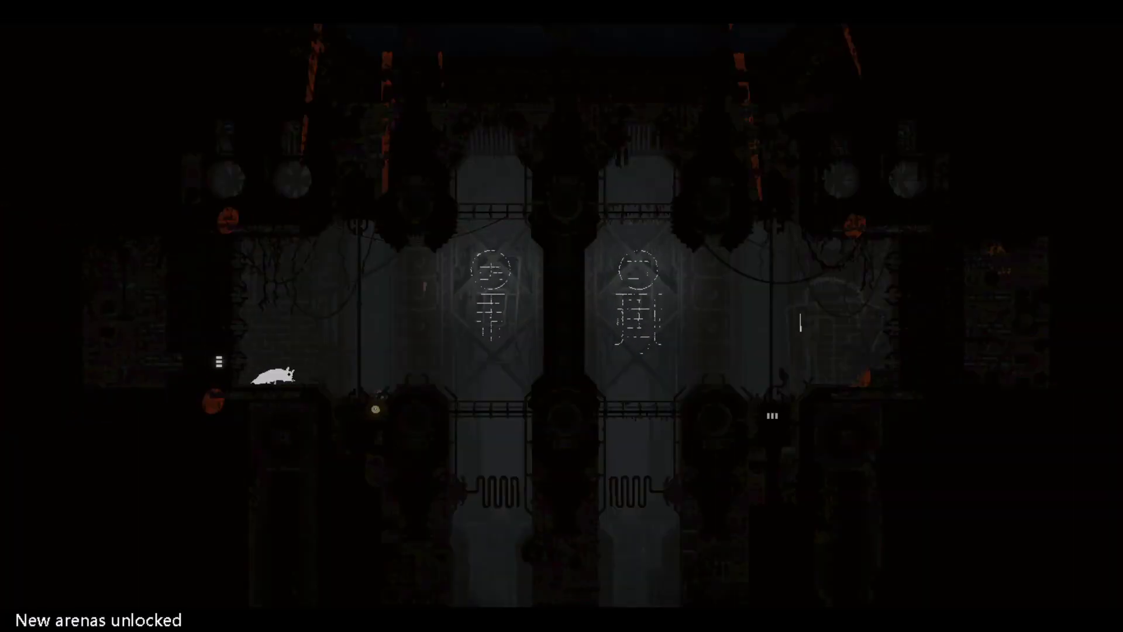
key("Right")
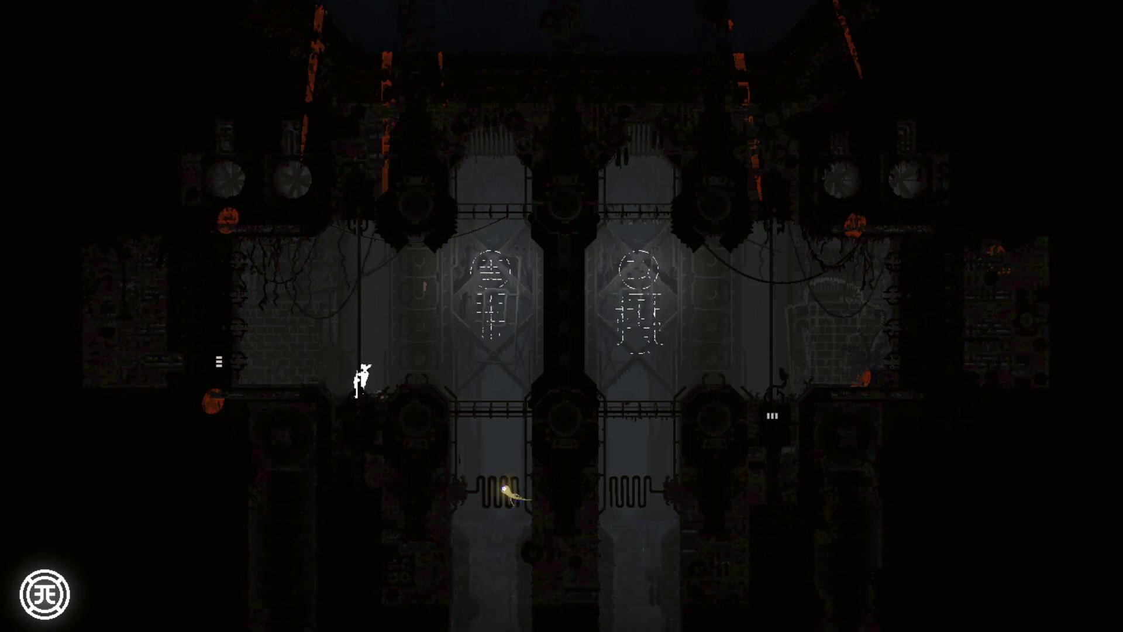
key("Right")
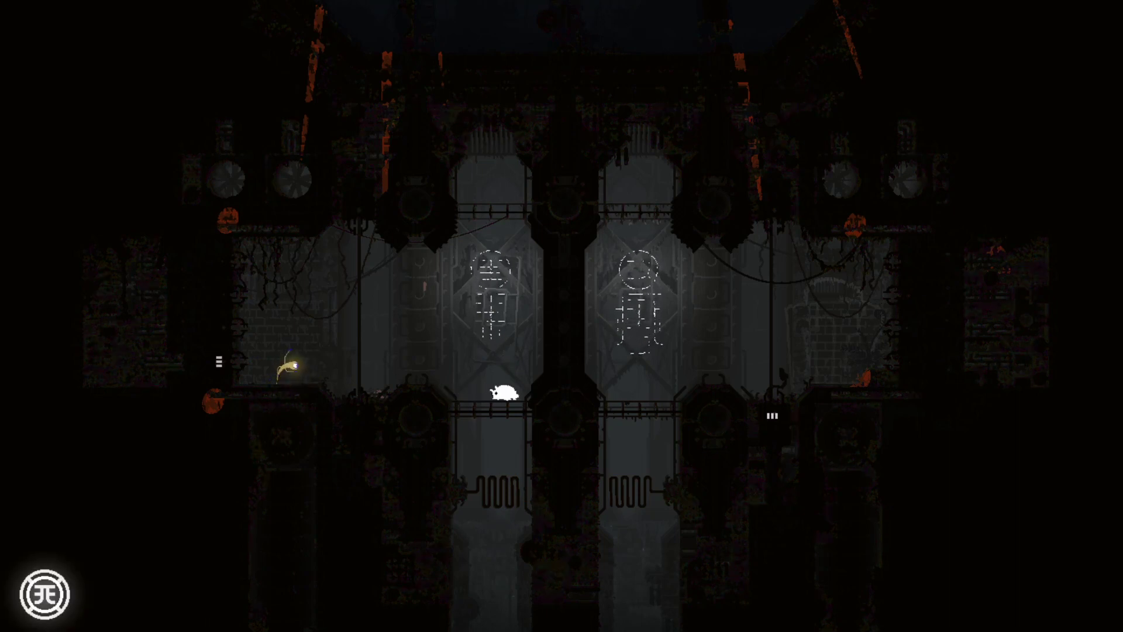
key("Left")
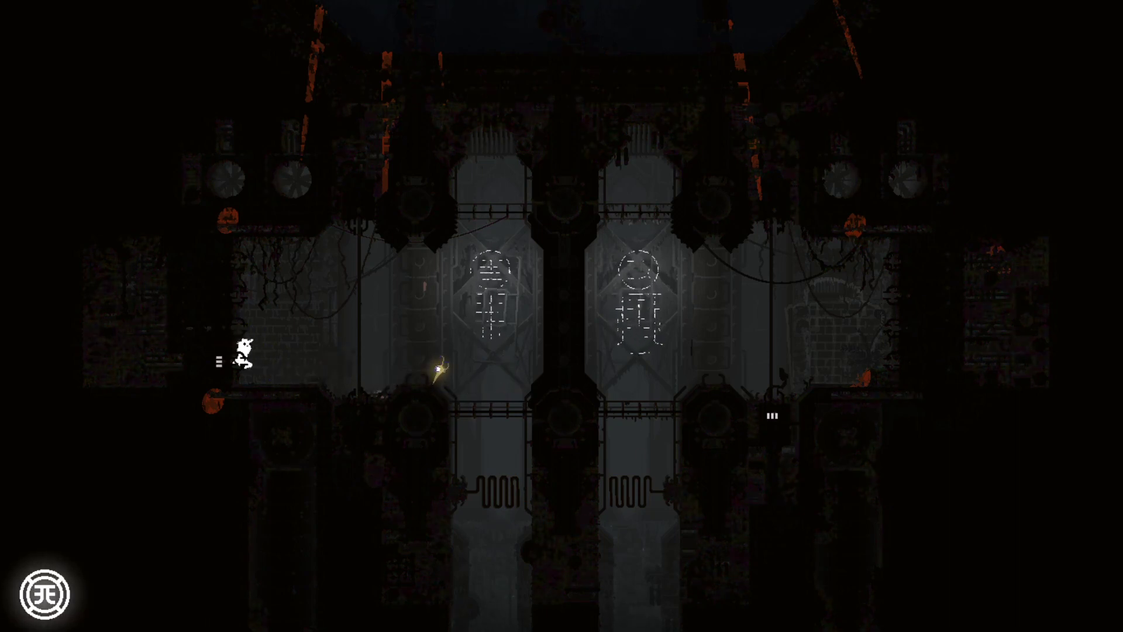
Return through the graffiti corridor to the adjacent room and swim left toward the poles.
key("Left")
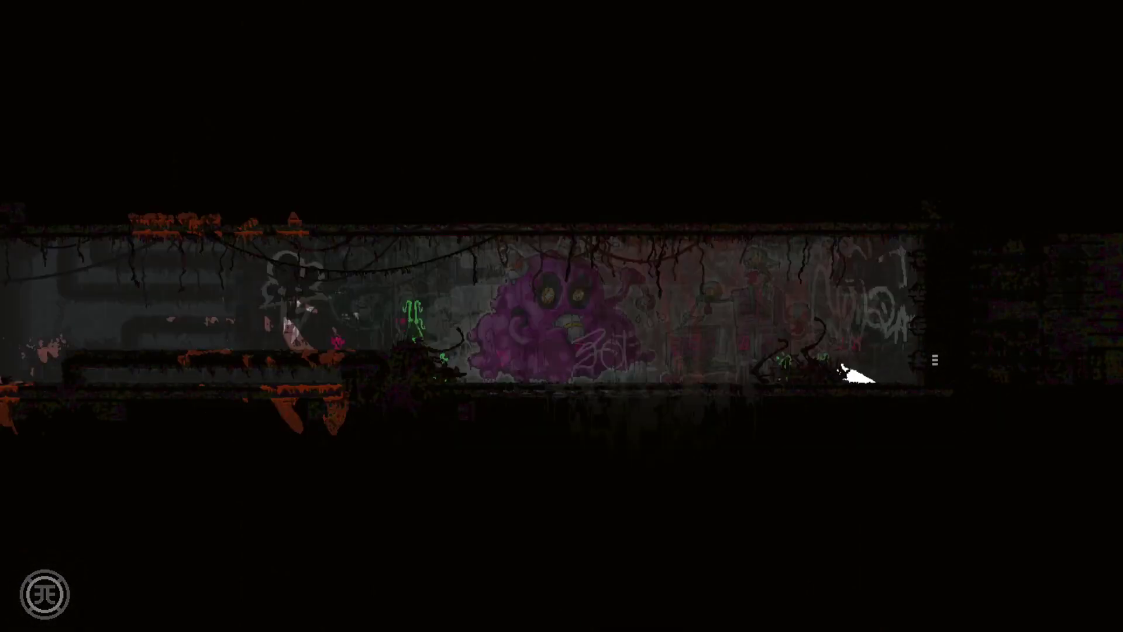
key("Up")
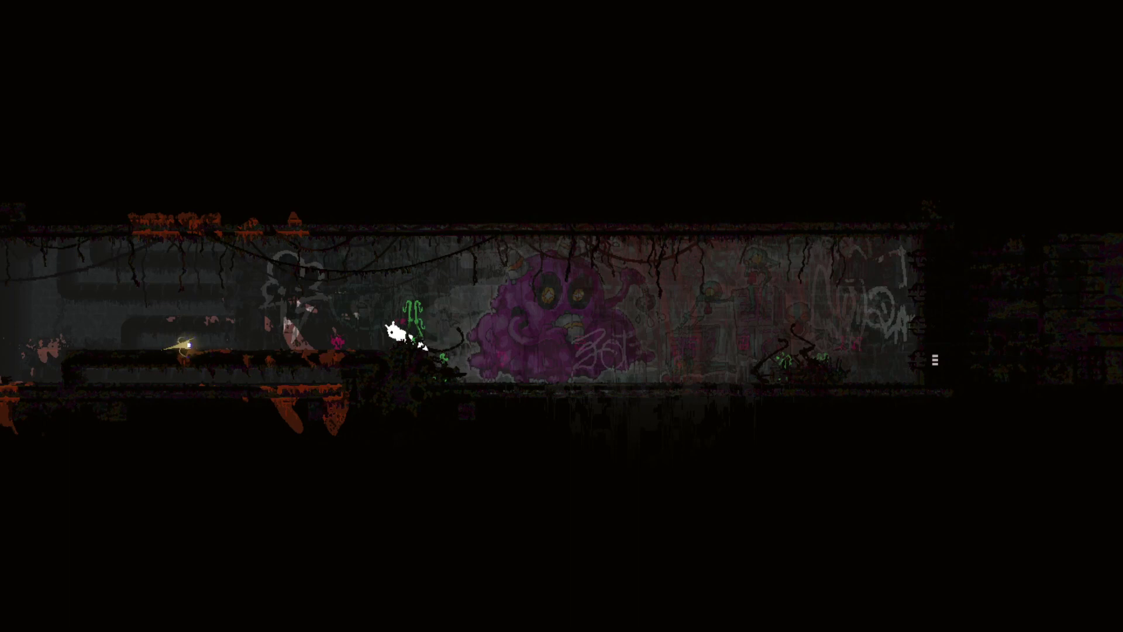
key("Left")
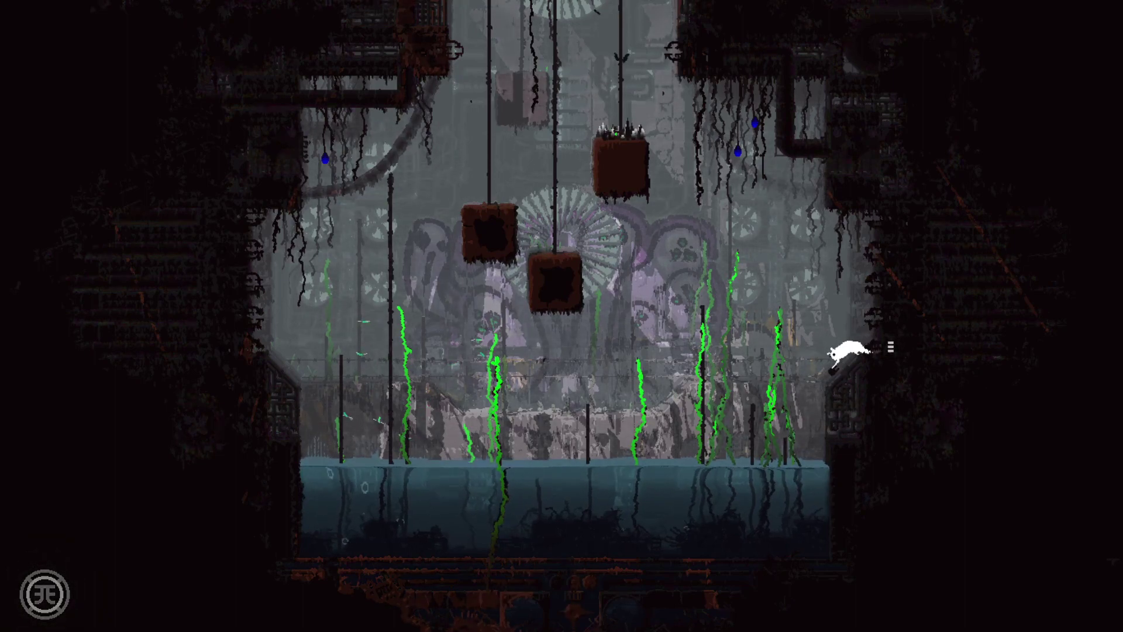
key("Left")
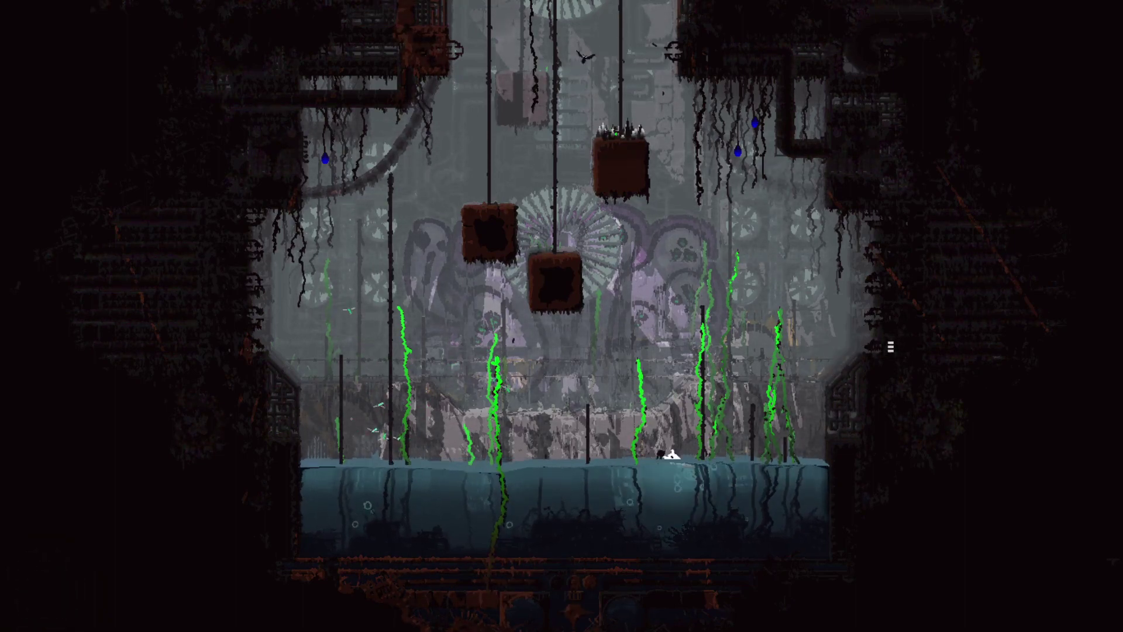
key("Left")
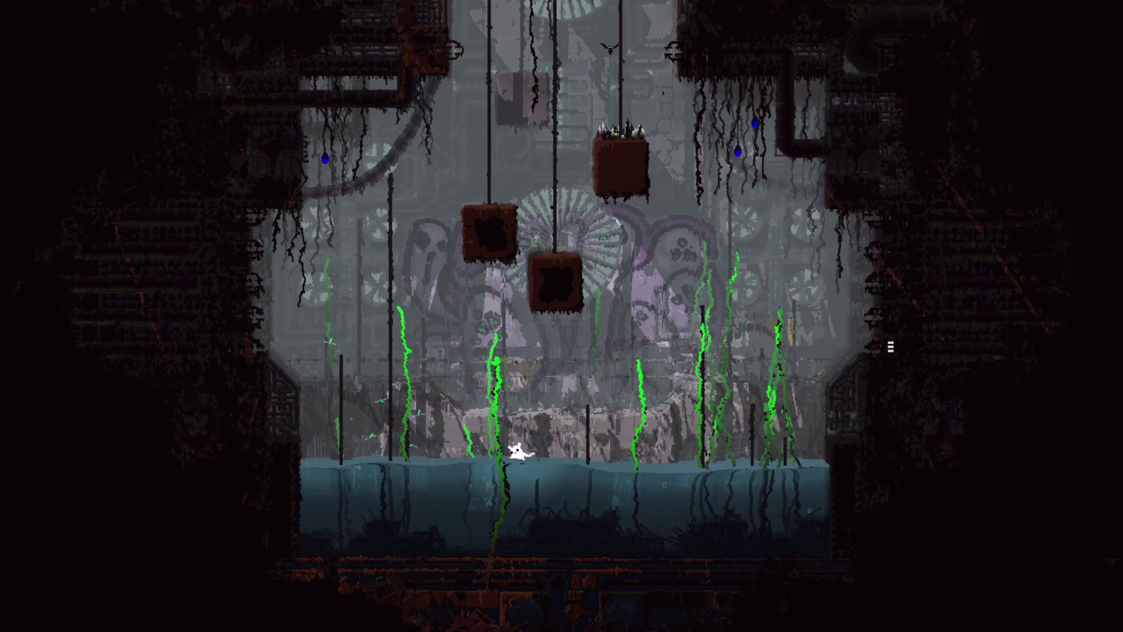
key("Left")
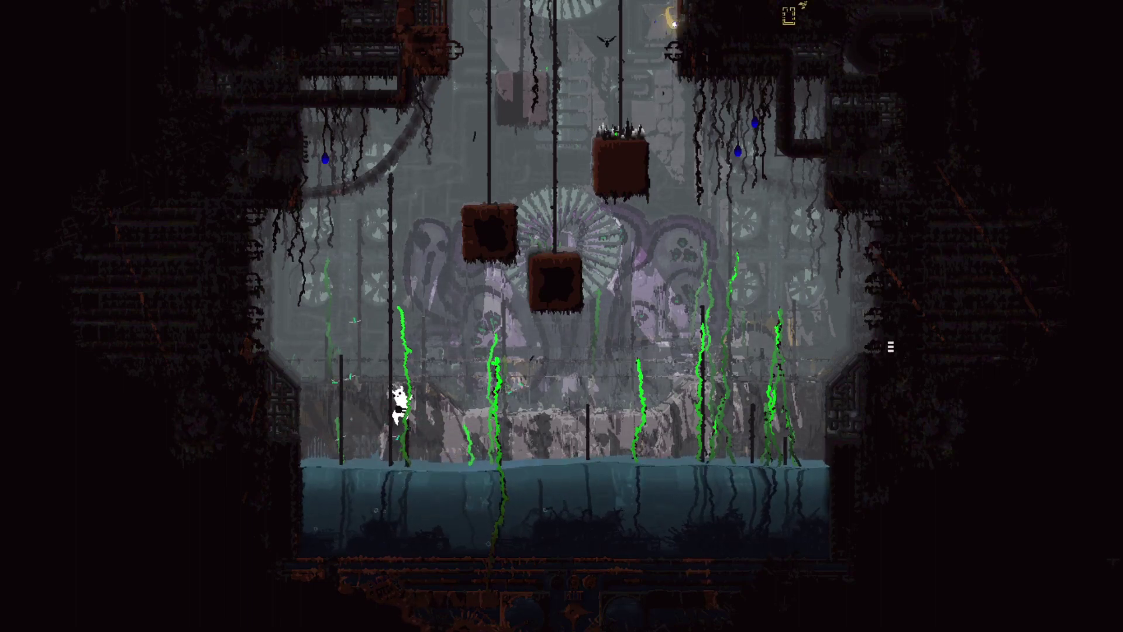
Climb a pole out of the water, fail a leap to the pipe, and climb back up.
key("Up")
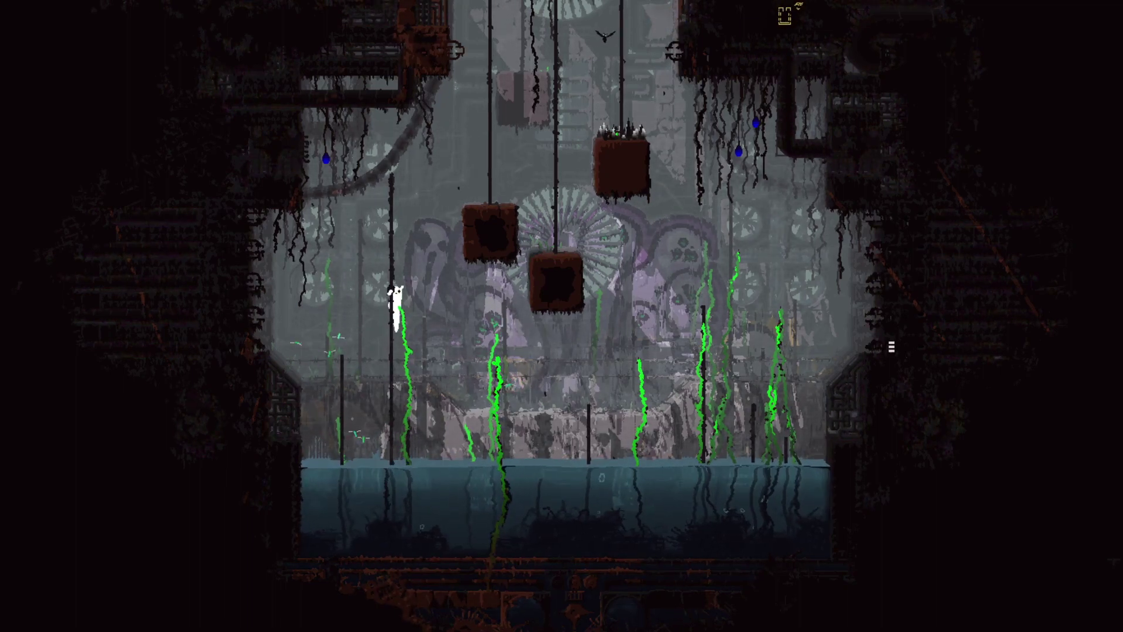
key("Up")
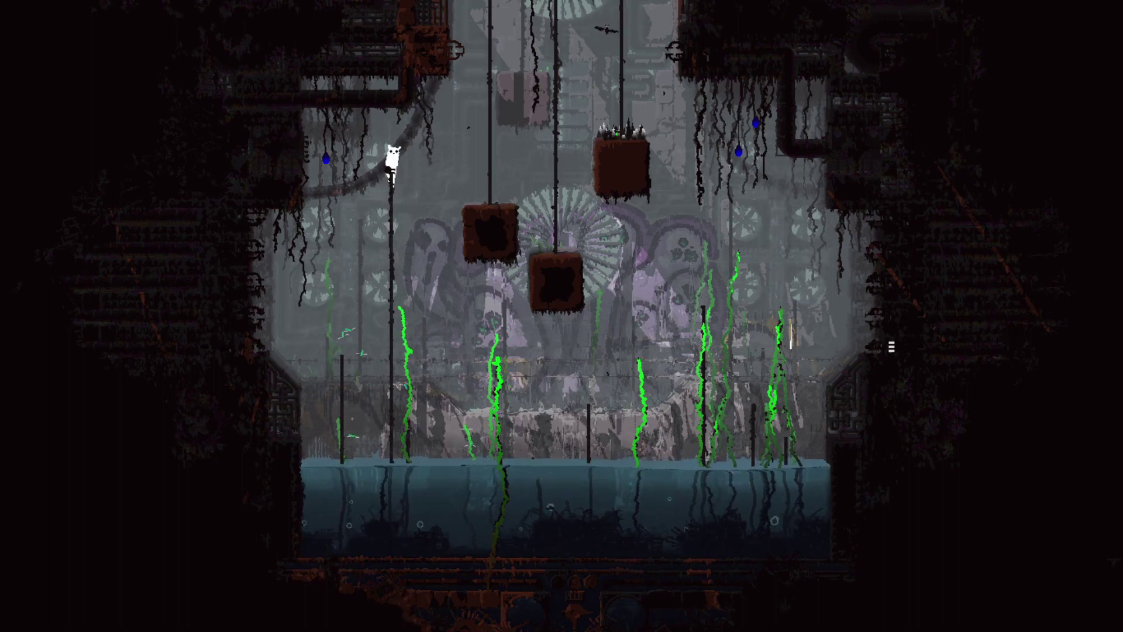
key("z")
key("Right")
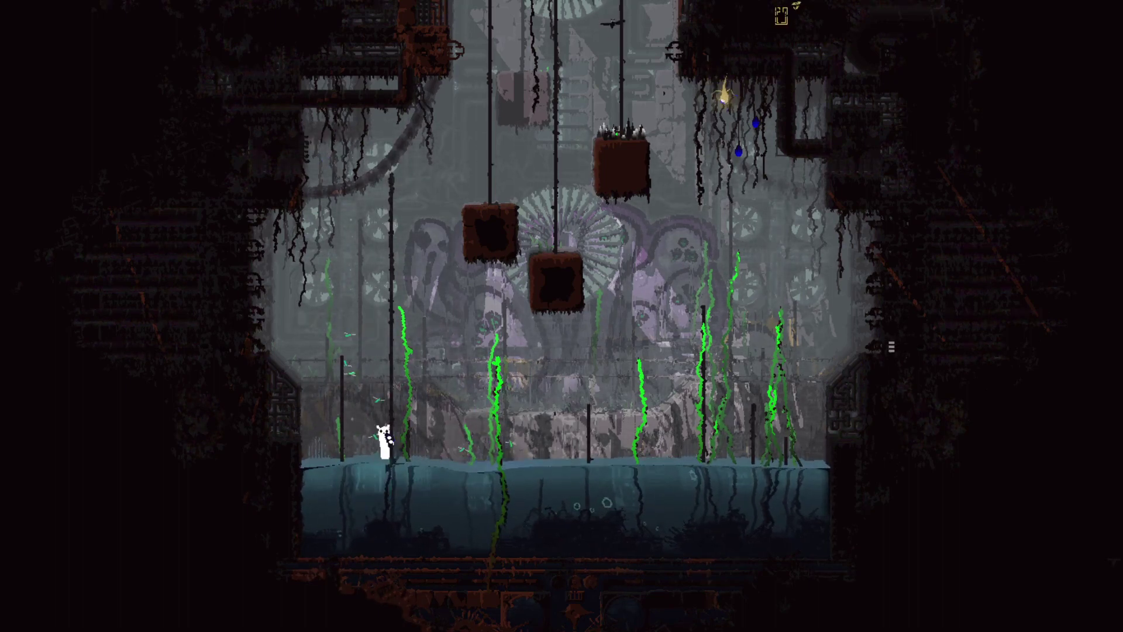
key("Up")
key("Up")
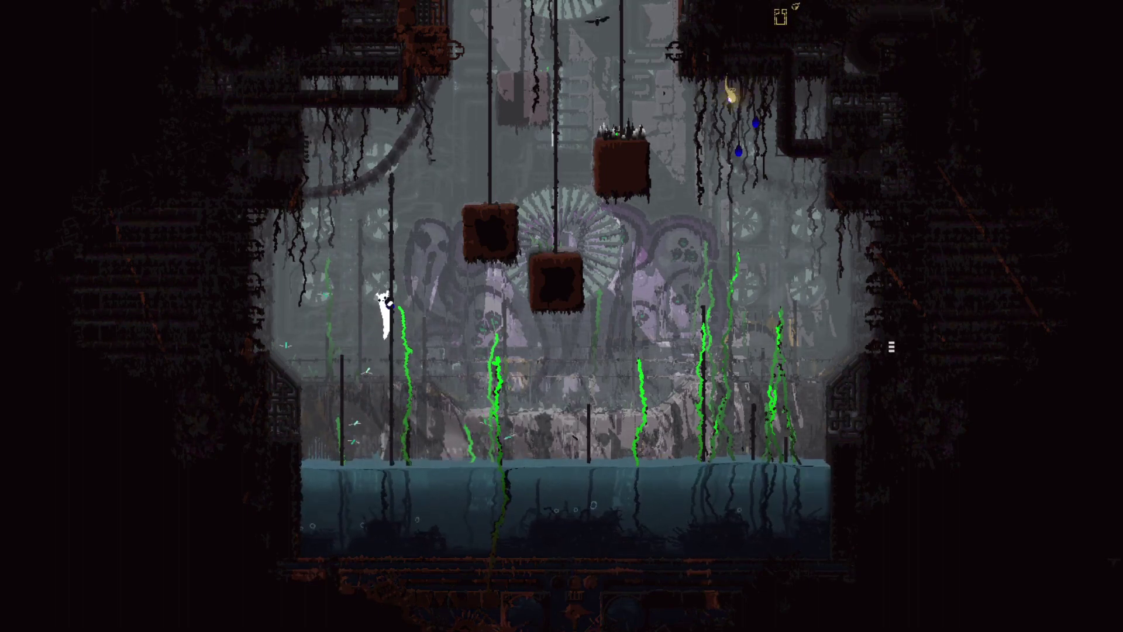
key("Up")
key("Up")
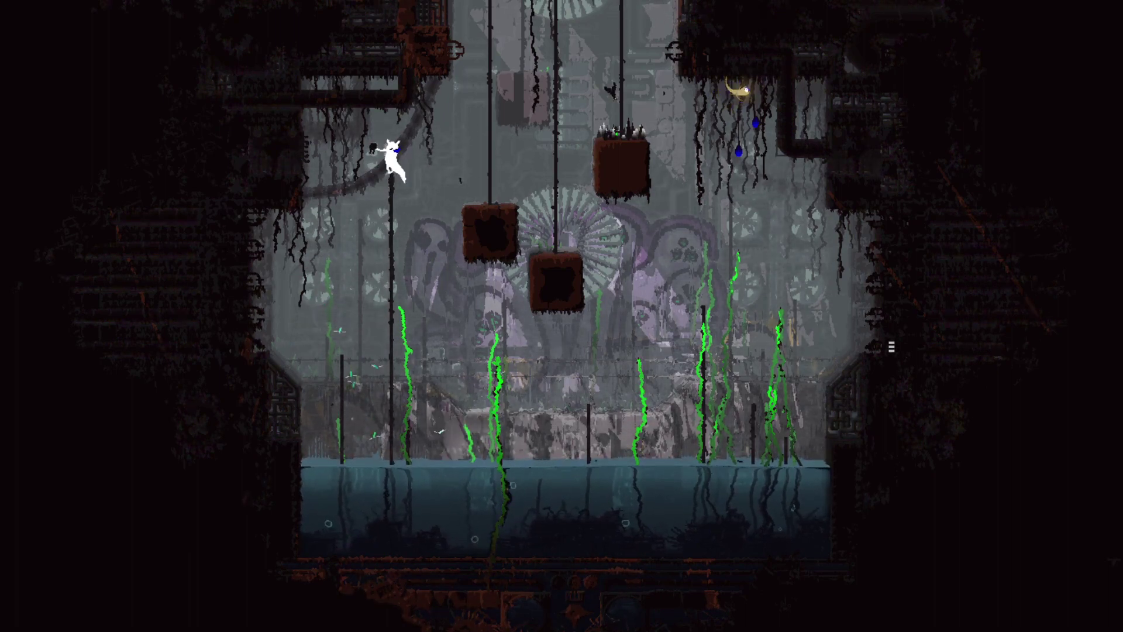
Leap to the hanging pole and spiked block, then climb into the upper room.
key("Right")
key("z")
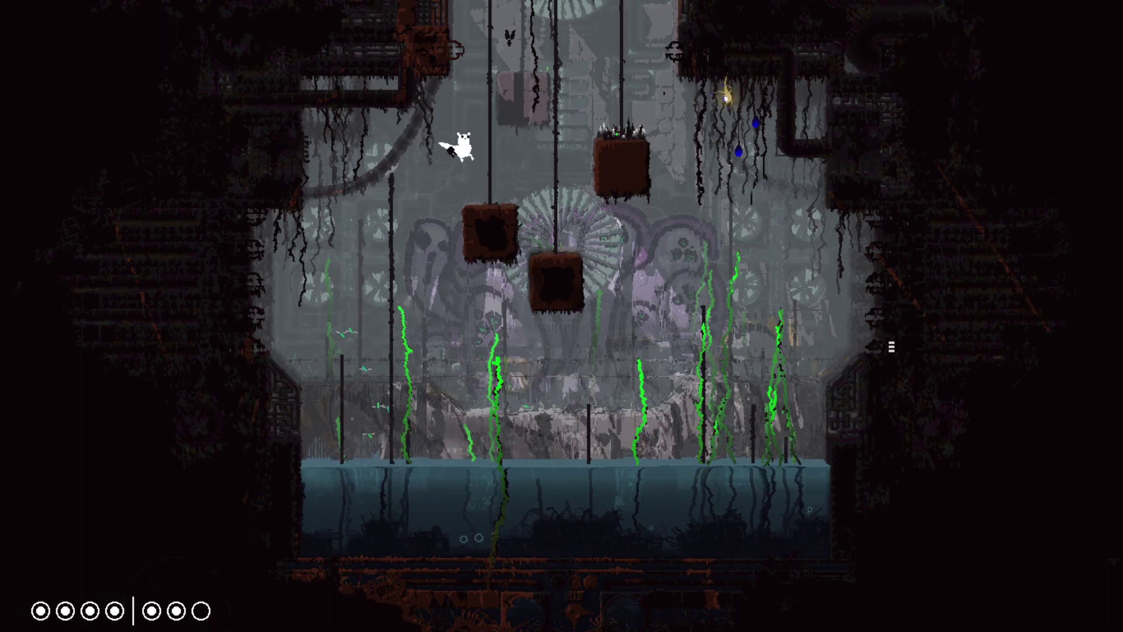
key("Up")
key("Right")
key("z")
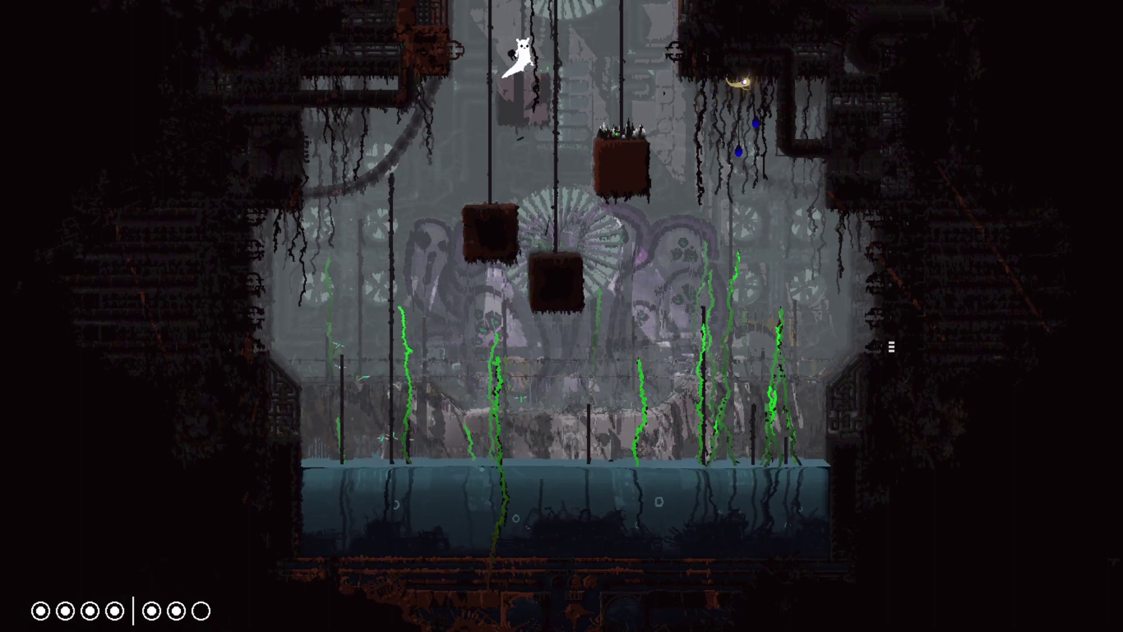
key("Up")
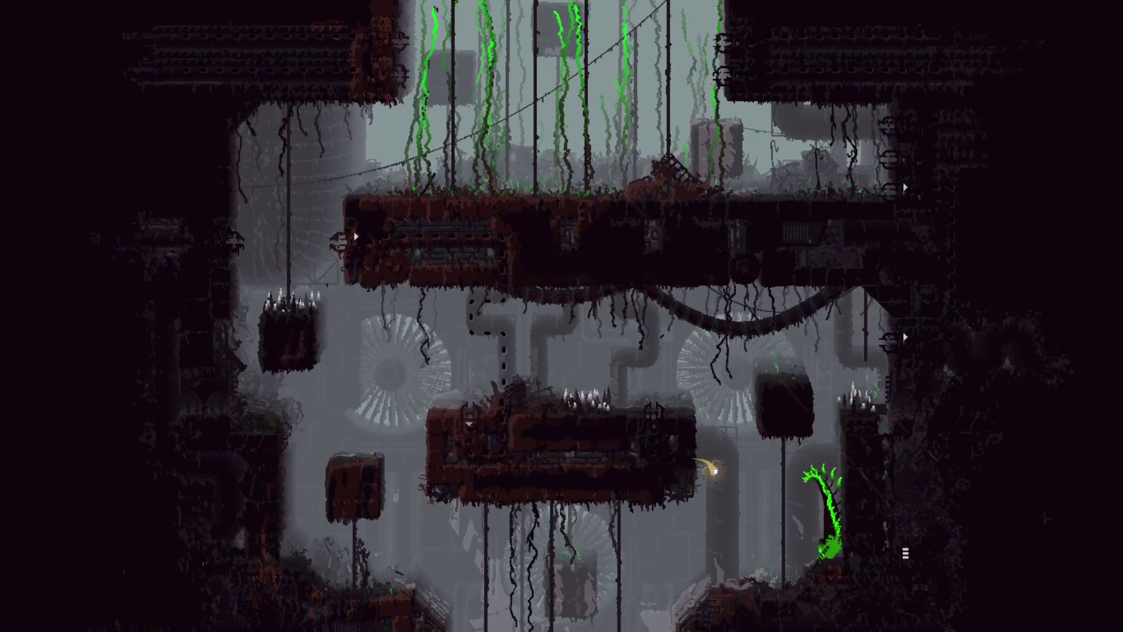
key("Up")
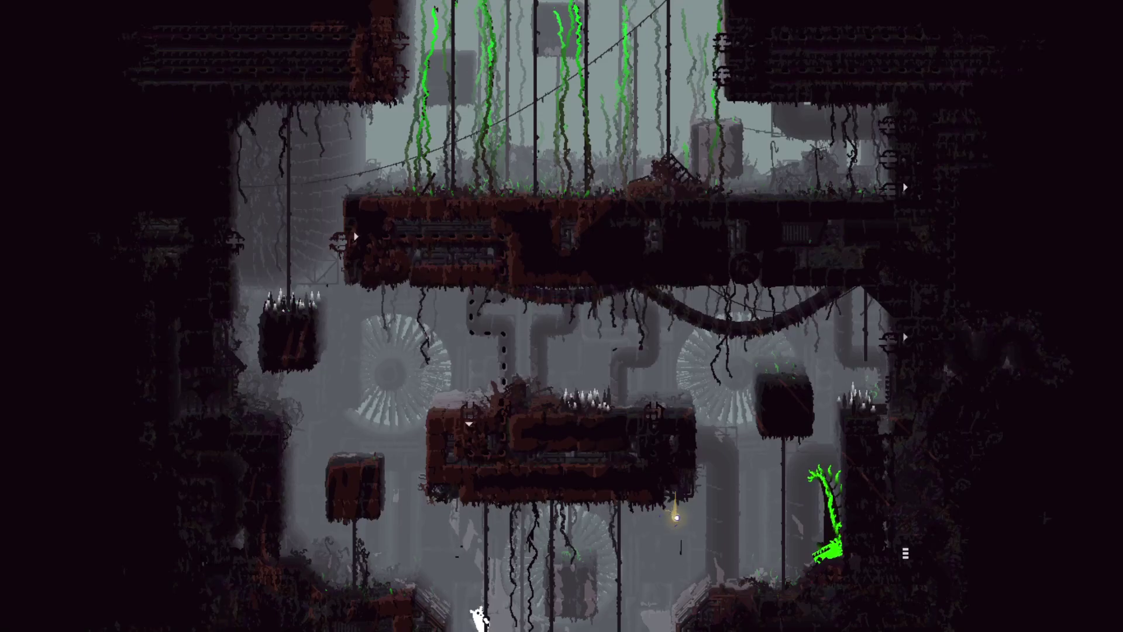
Explore the room floor, slide down the left pole to the ground and come back up.
key("Left")
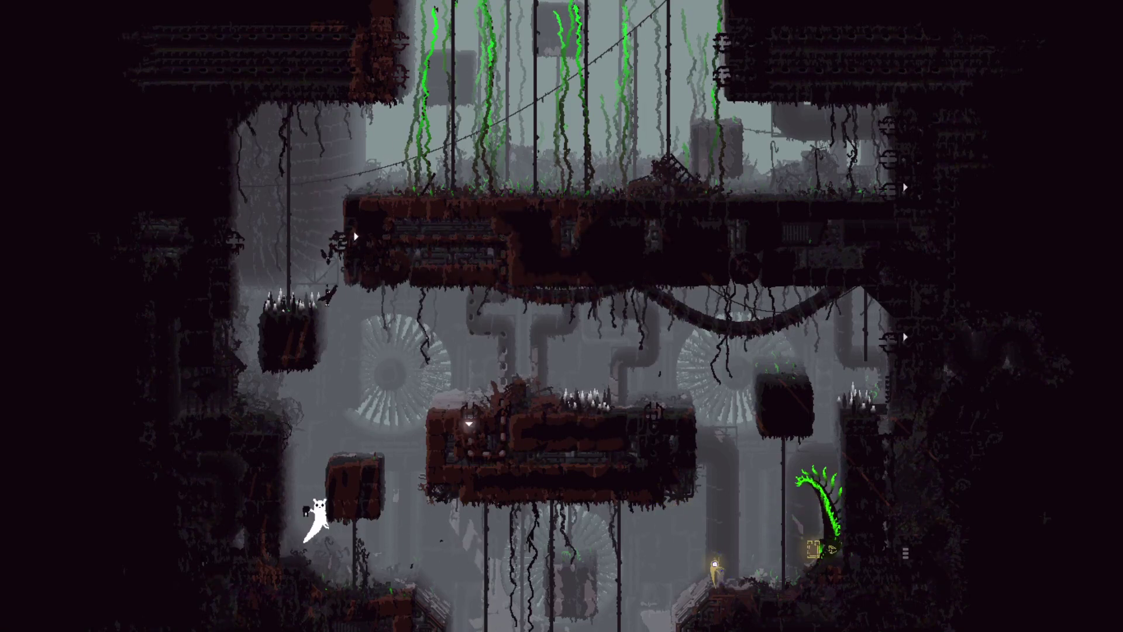
key("Right")
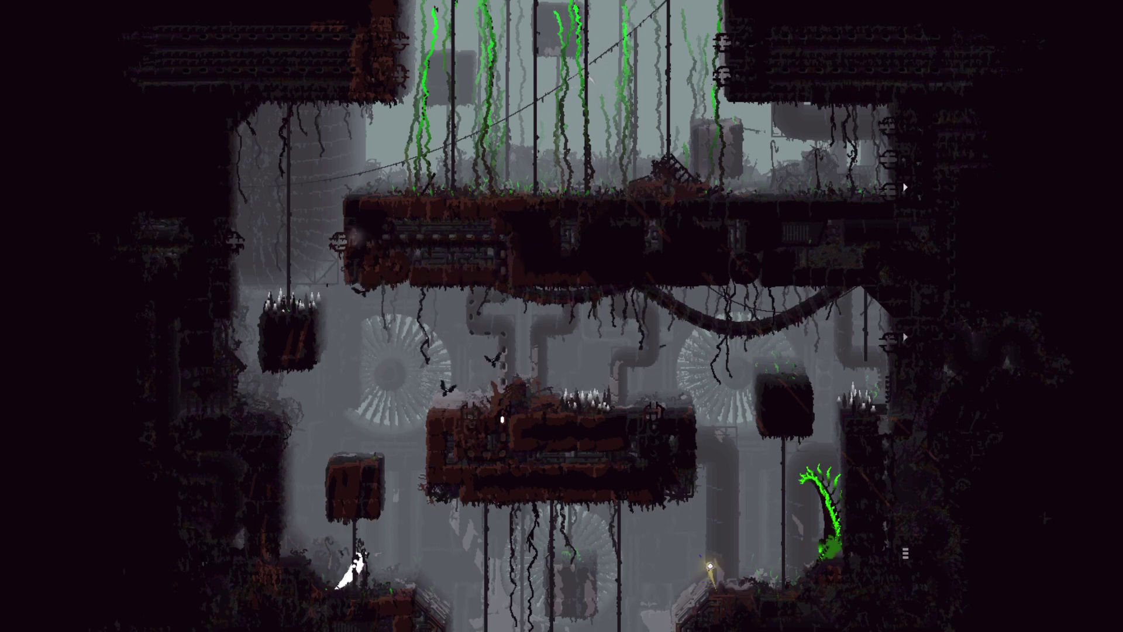
key("Left")
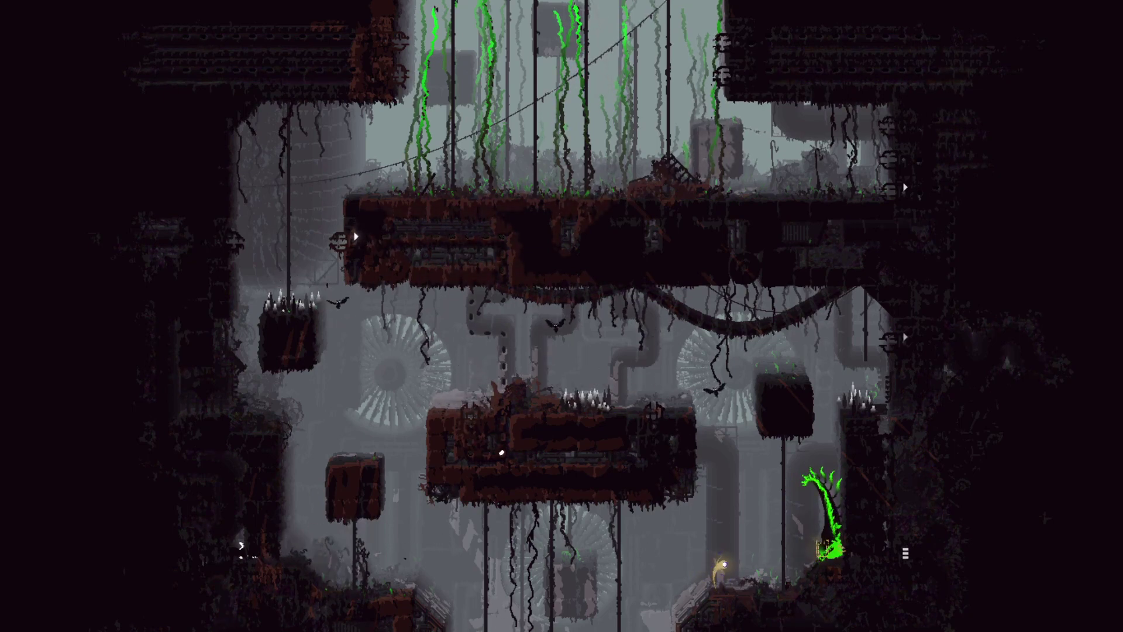
key("Right")
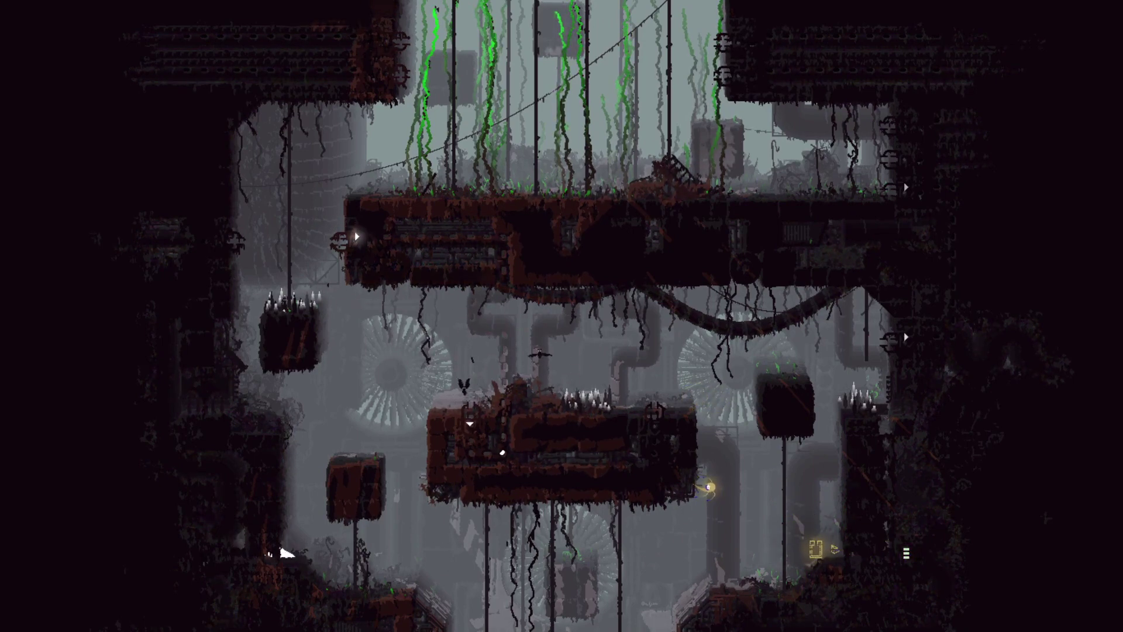
key("Down")
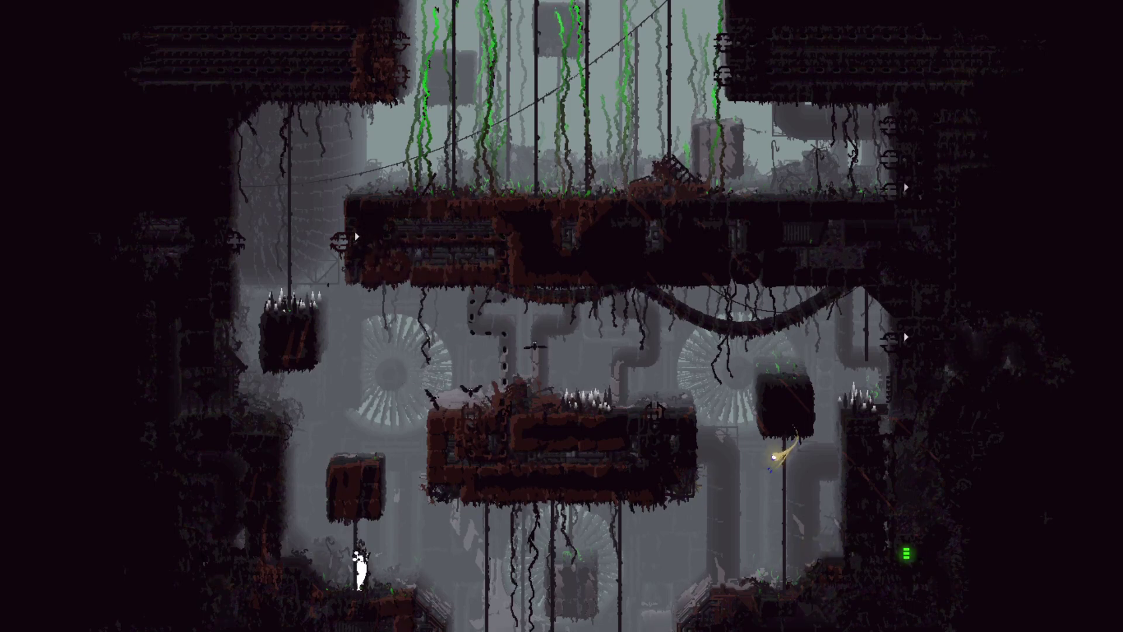
key("Right")
key("Right")
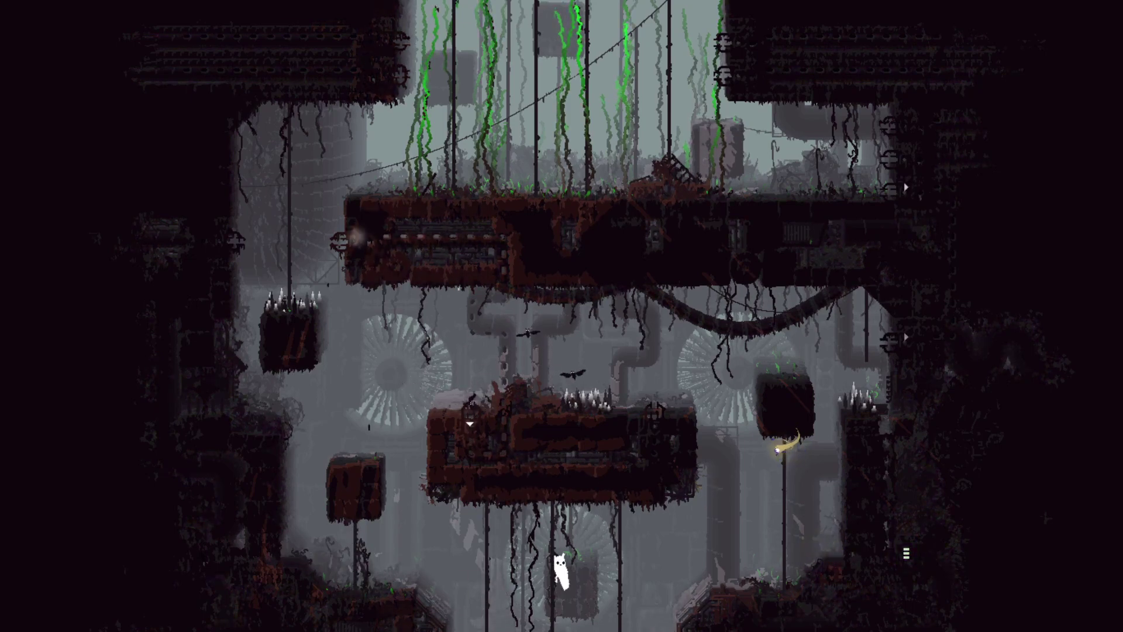
key("Up")
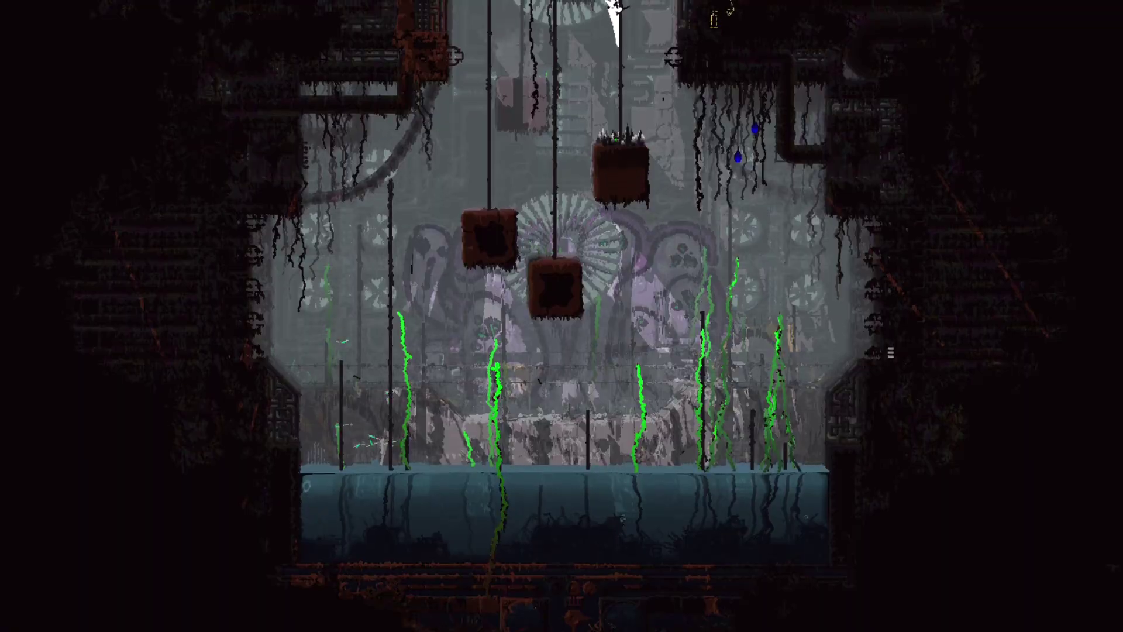
Cross to the far wall, enter the pipe and climb the dark room's debris pile.
key("Right")
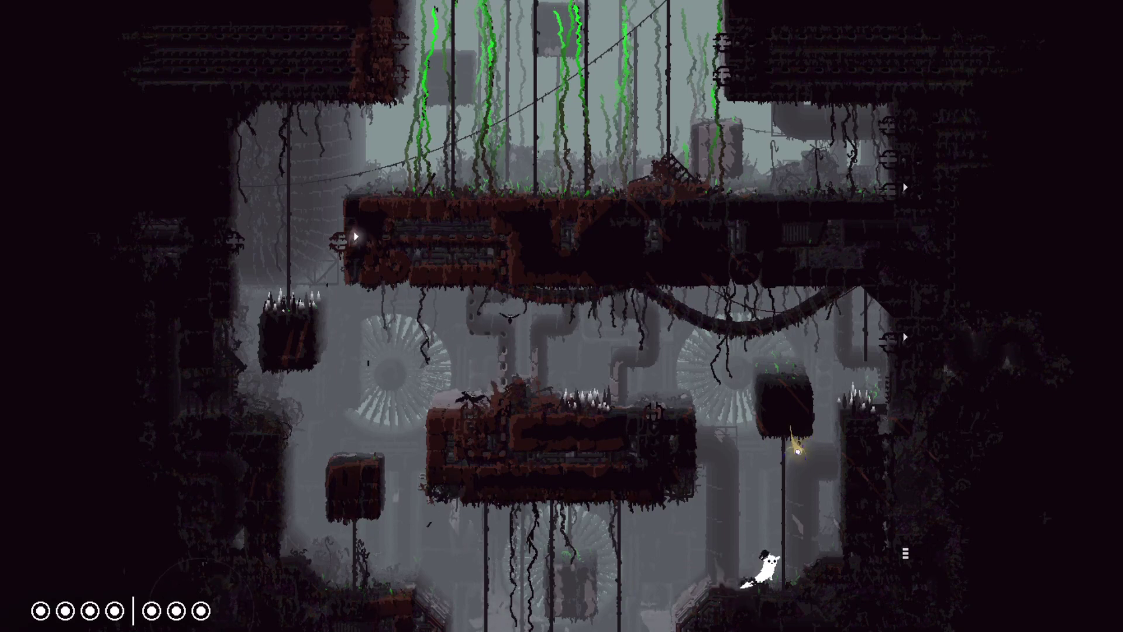
key("Right")
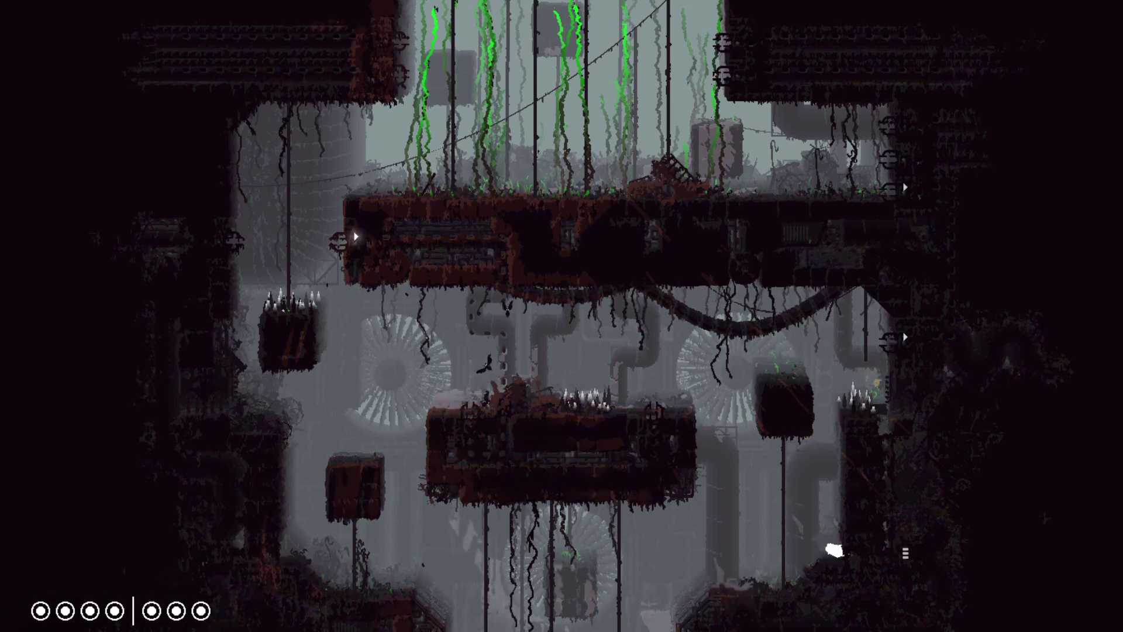
key("Right")
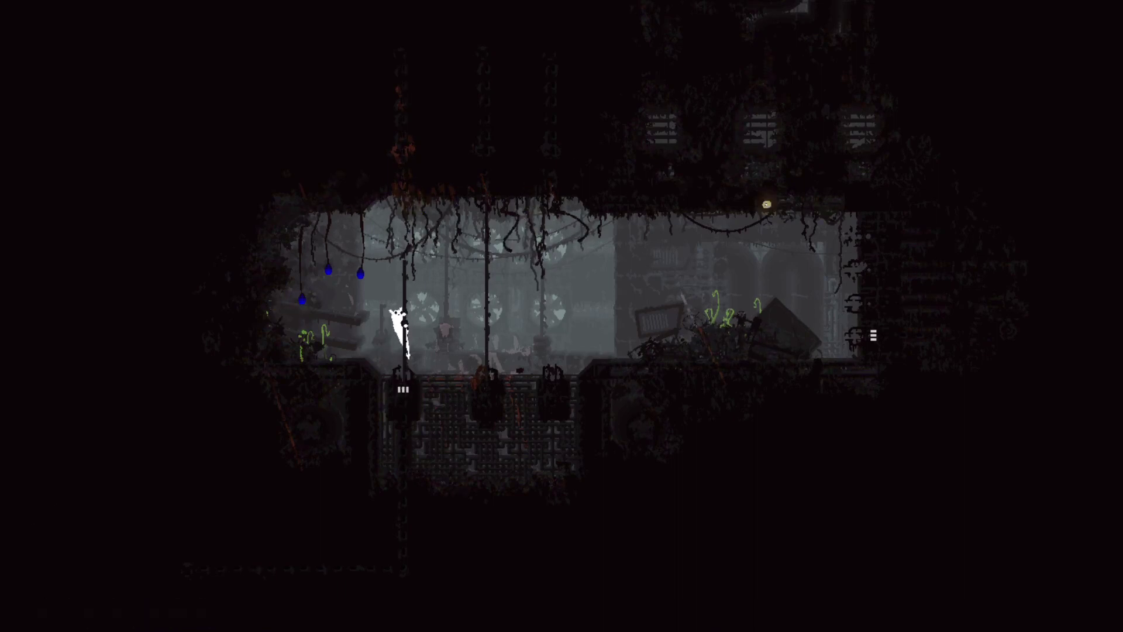
key("Right")
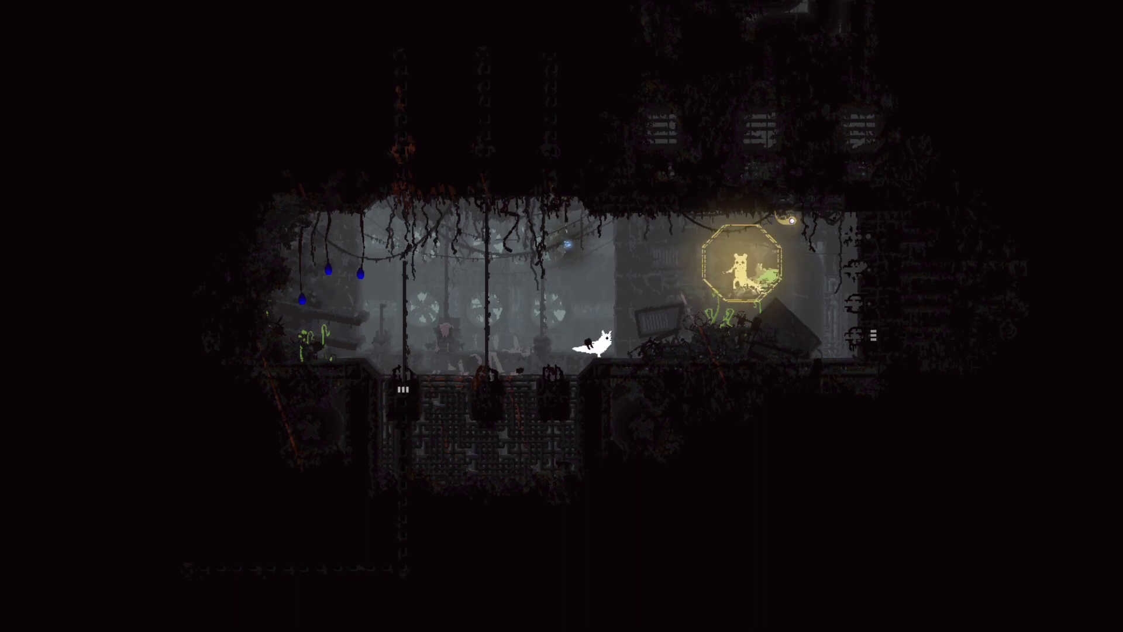
key("Right")
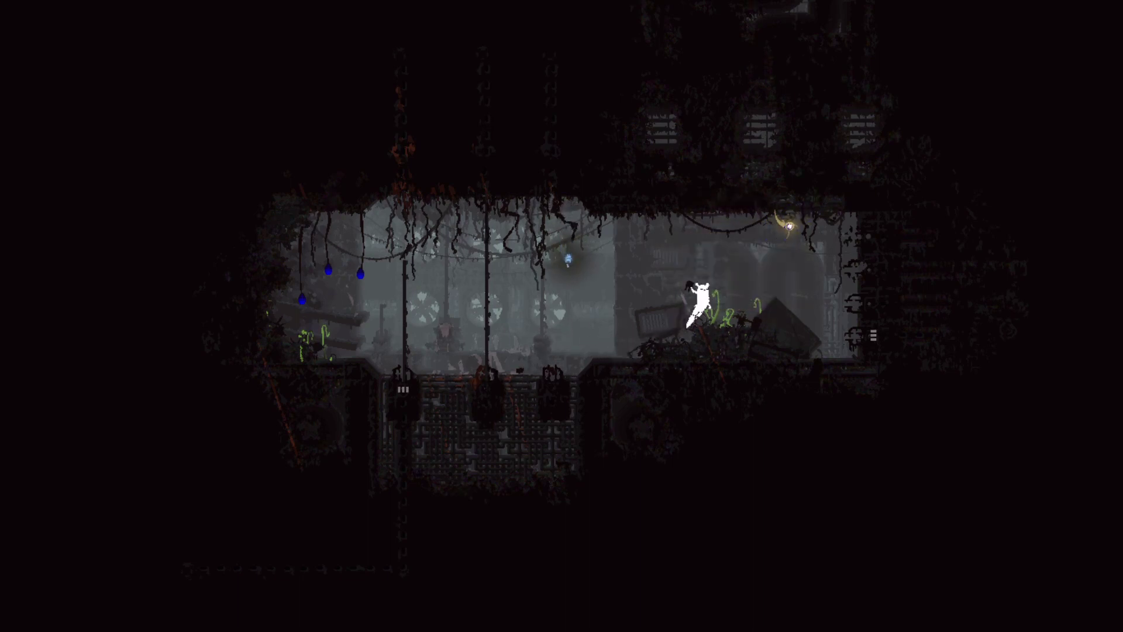
Leap off the debris to the floor and back, then go through the pipe.
key("Left")
key("z")
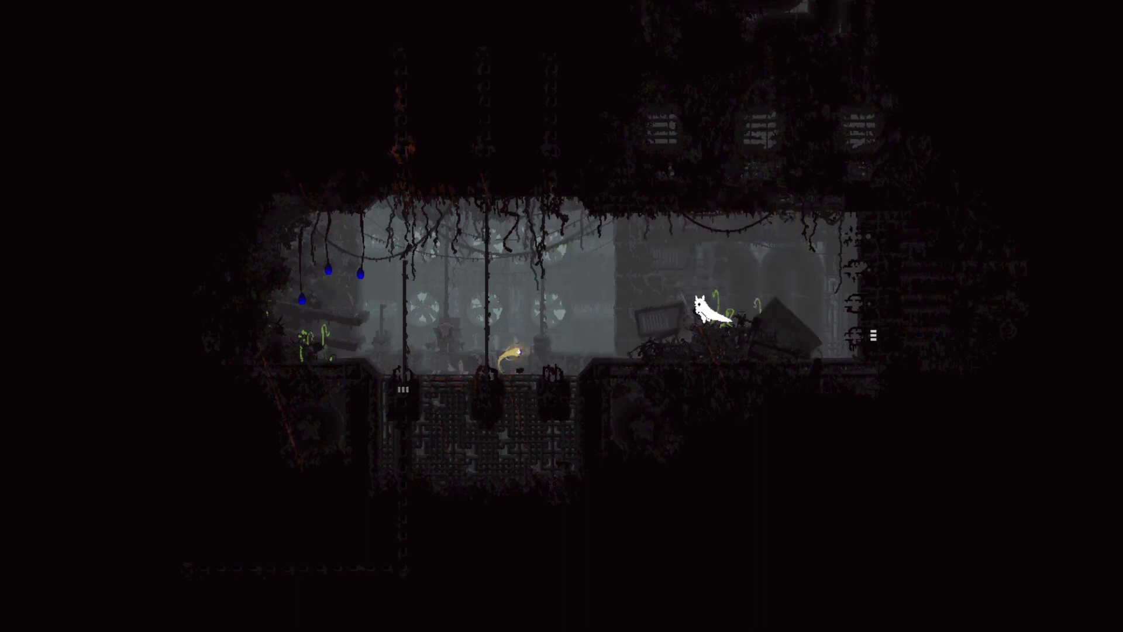
key("Left")
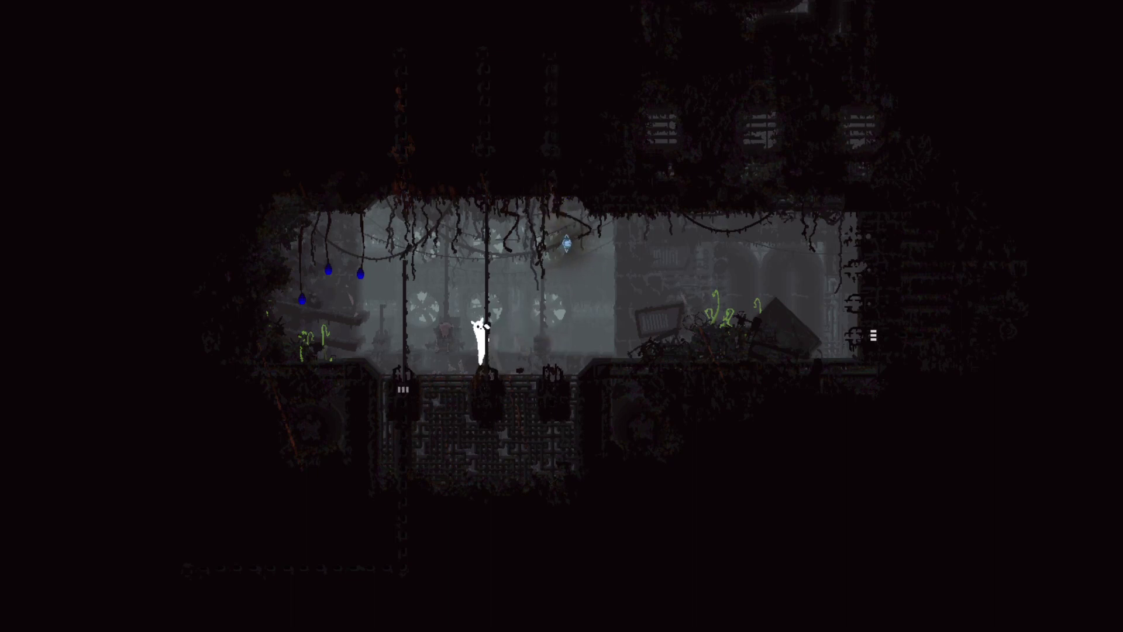
key("Right")
key("z")
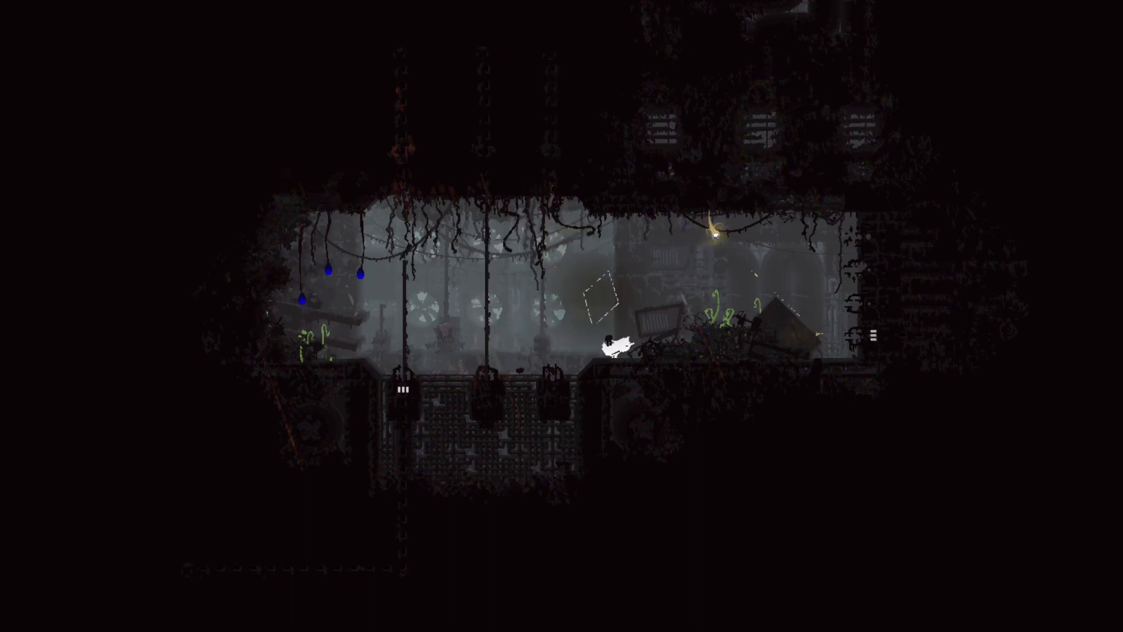
key("Right")
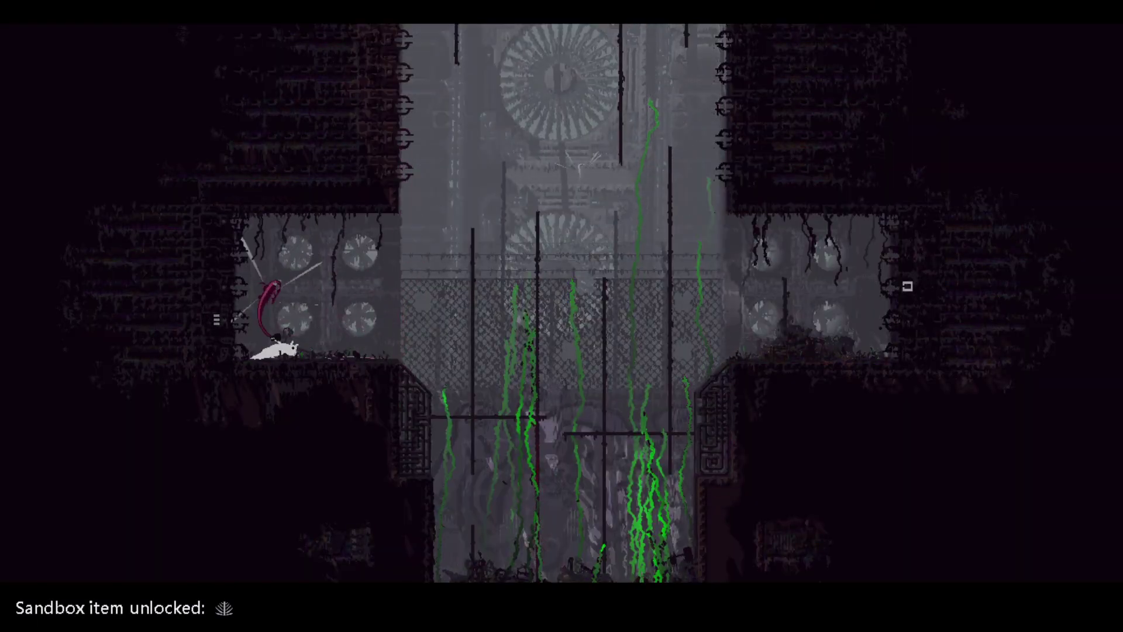
Leap into the shaft, climb its pole, jump right and scale the right wall.
key("Right")
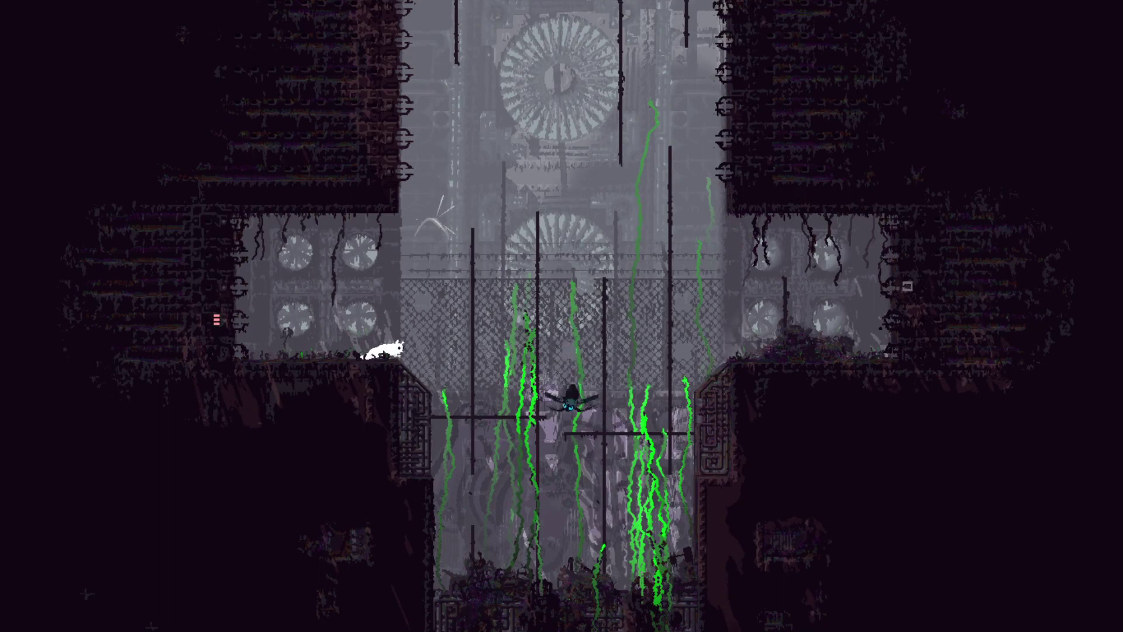
key("Right")
key("z")
key("Up")
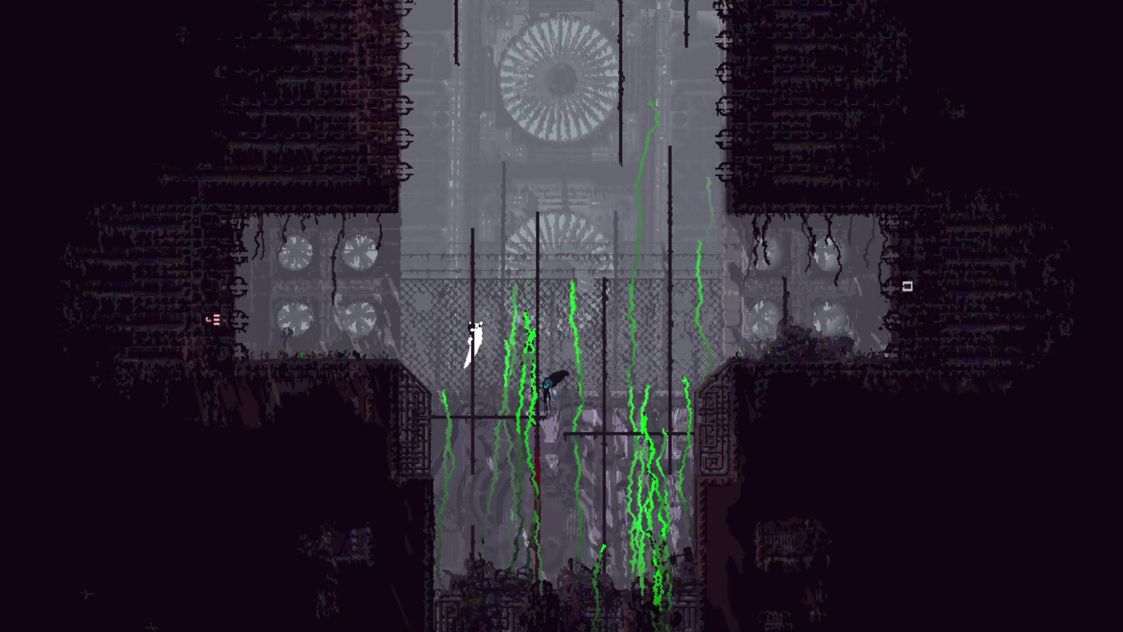
key("Up")
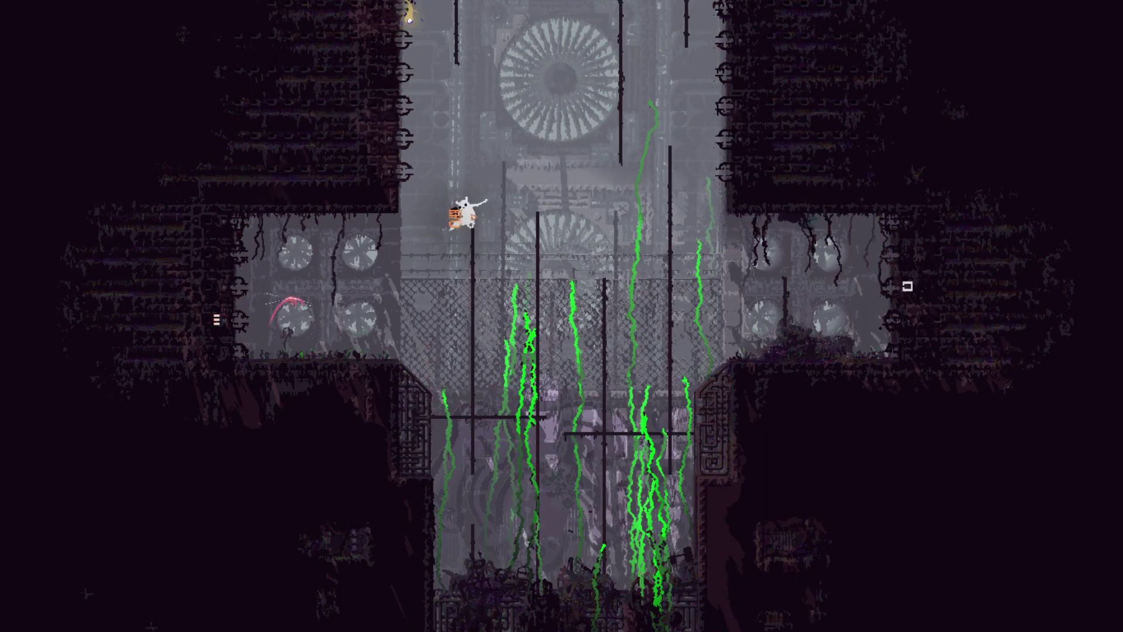
key("Right")
key("z")
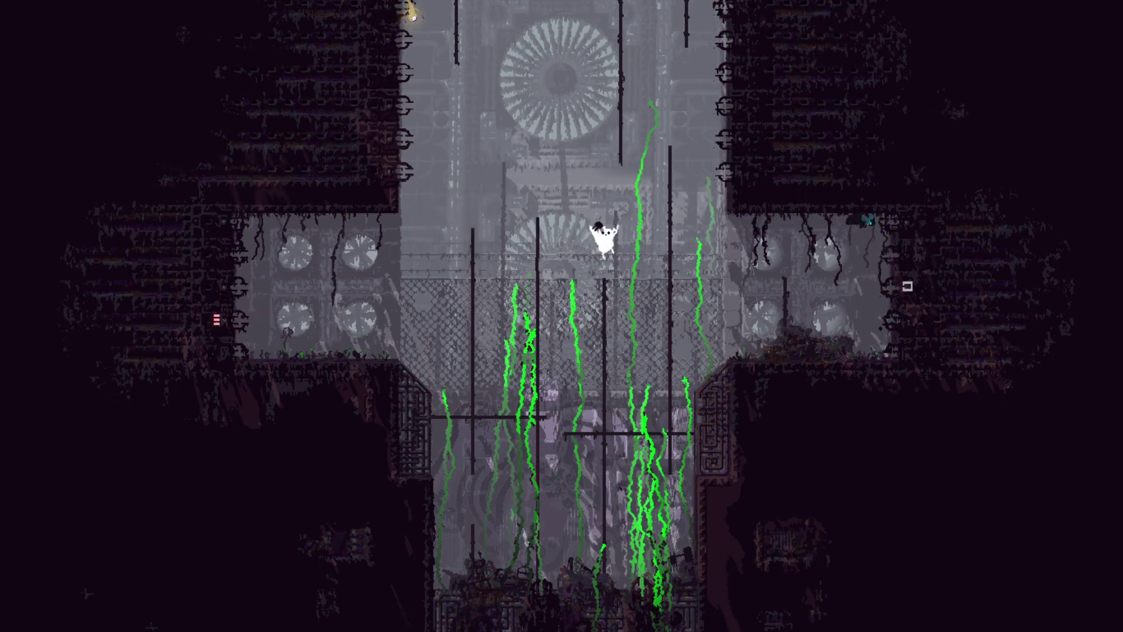
key("Up")
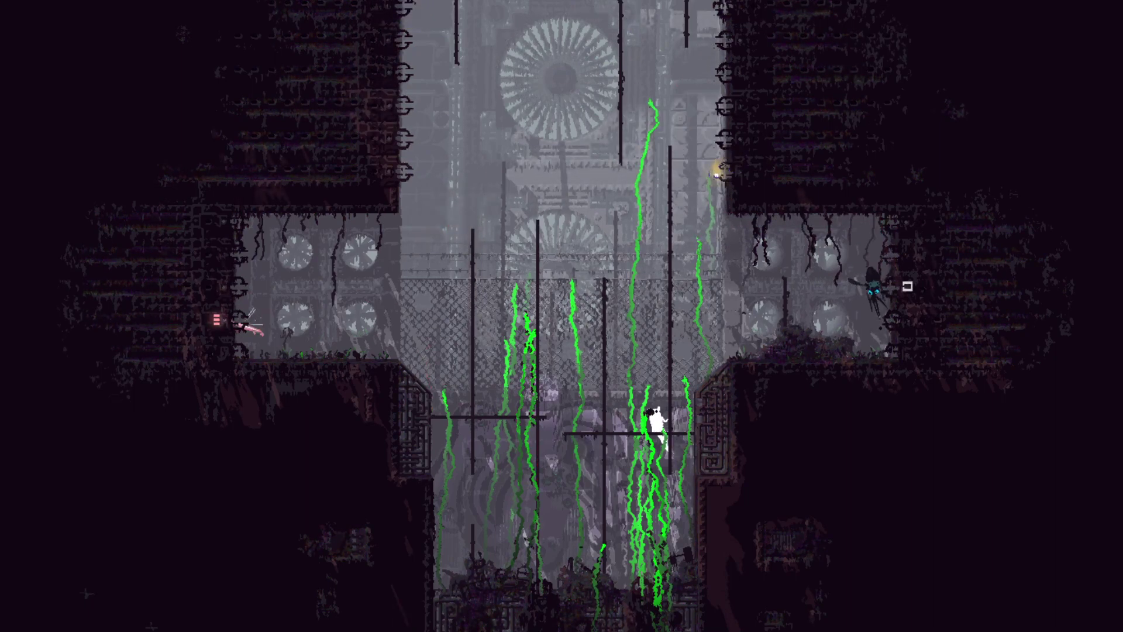
Explore the right side room, then drop to the shaft floor and walk left.
key("Right")
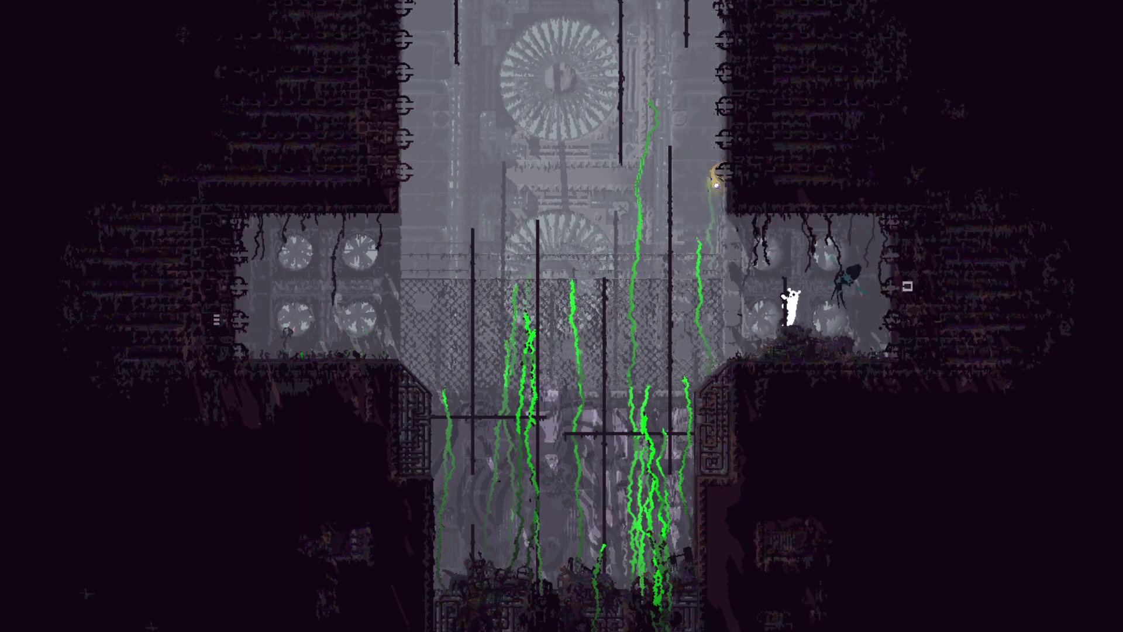
key("Left")
key("Down")
key("Left")
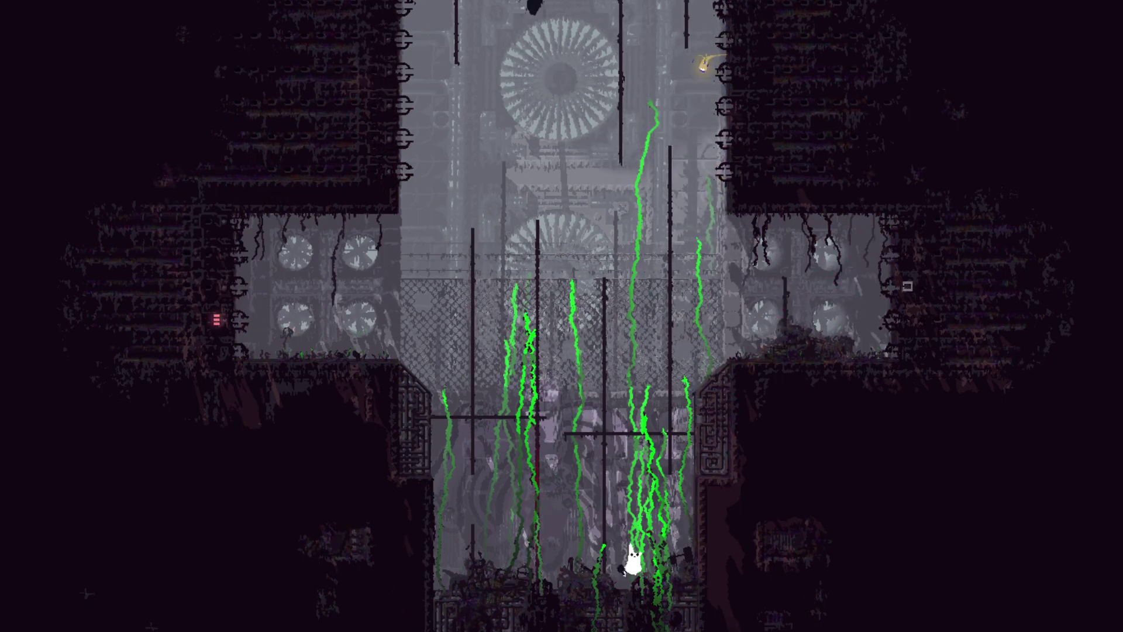
key("Right")
key("Left")
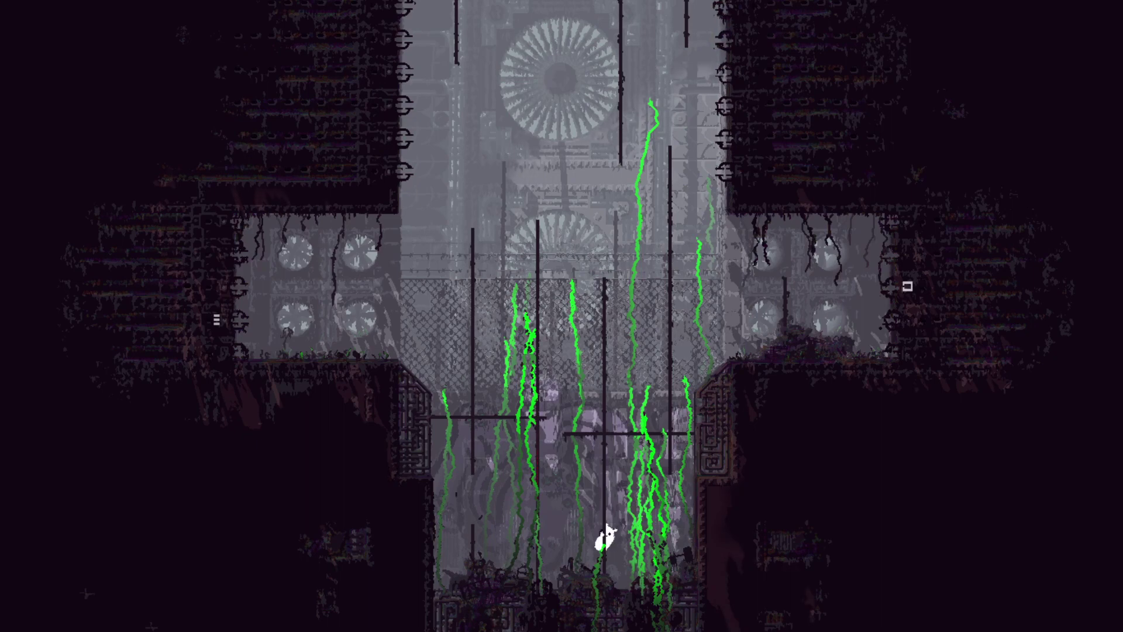
Climb the vertical pole, leap to the right ledge and enter the right pipe.
key("Up")
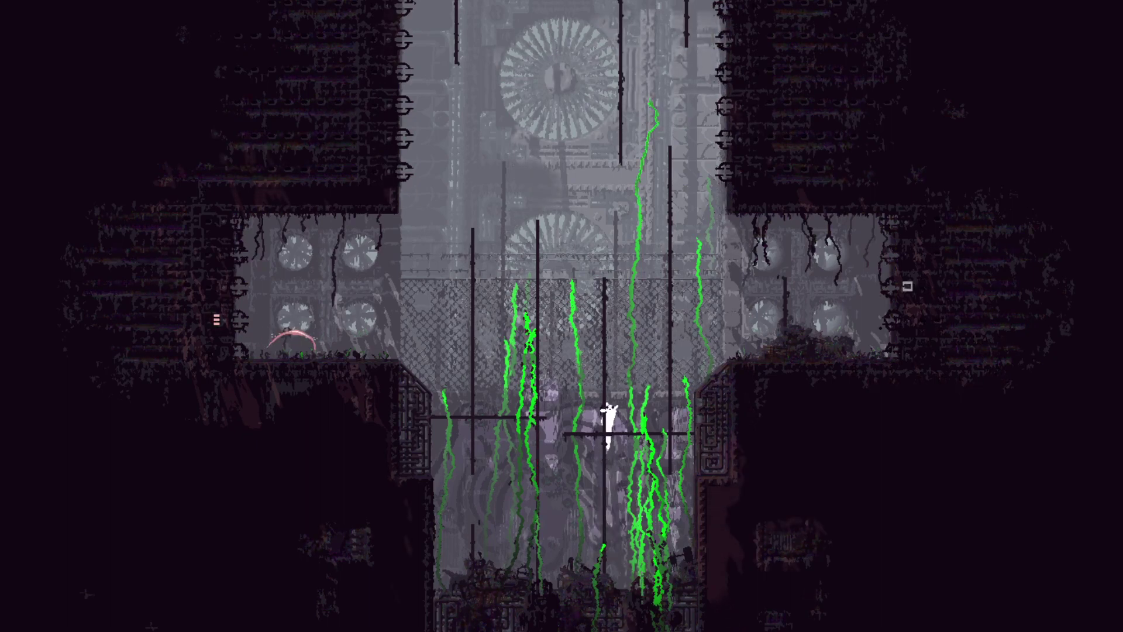
key("Up")
key("Right")
key("z")
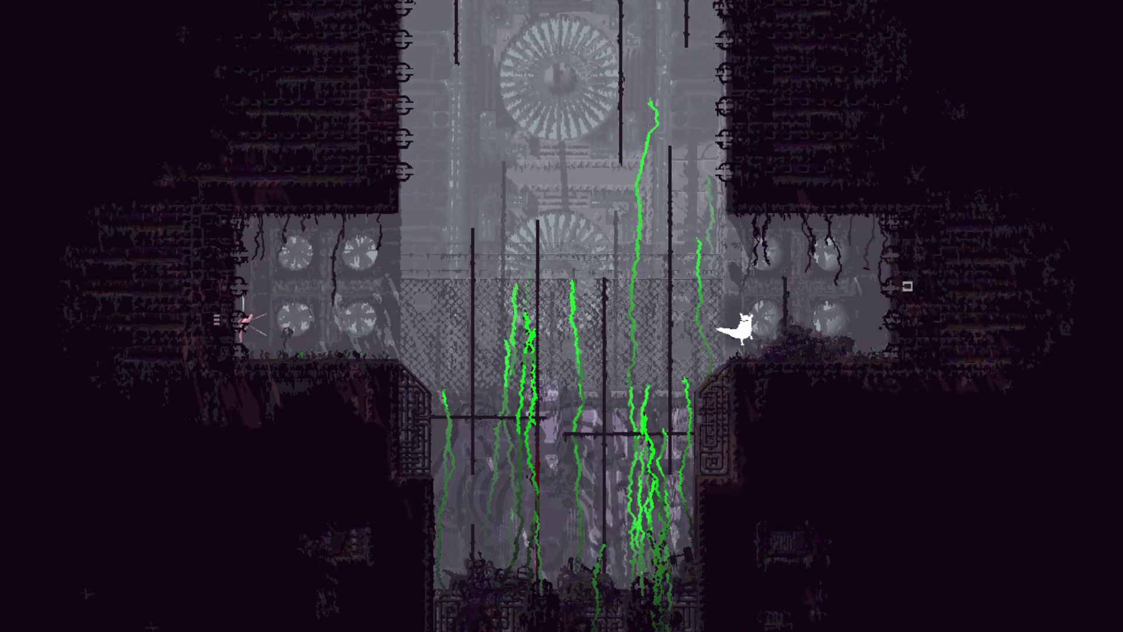
key("Up")
key("Right")
key("z")
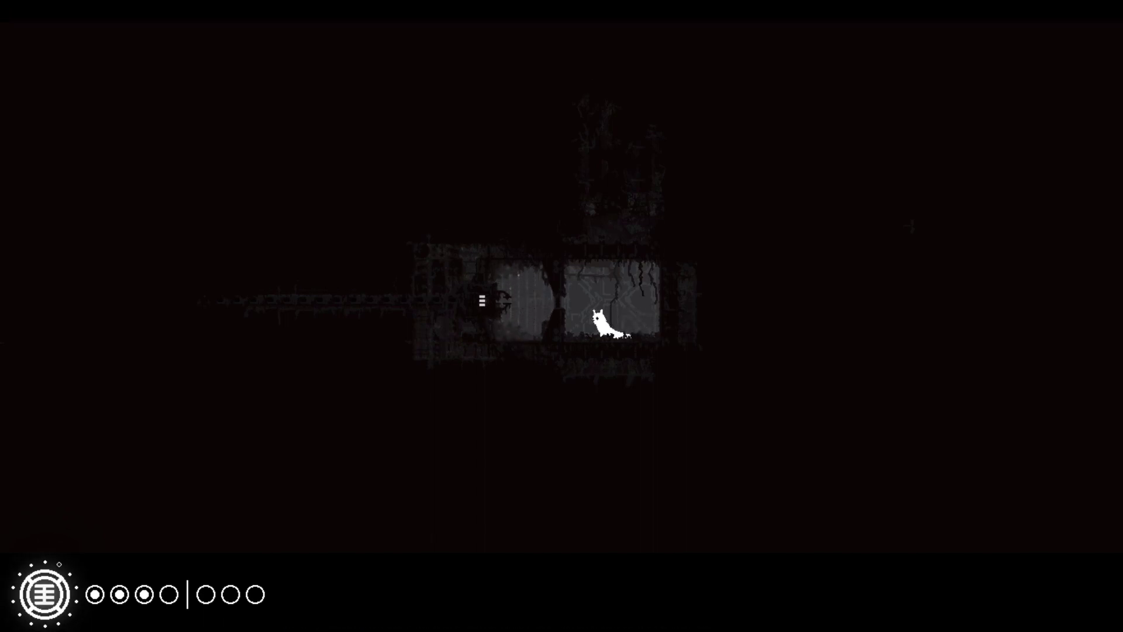
Wake up, leap away from the pink lizard and climb poles into the next room.
key("Left")
key("Up")
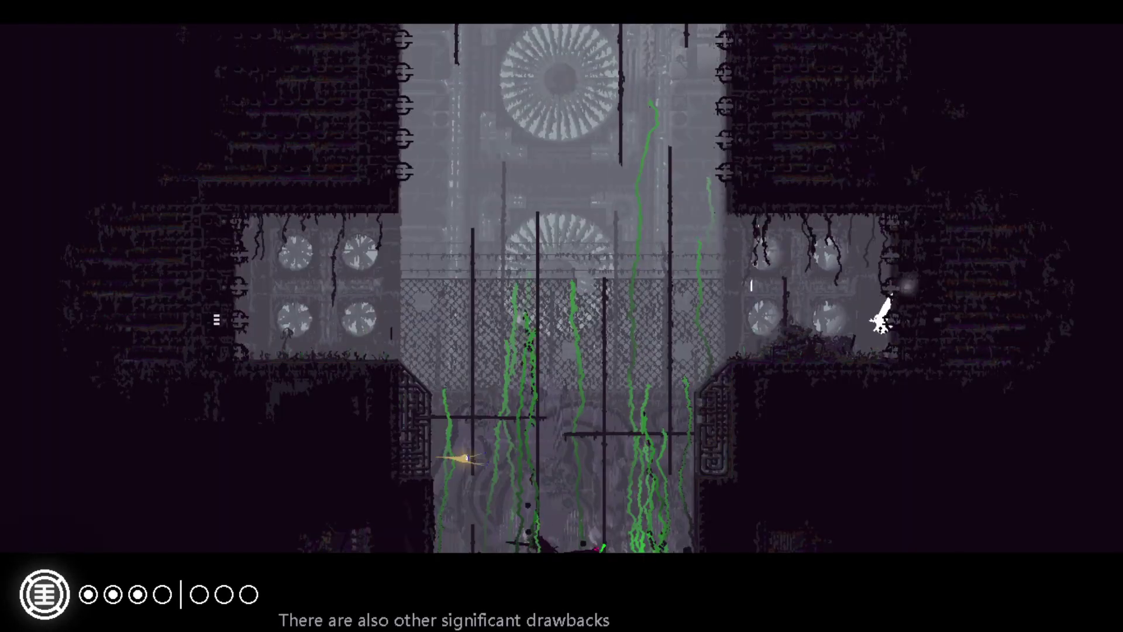
key("Left")
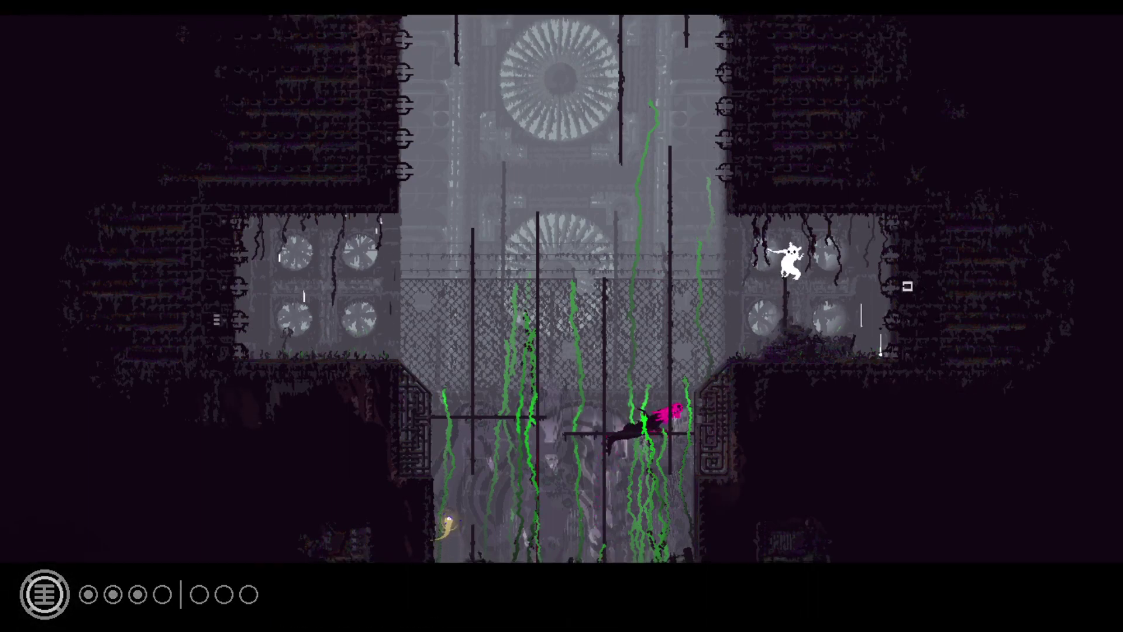
key("Left")
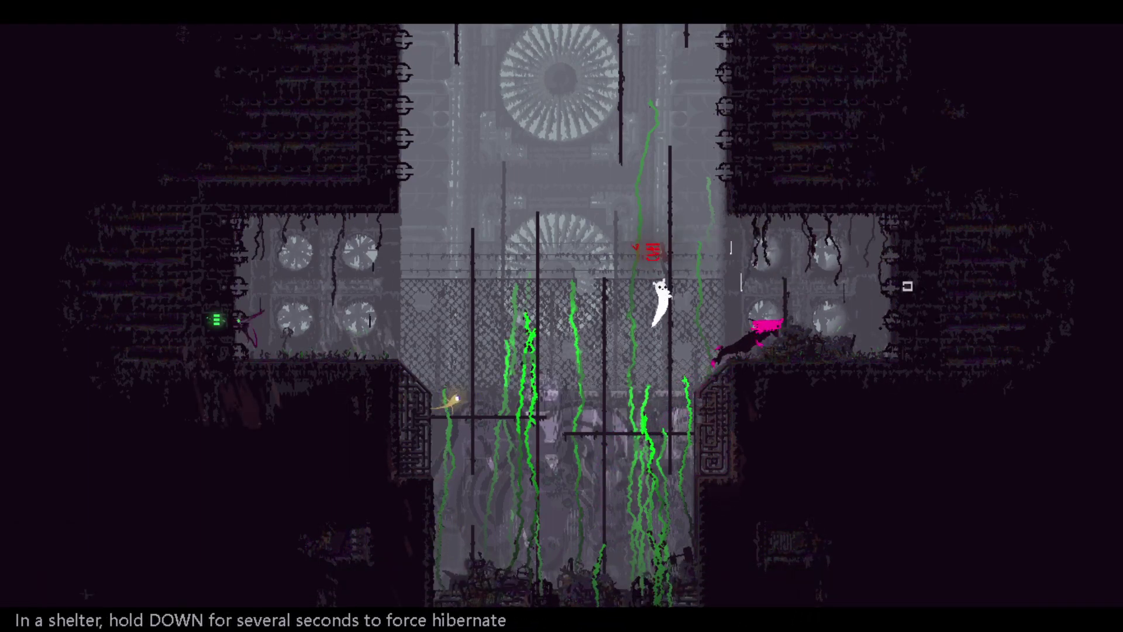
key("Up")
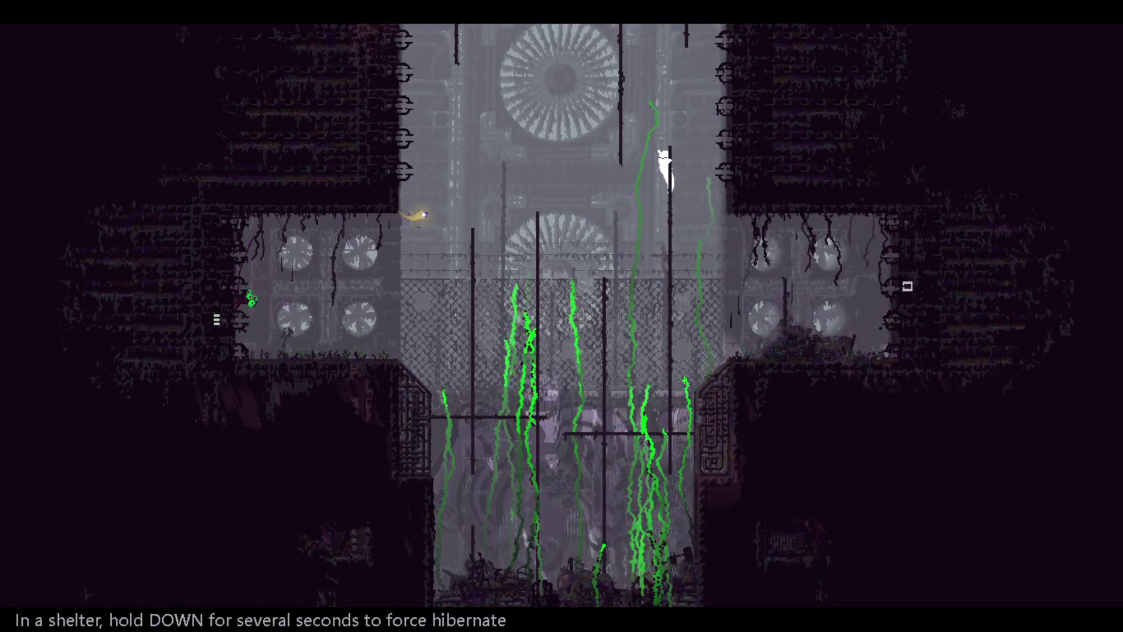
key("z")
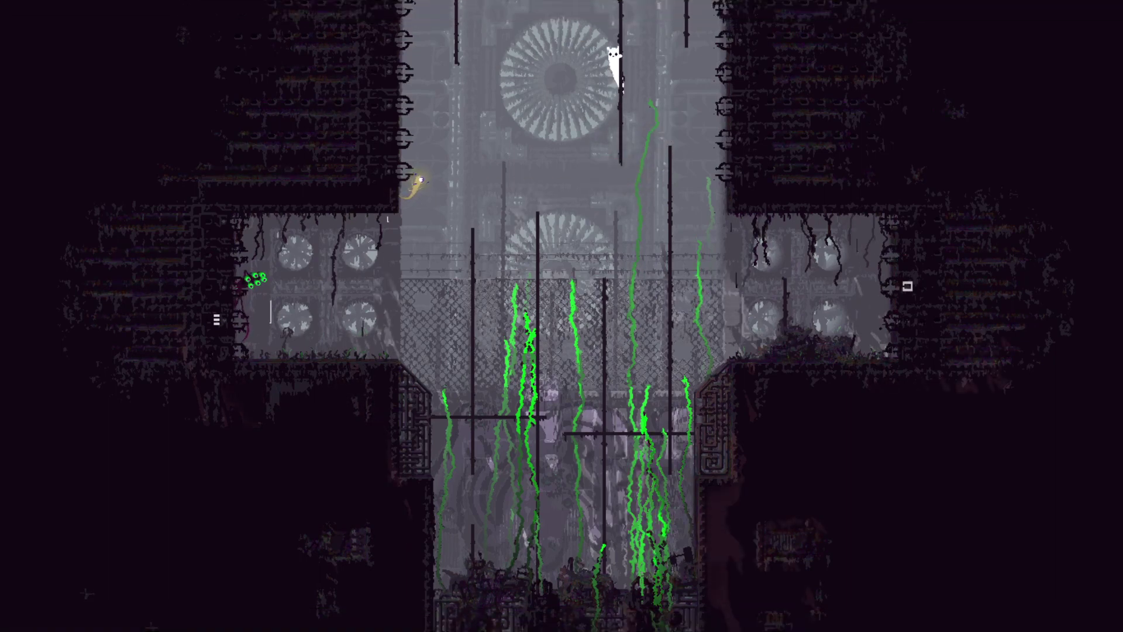
key("Up")
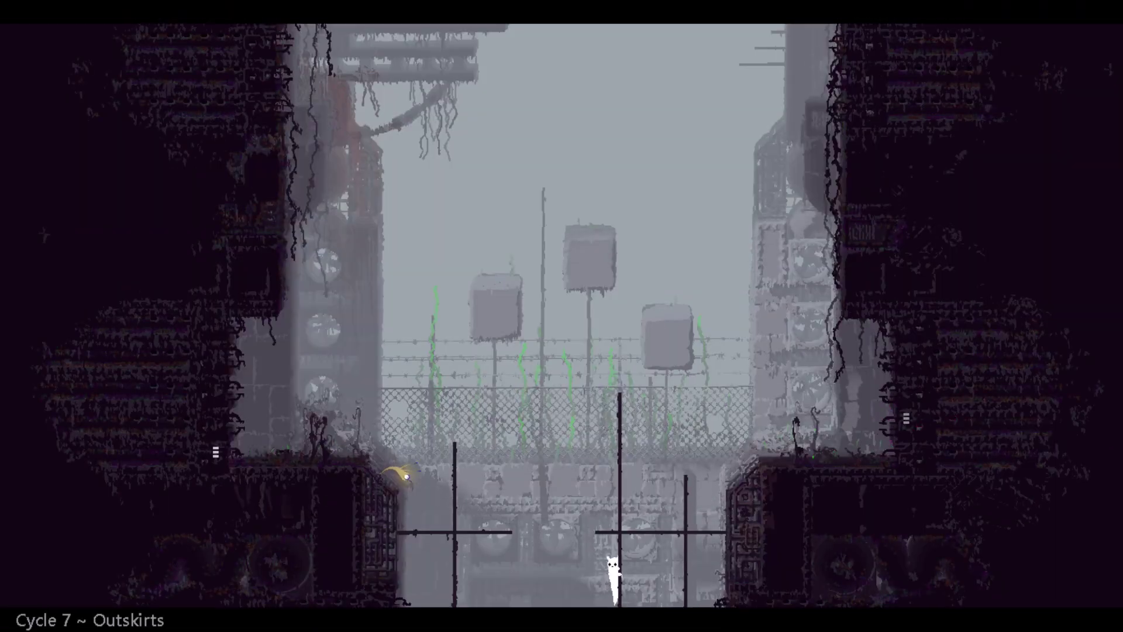
Climb up via the horizontal and vertical poles and leap onto the left ledge.
key("Up")
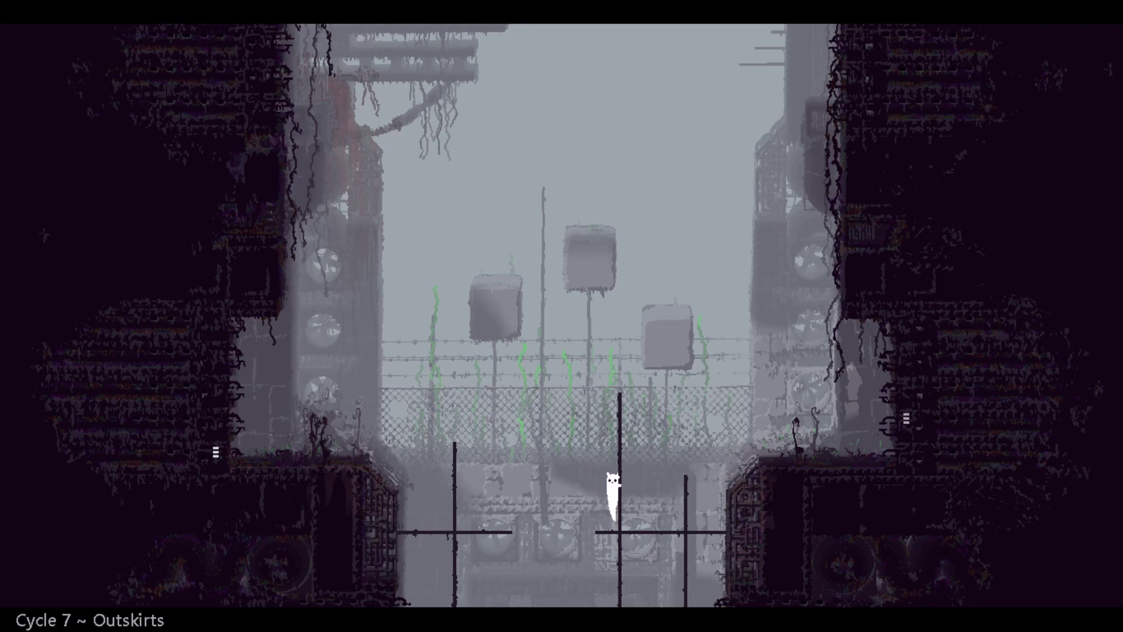
key("Up")
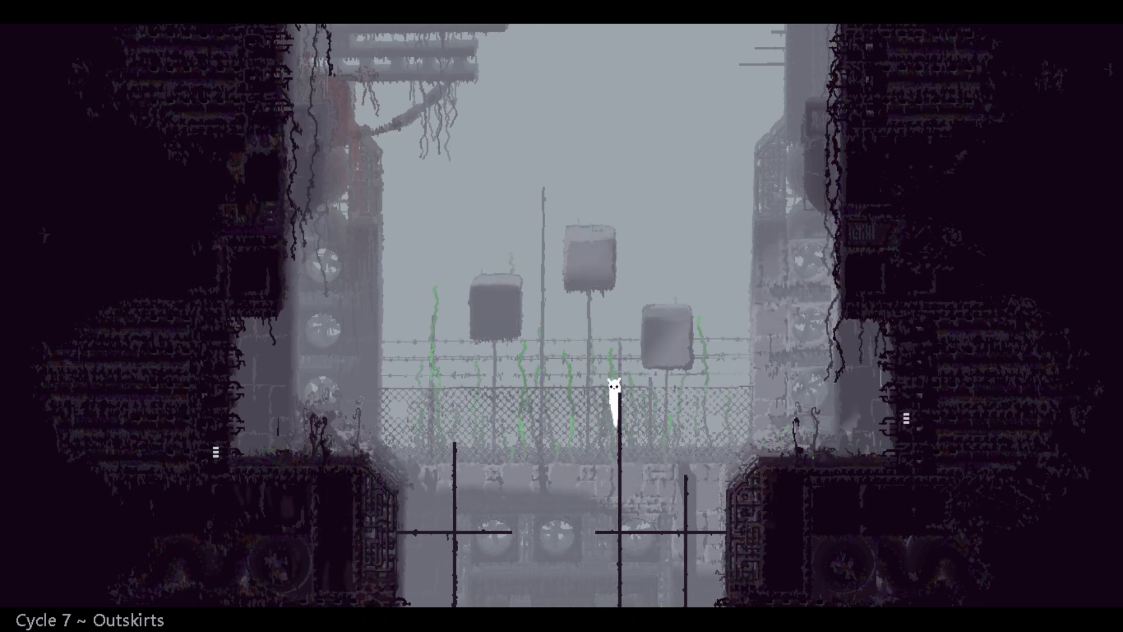
key("Left")
key("z")
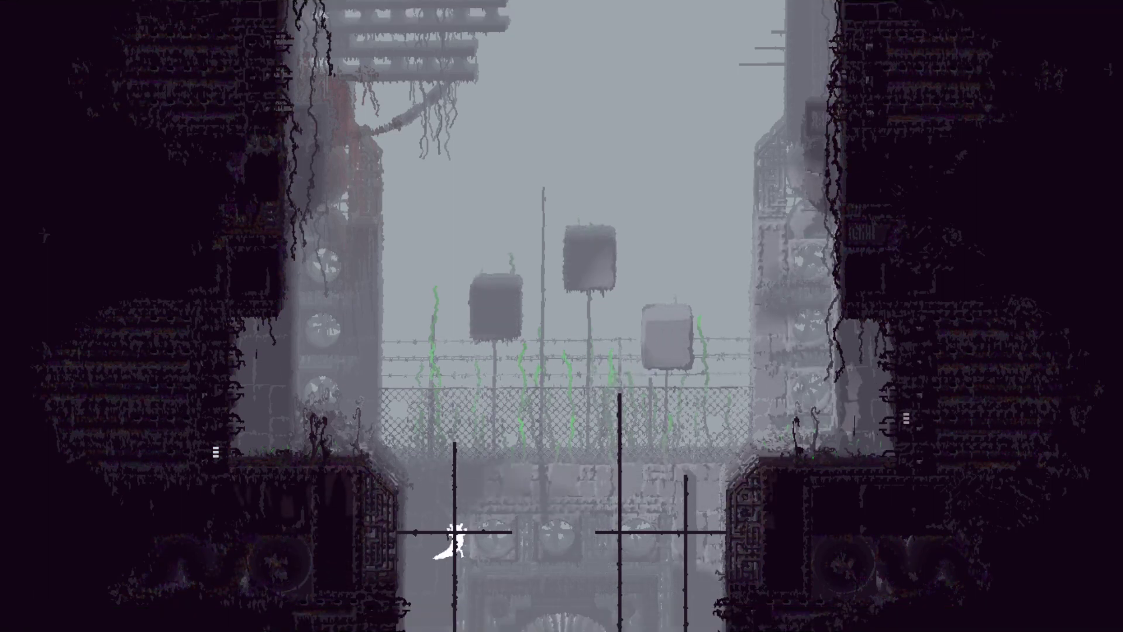
key("Up")
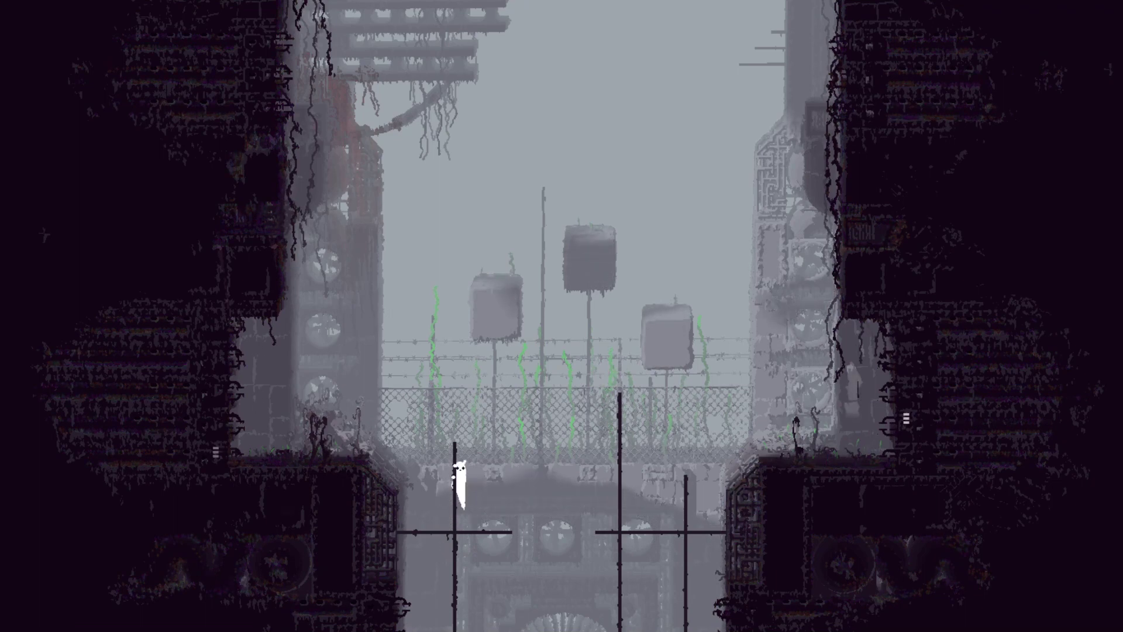
key("Up")
key("Left")
key("z")
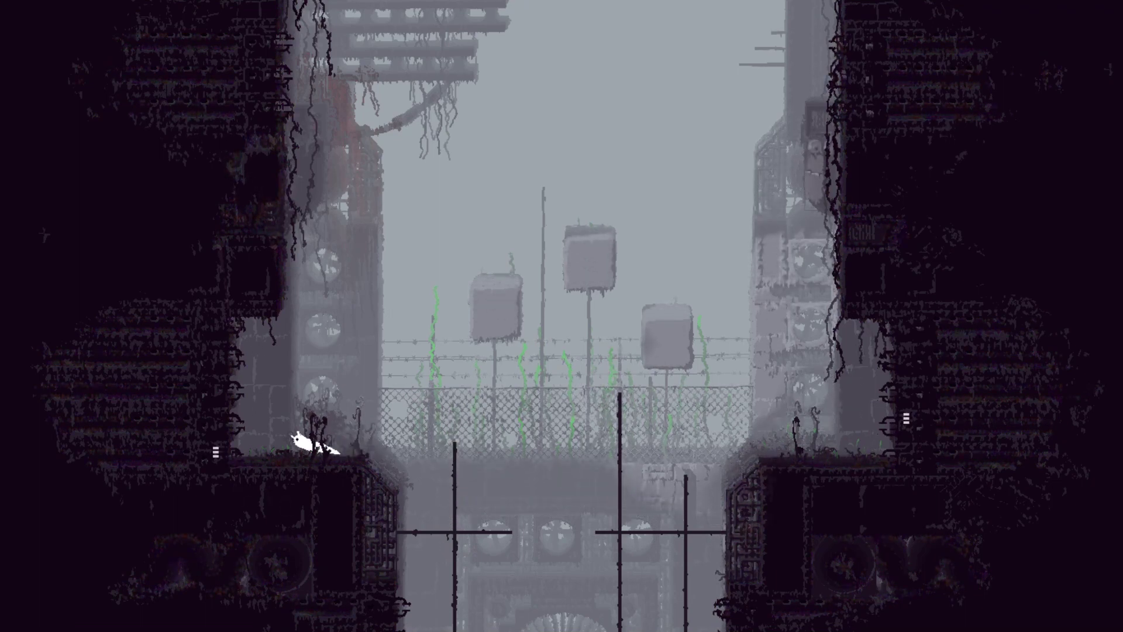
Crawl out to the ground, walk left toward the batfly and drop back down.
key("Left")
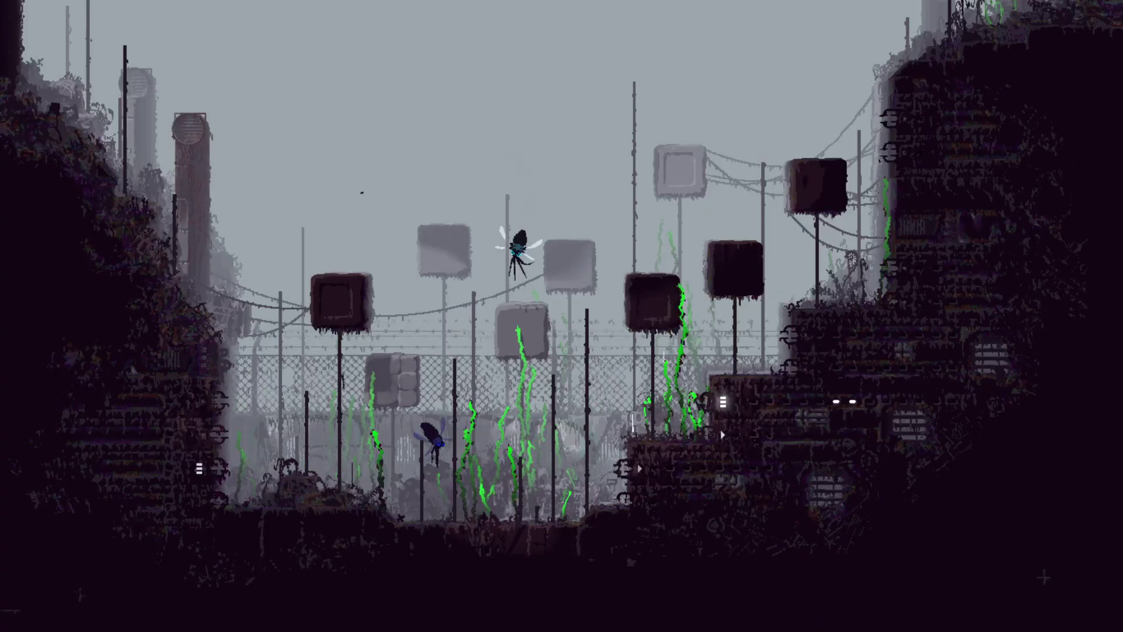
key("Left")
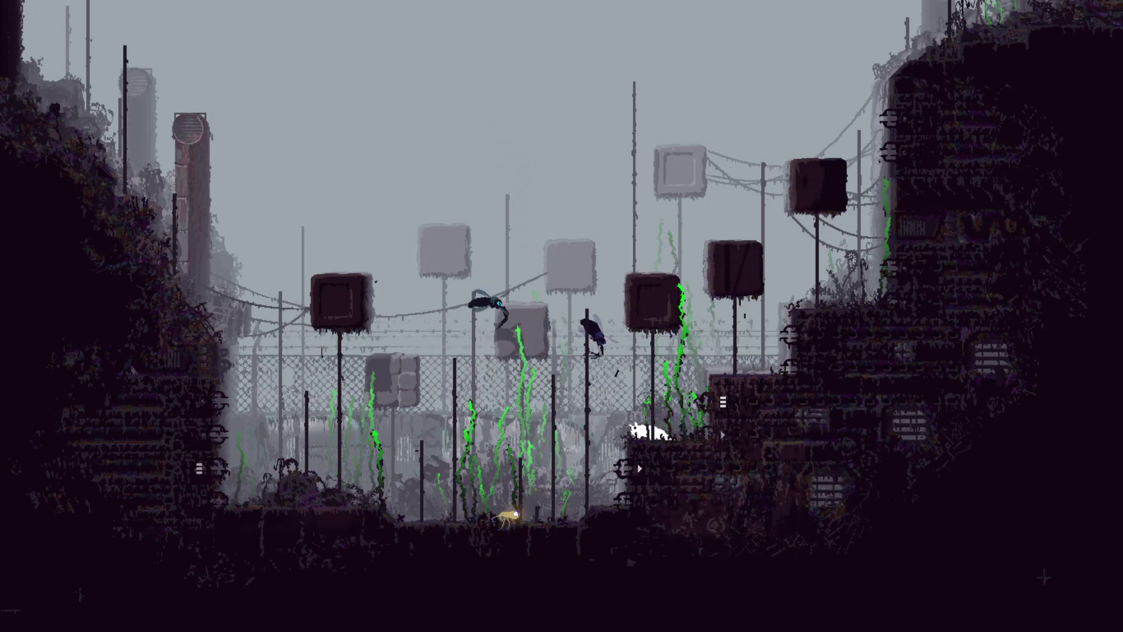
key("Left")
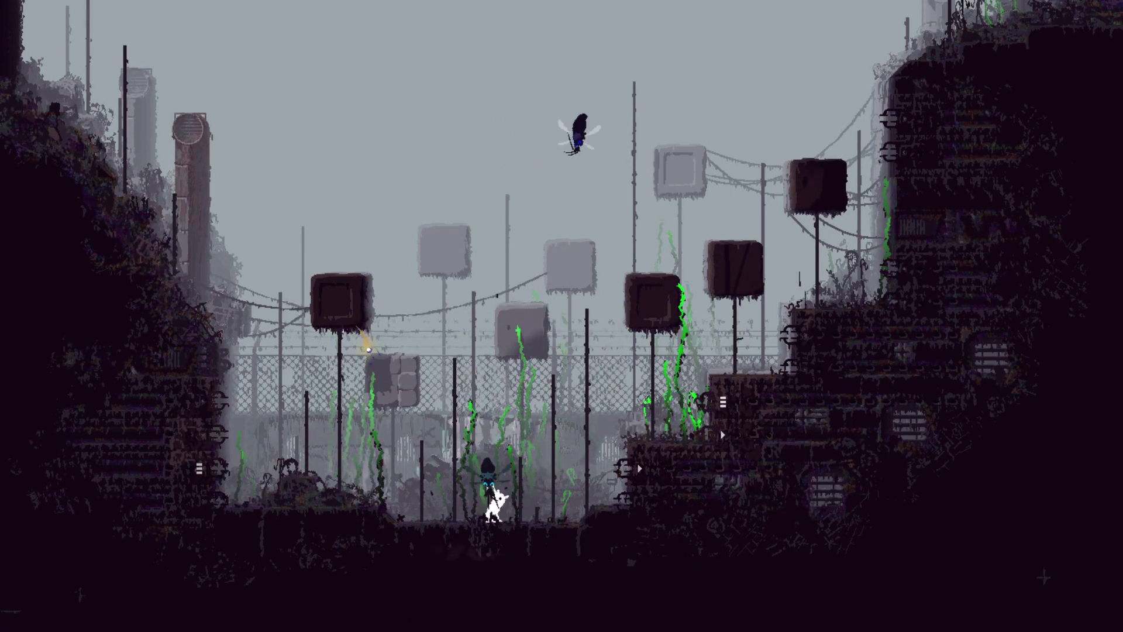
key("Left")
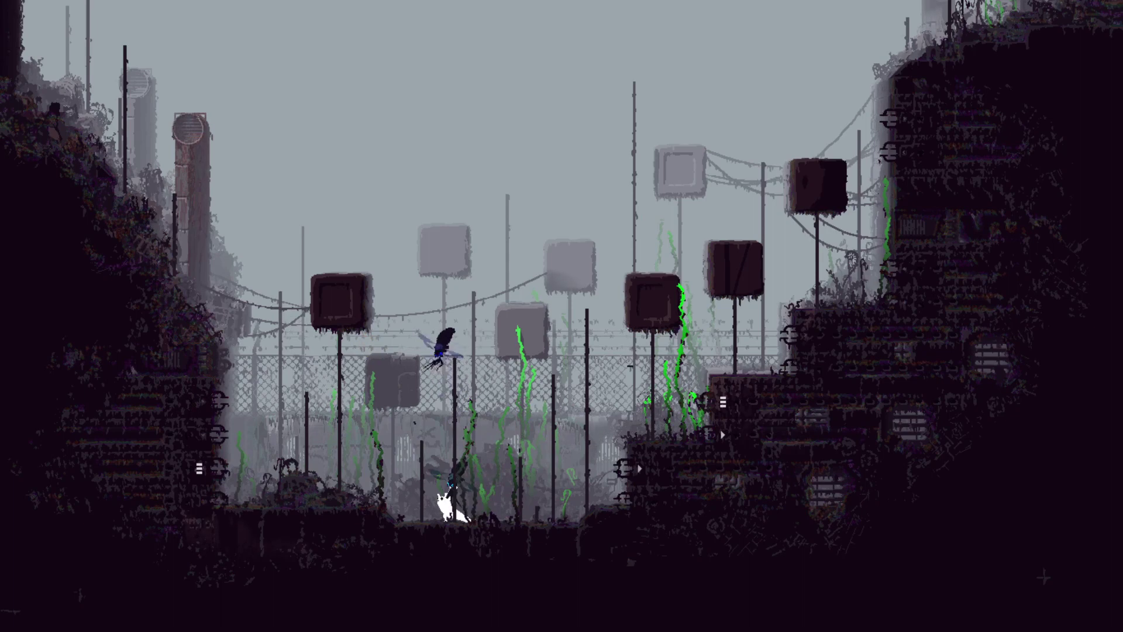
key("Left")
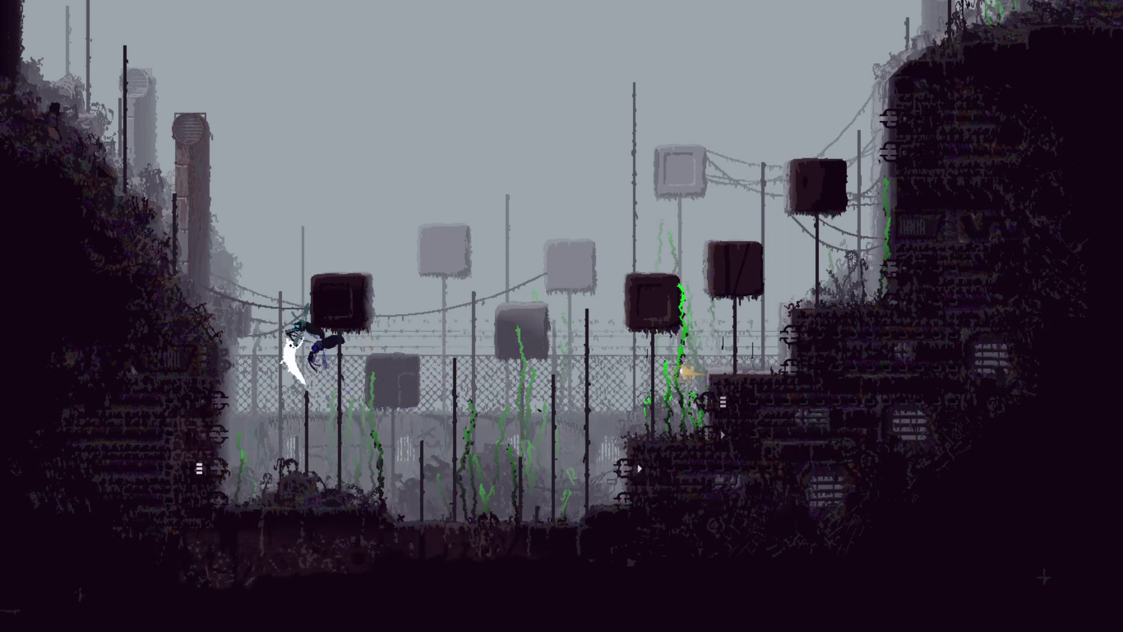
key("Left")
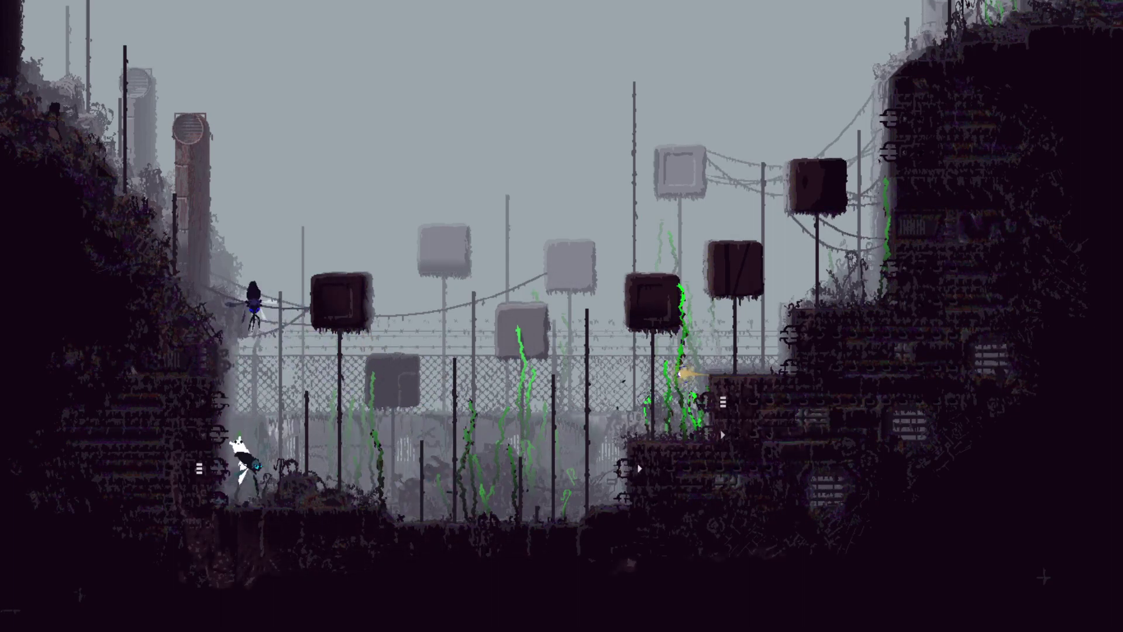
Climb the pole, leap right beside the blue batfly, then drop off leftward.
key("Right")
key("Up")
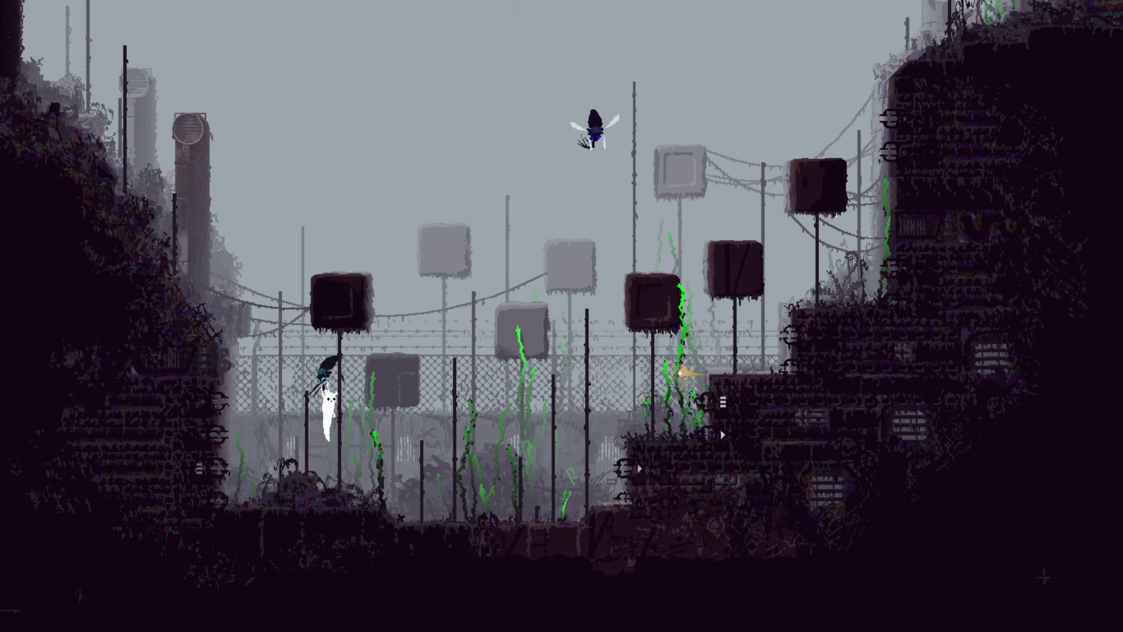
key("Up")
key("Right")
key("z")
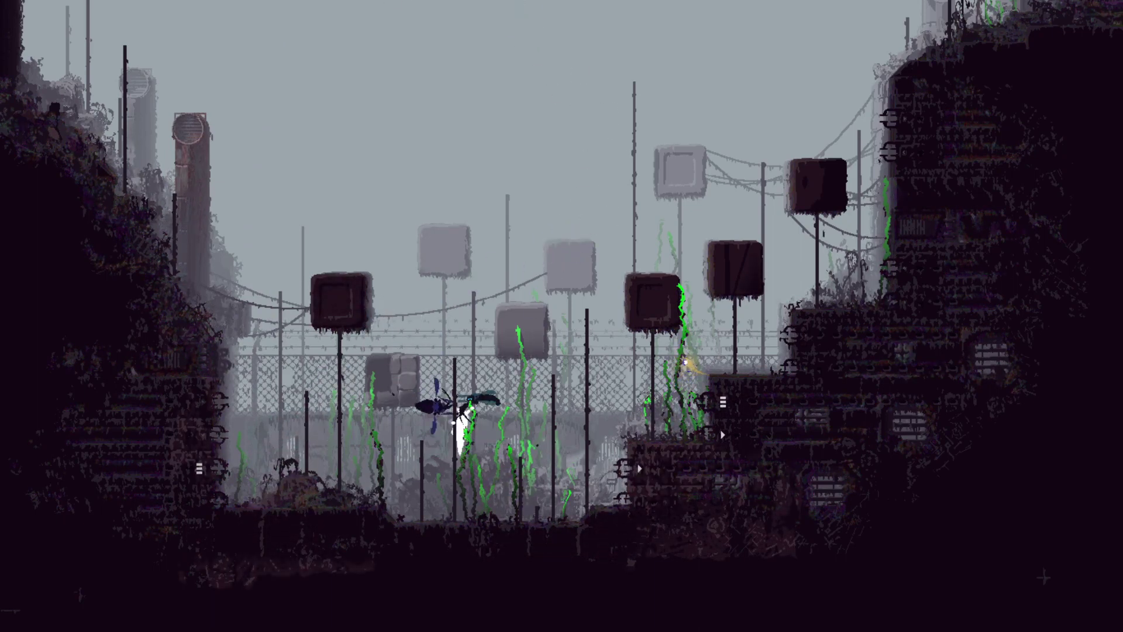
key("Up")
key("Left")
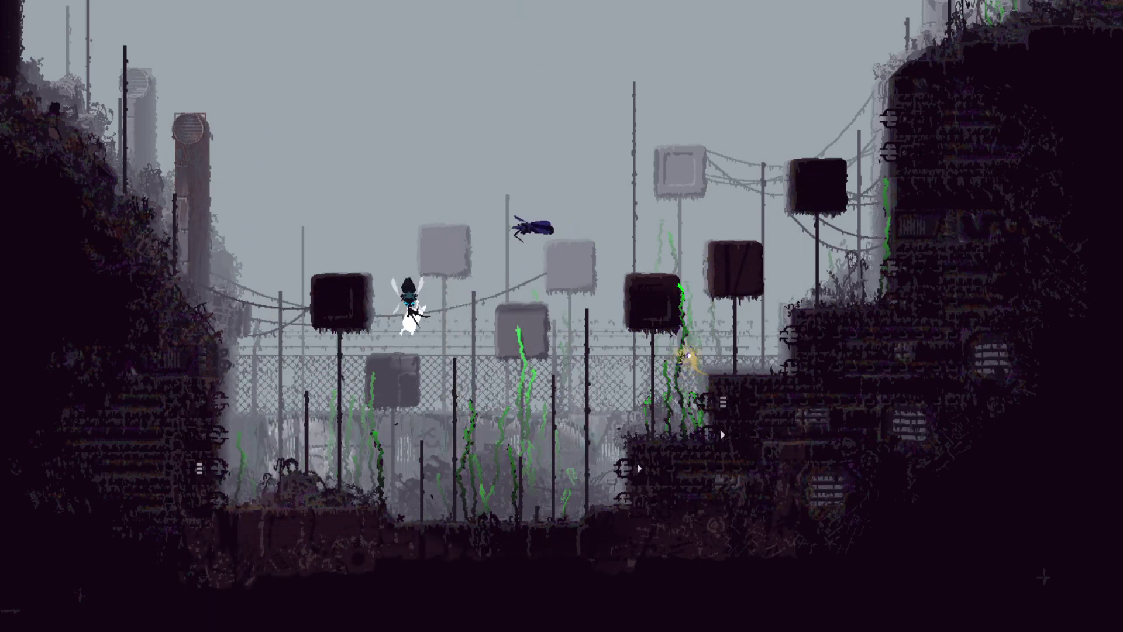
Climb the neighbouring poles and leap off a pole top down to the ground.
key("Up")
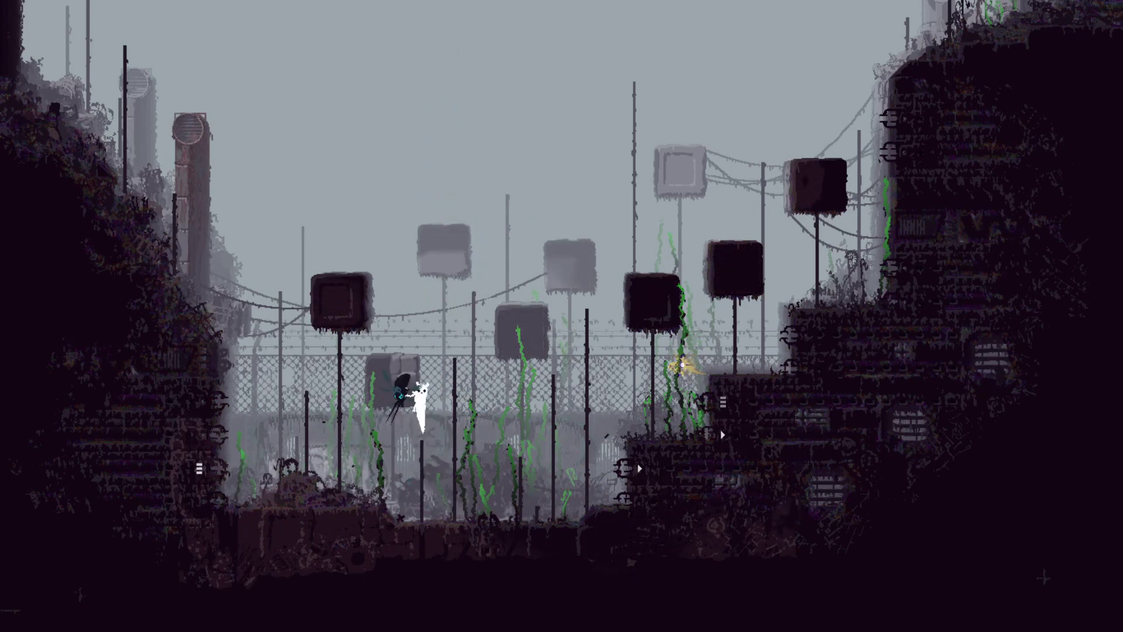
key("Right")
key("Up")
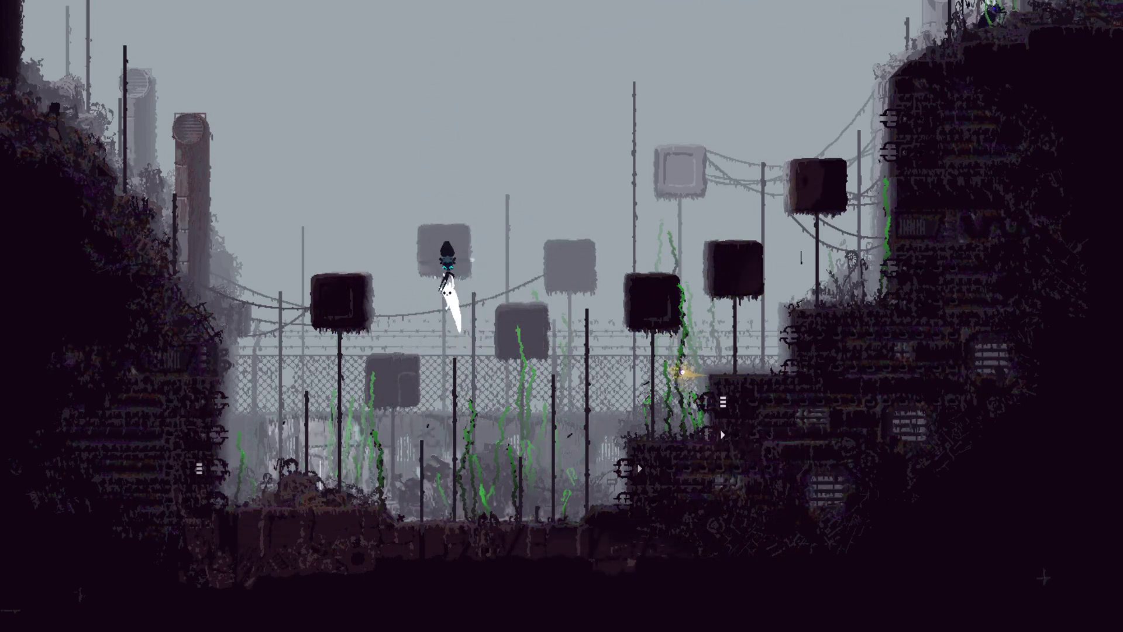
key("Left")
key("Right")
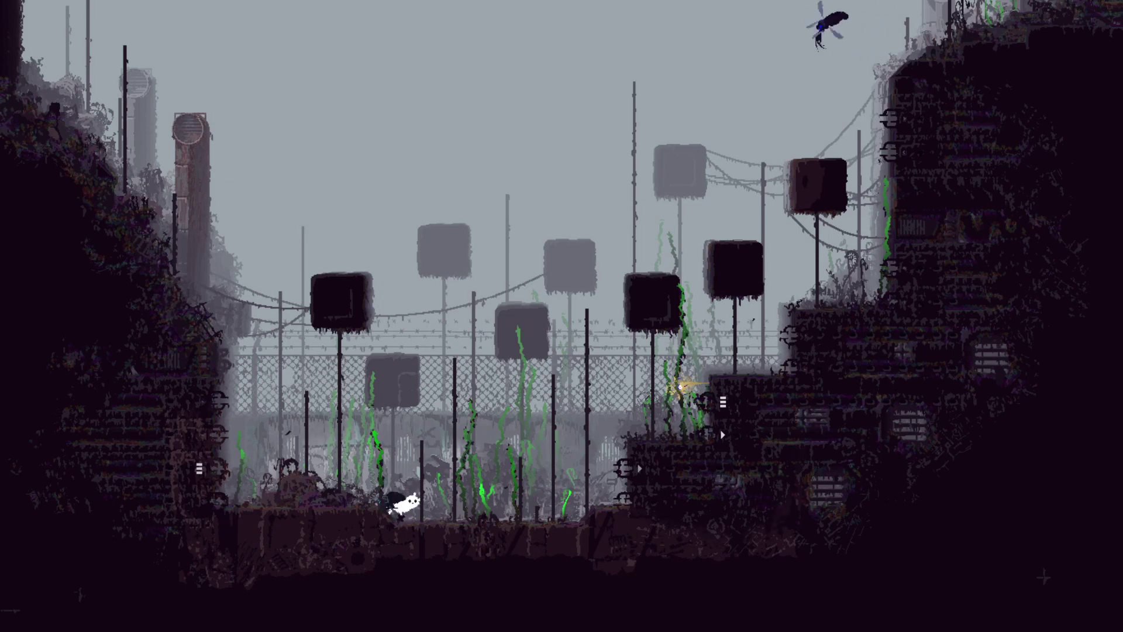
Run right, climb the pole and leap onto the box top.
key("Right")
key("Up")
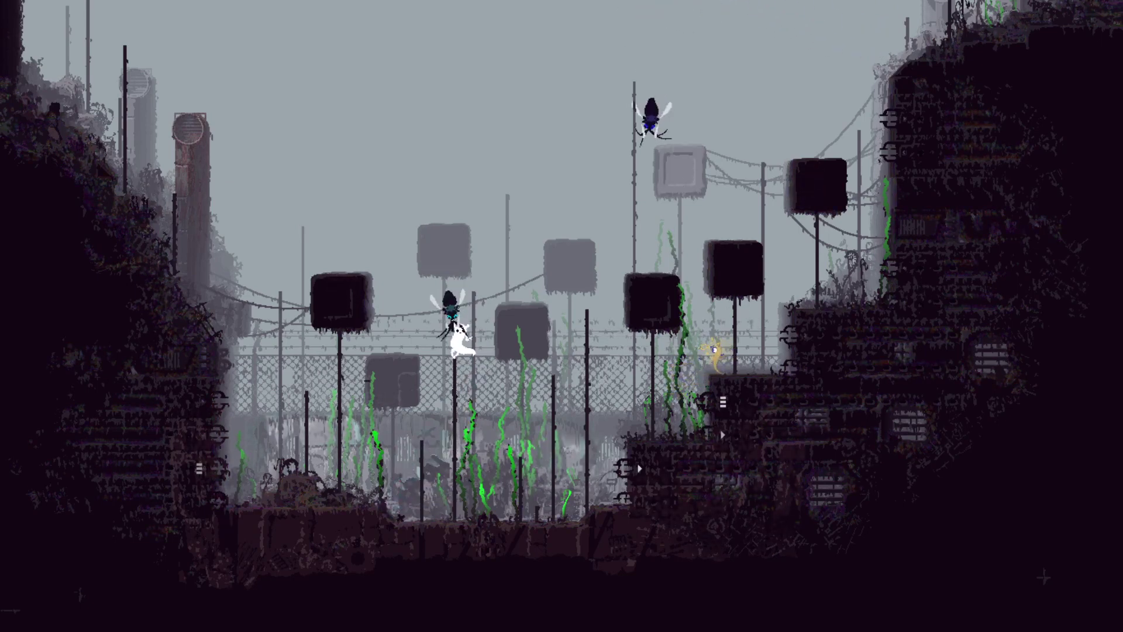
key("Up")
key("Left")
key("z")
key("Right")
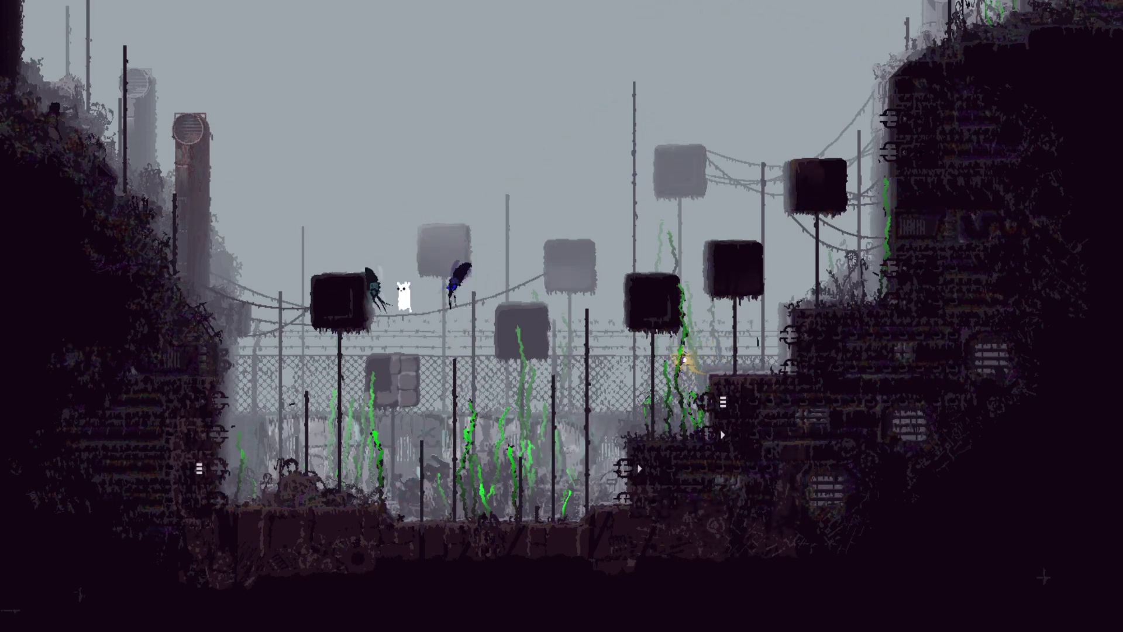
Drop and jump back up, then run right away from the creatures.
key("Left")
key("z")
key("Right")
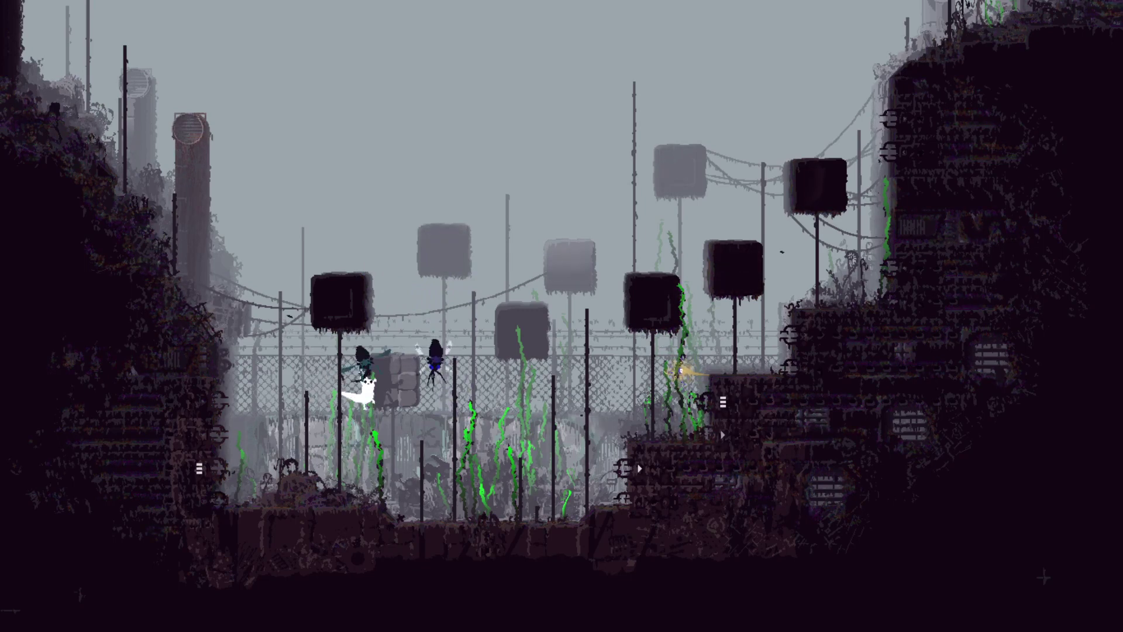
key("Right")
key("z")
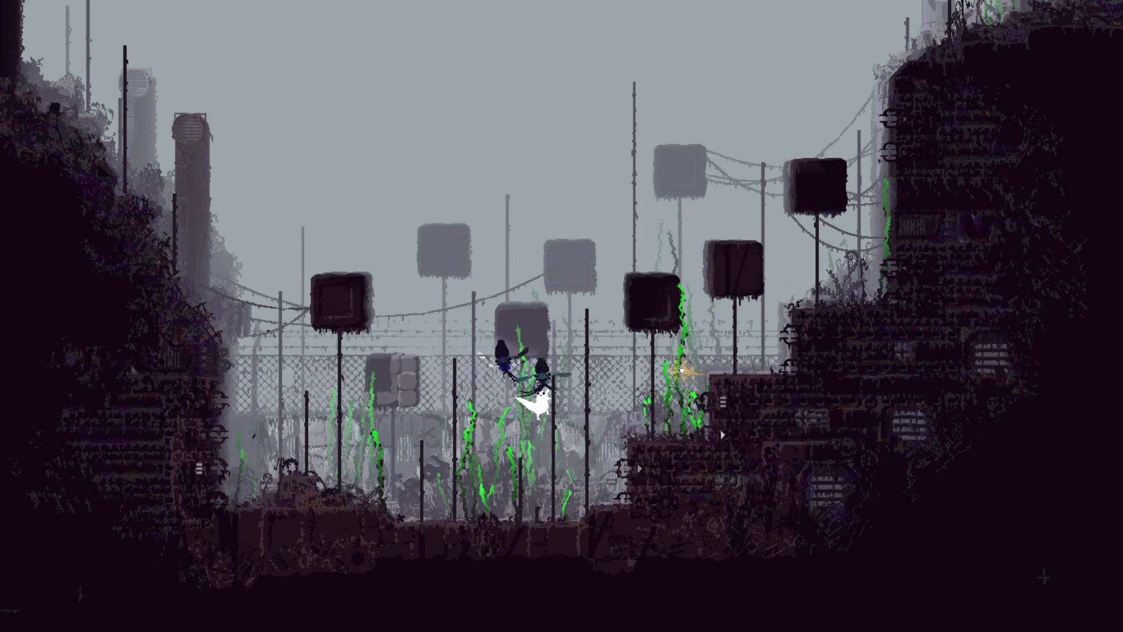
Grab a squidcada and ride it up-left onto the box top.
key("x")
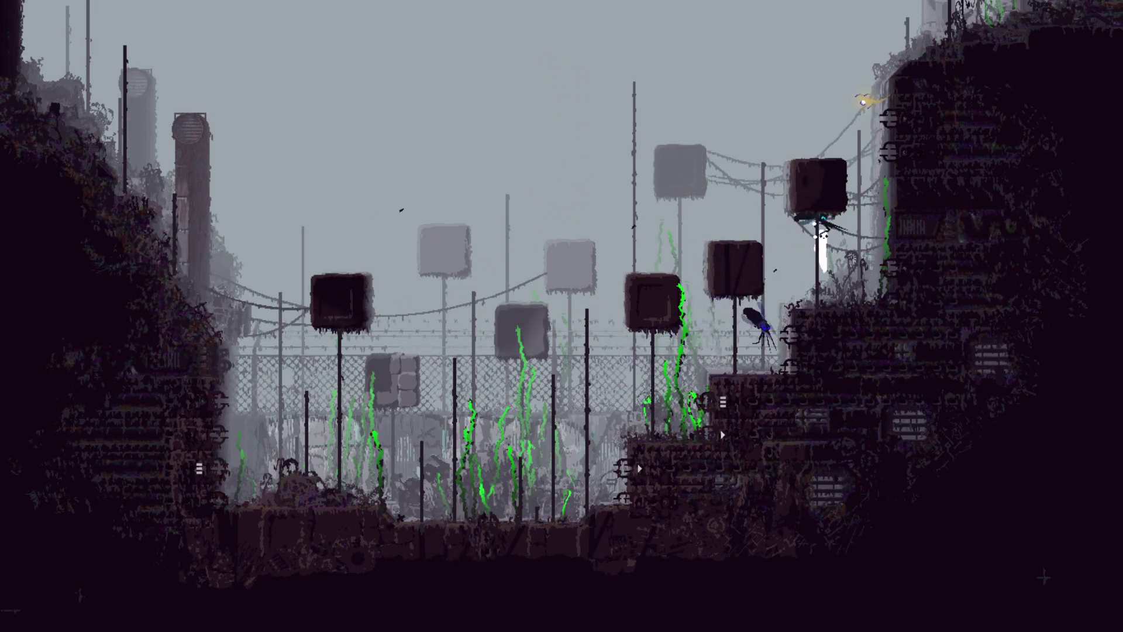
key("Left")
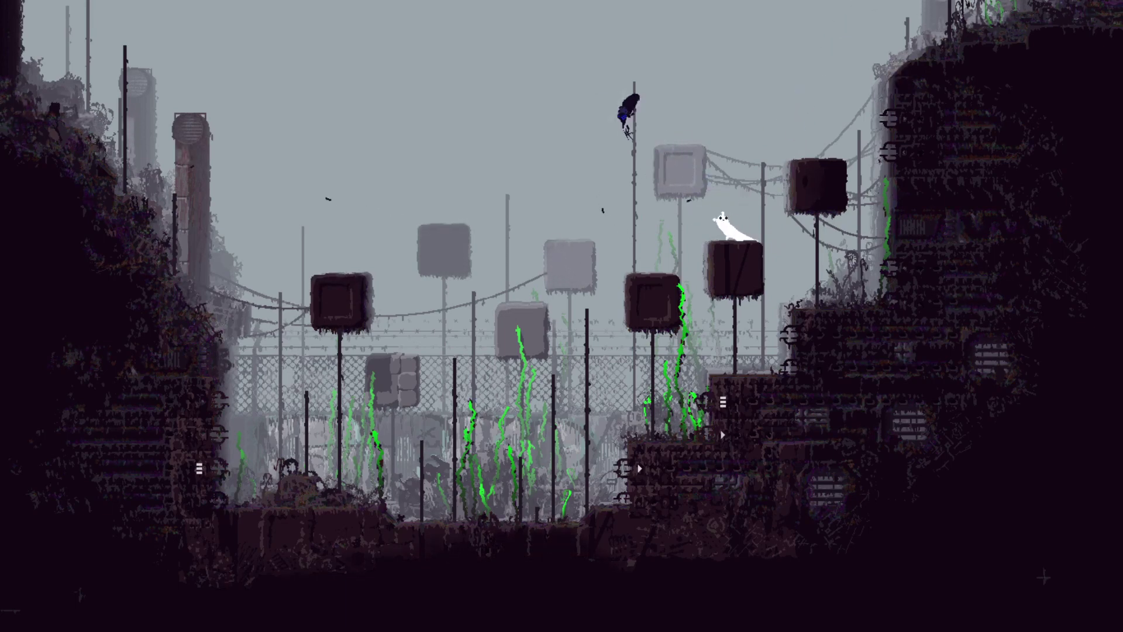
key("Right")
key("Left")
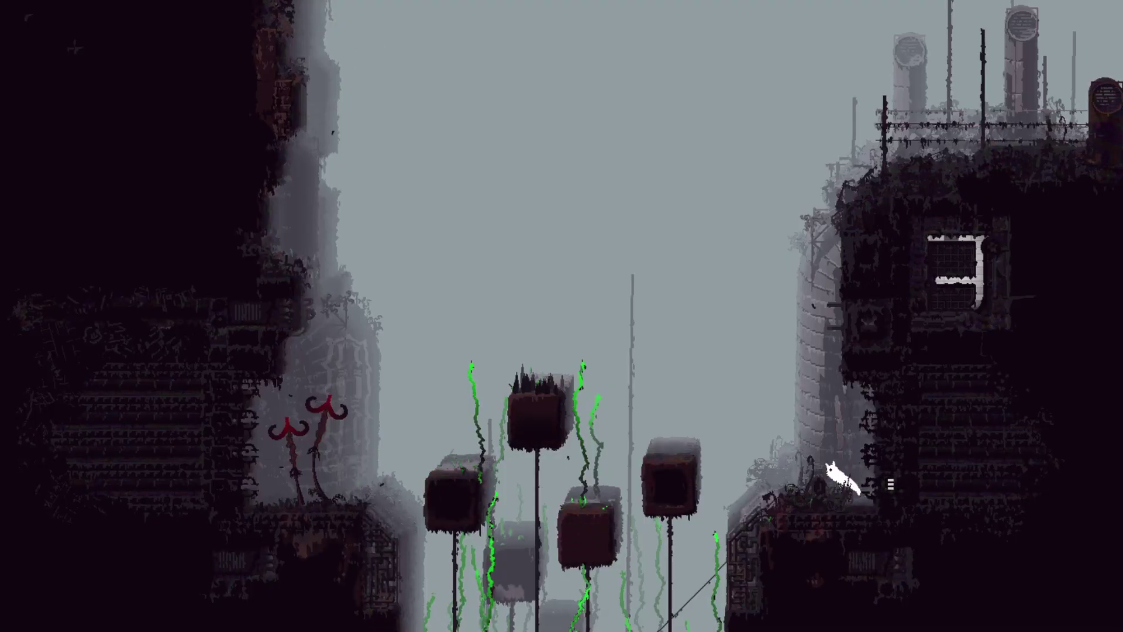
Walk left along the ledge and leap left from the box.
key("Left")
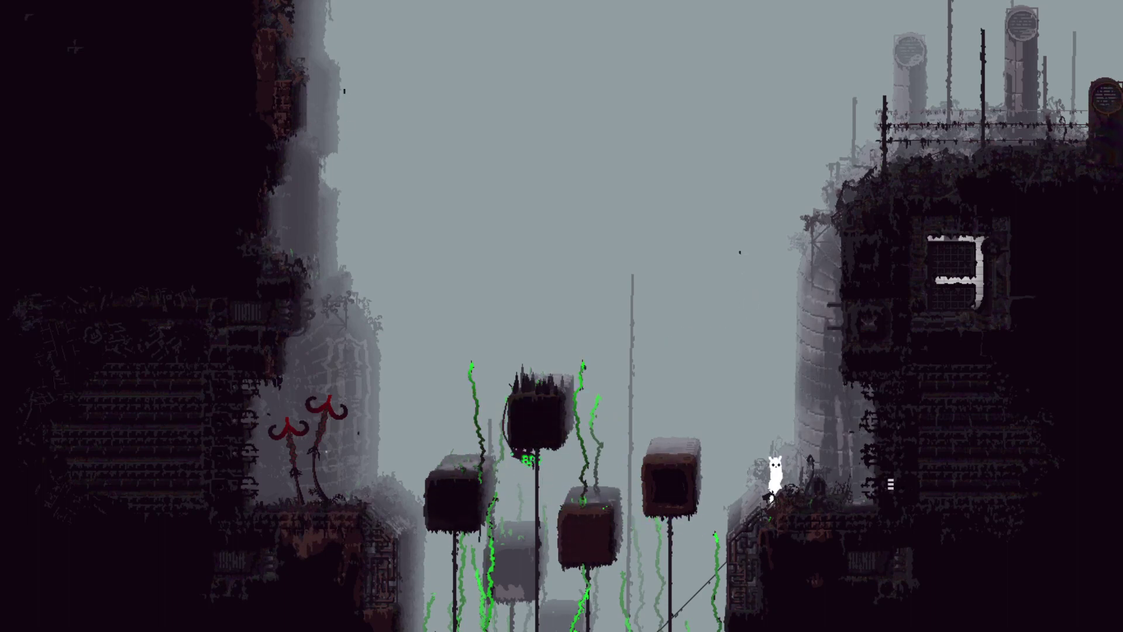
key("Left")
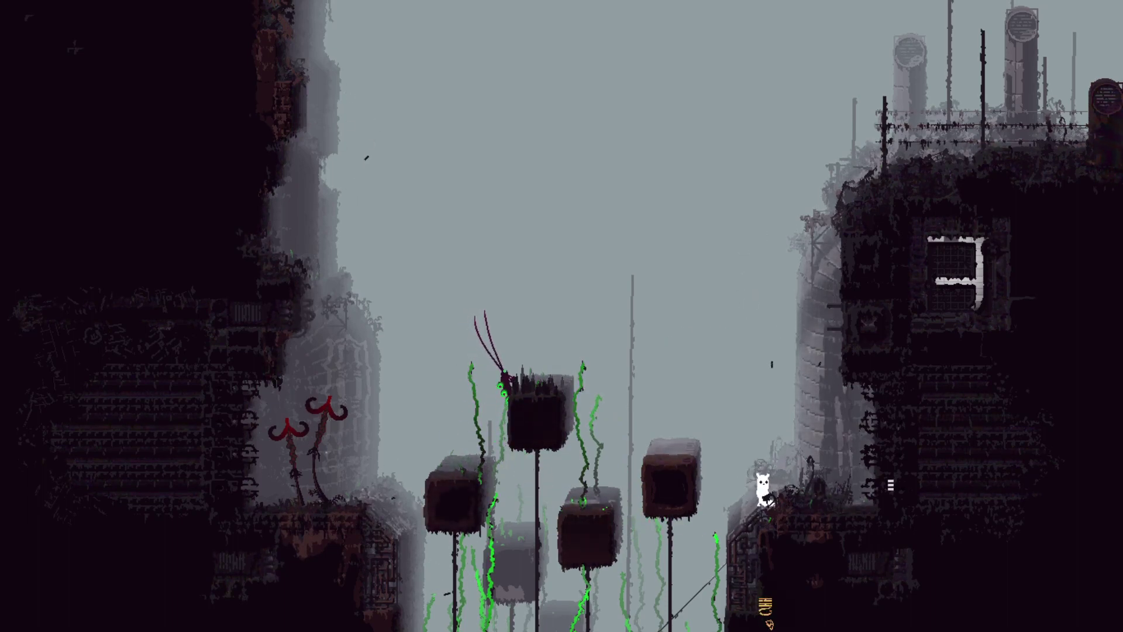
key("Left")
key("z")
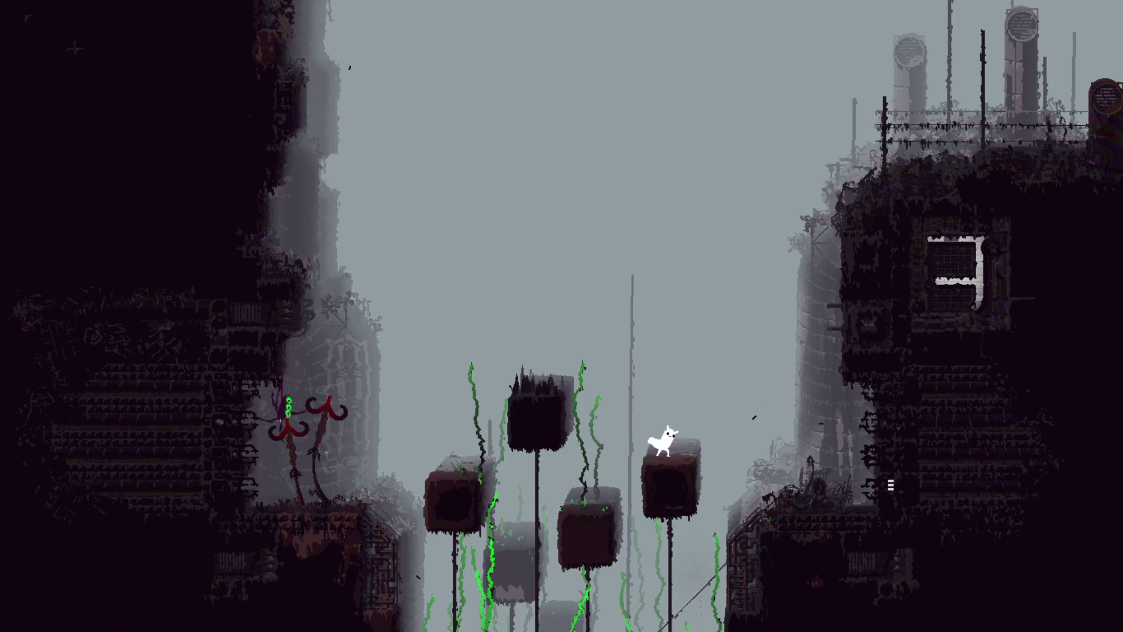
key("z")
Land on the middle box and jump across to the middle-right box.
key("Right")
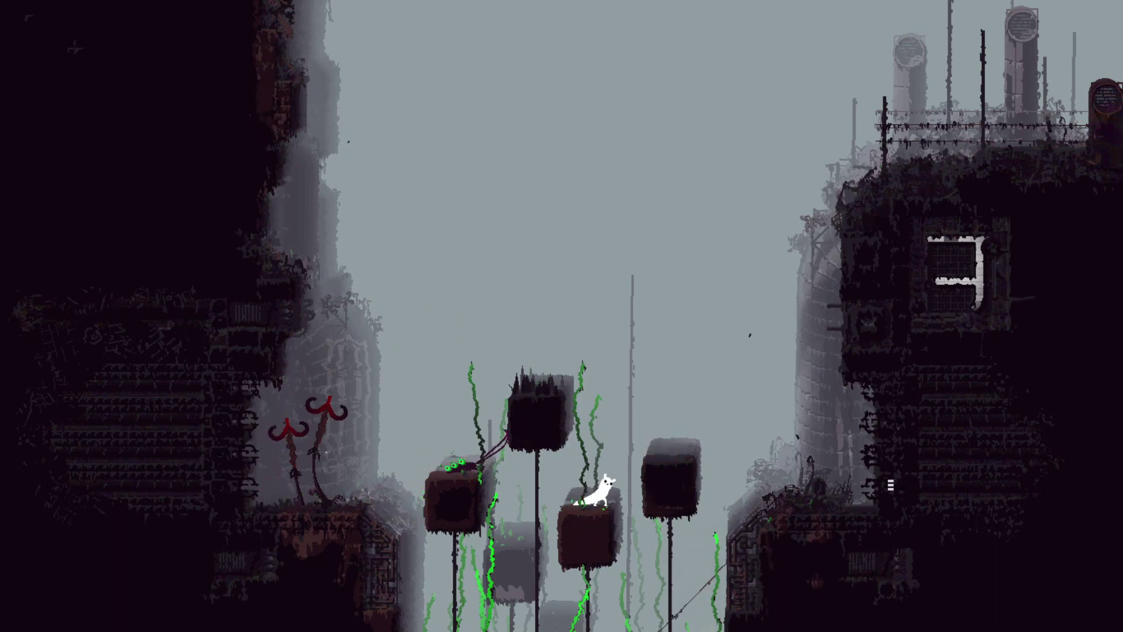
key("Right")
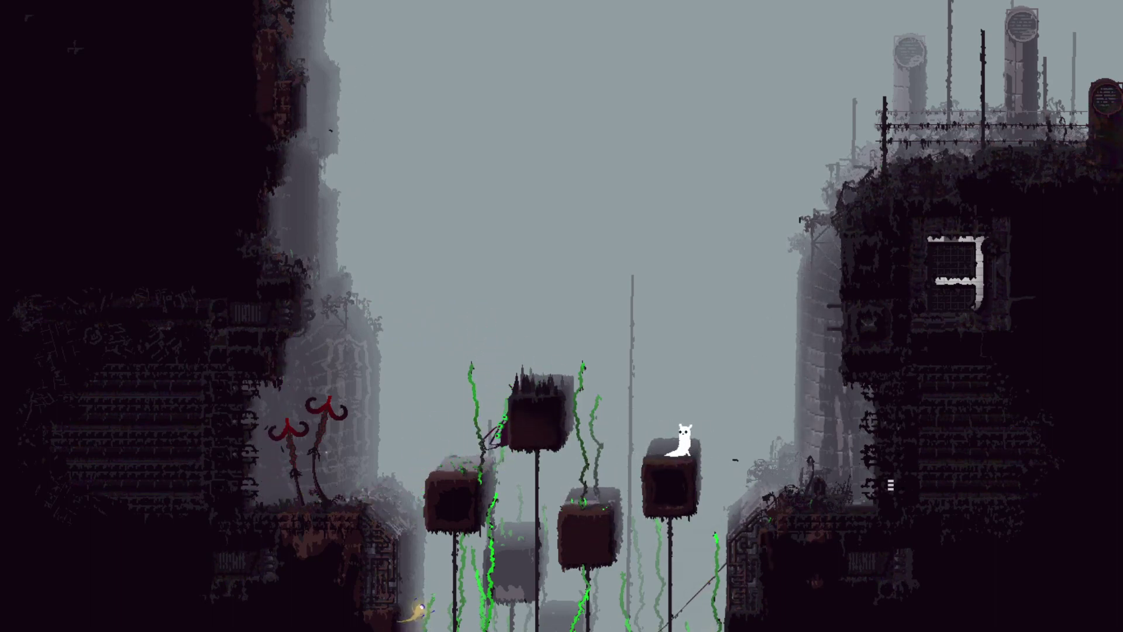
key("Left")
key("Right")
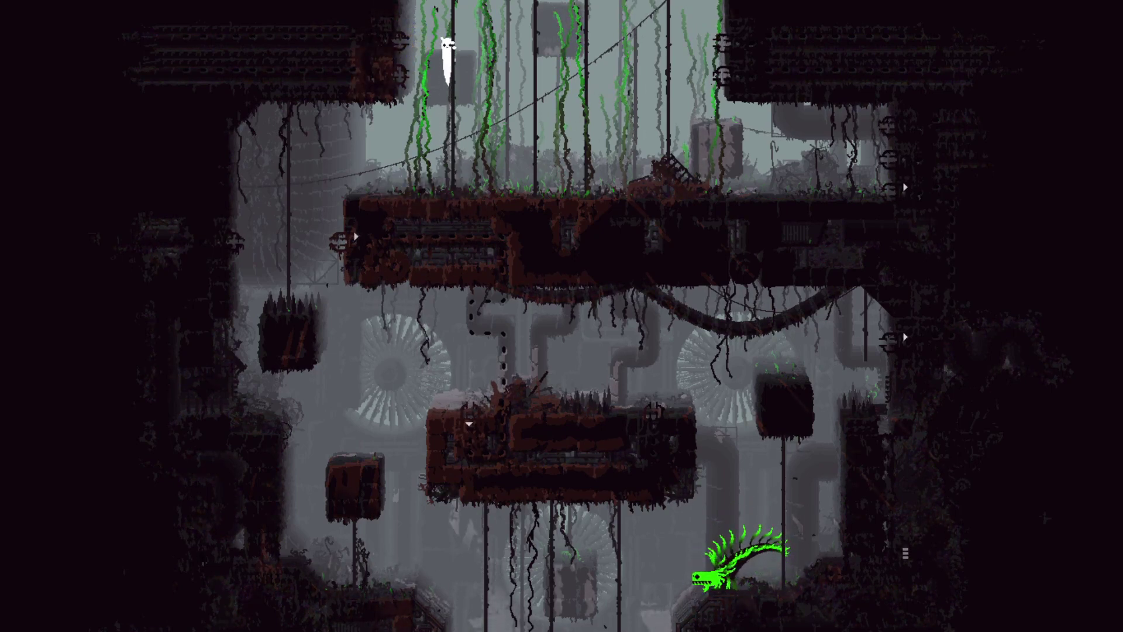
Drop from the poles onto the upper platform, then run right into the next room.
key("Left")
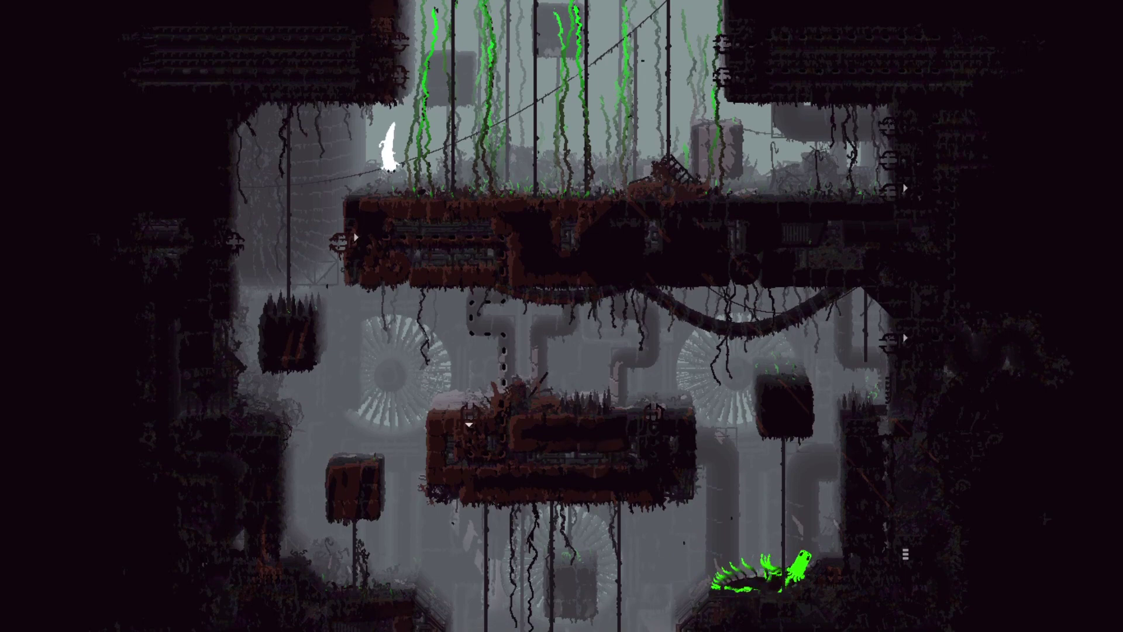
key("Right")
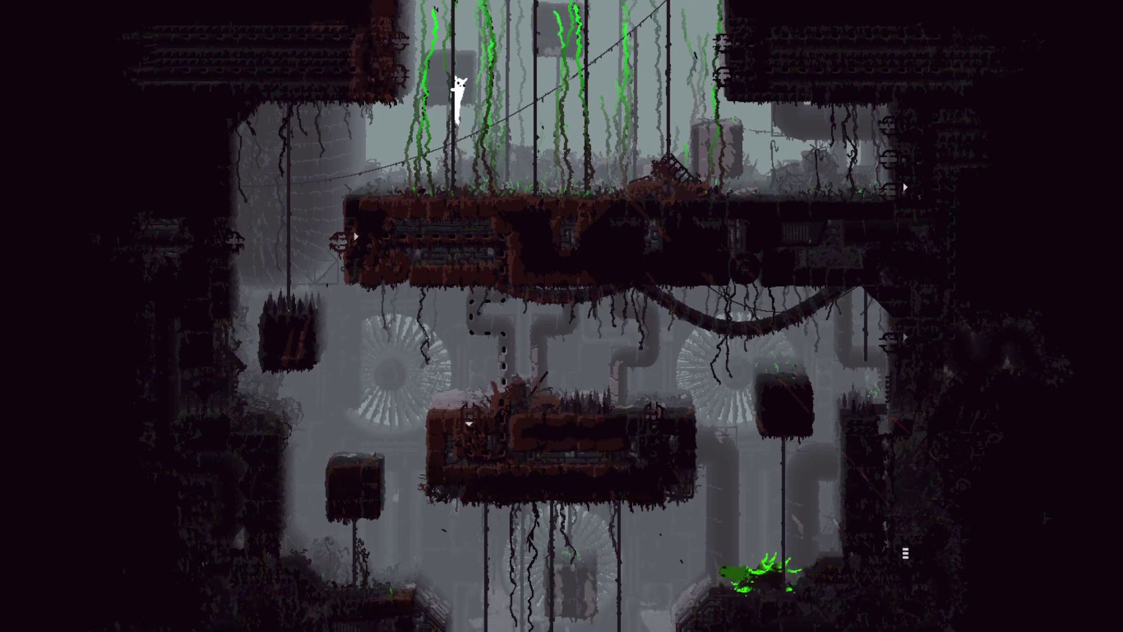
key("Left")
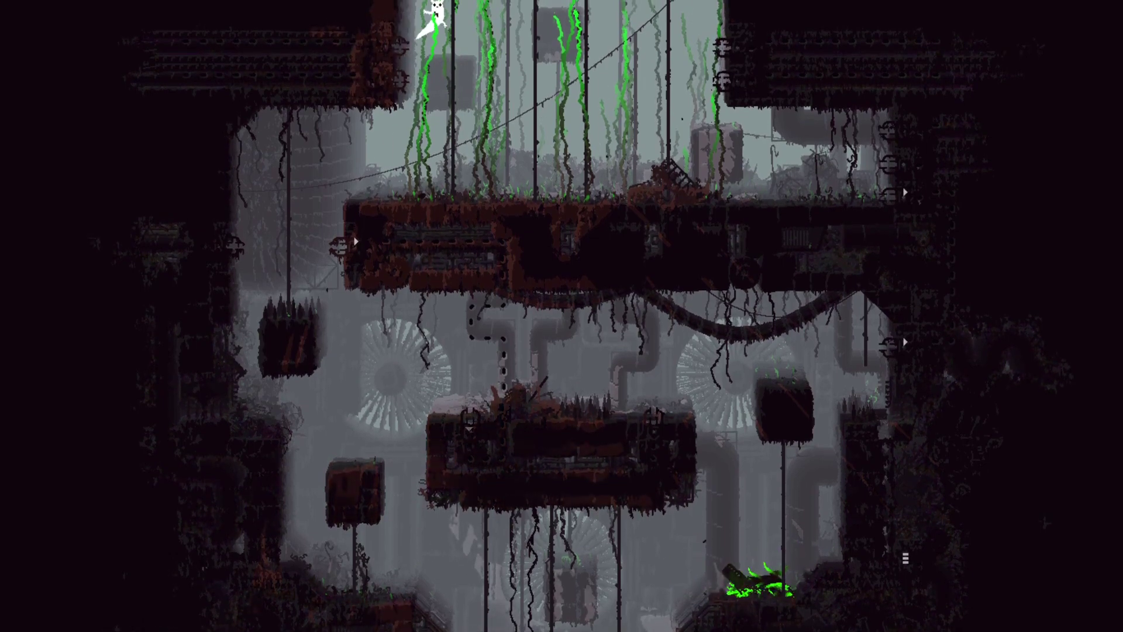
key("Right")
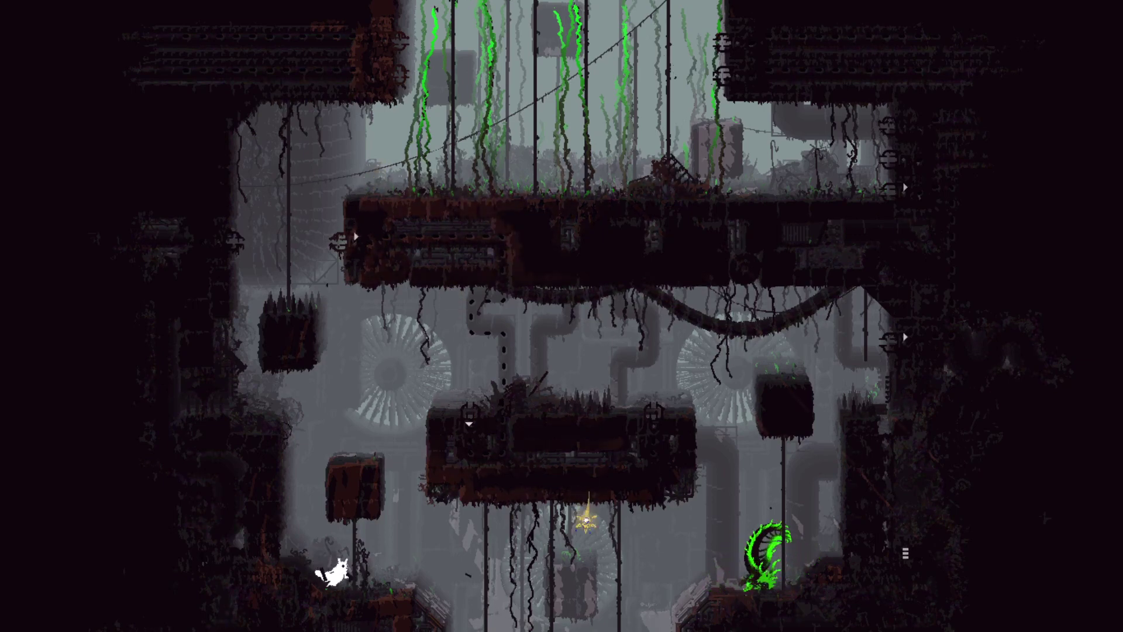
key("Right")
key("Right")
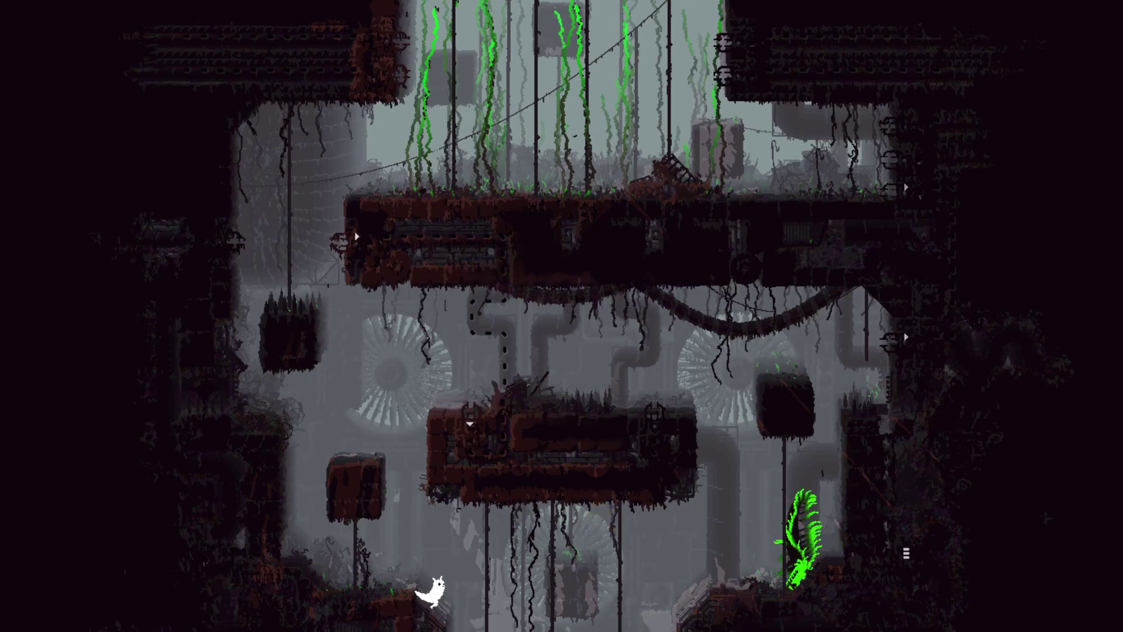
key("Right")
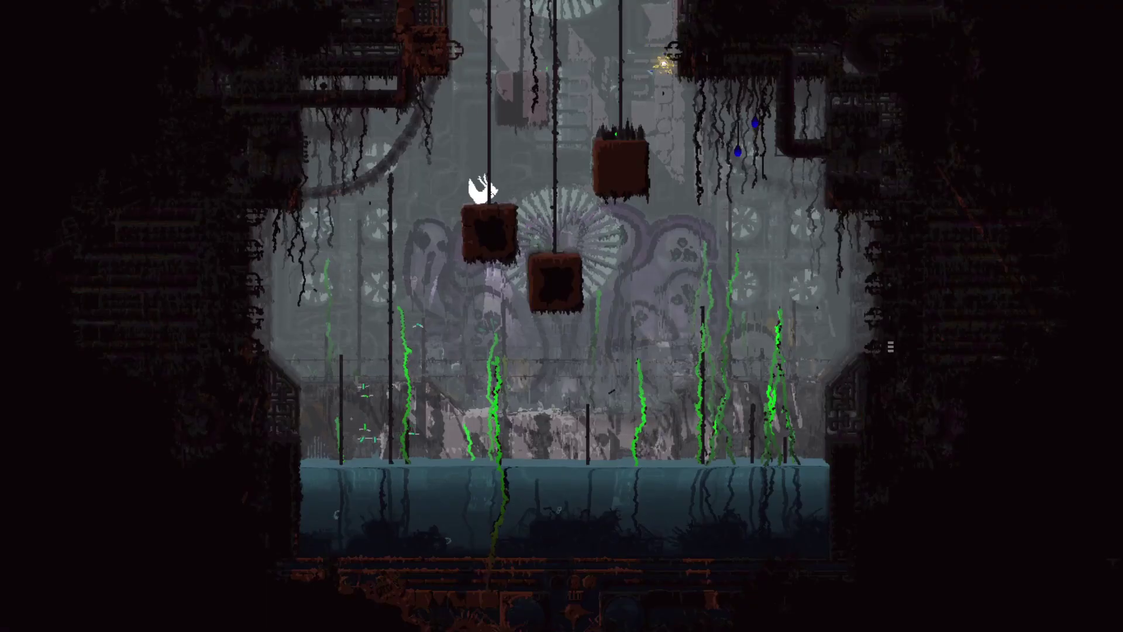
Climb the pole and leap right onto the hanging block beside the right wall.
key("Up")
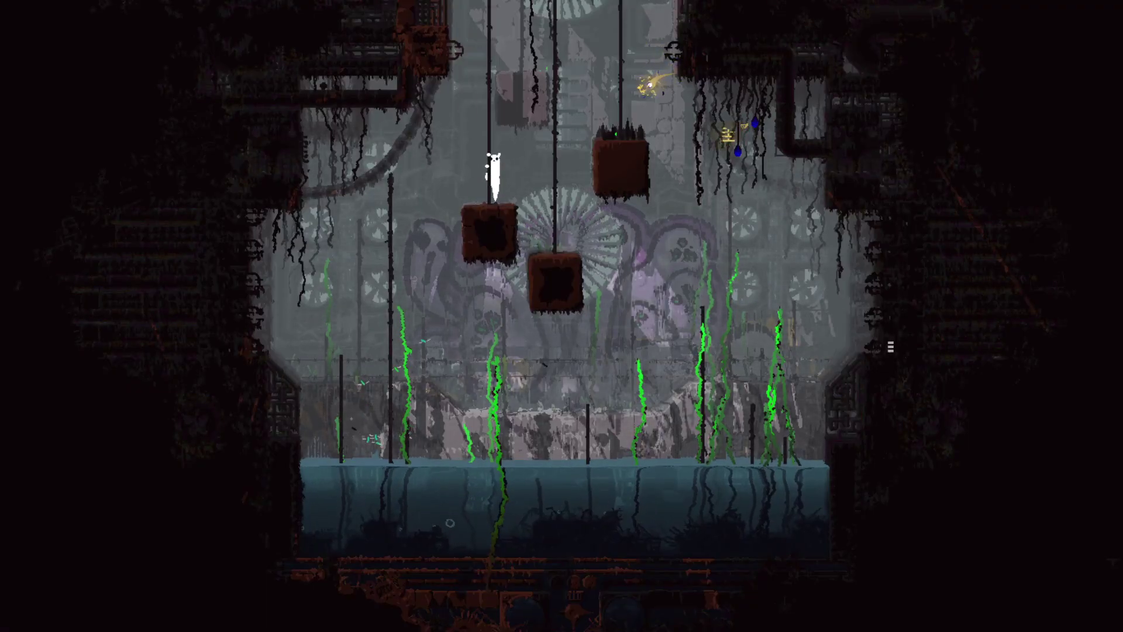
key("Right")
key("z")
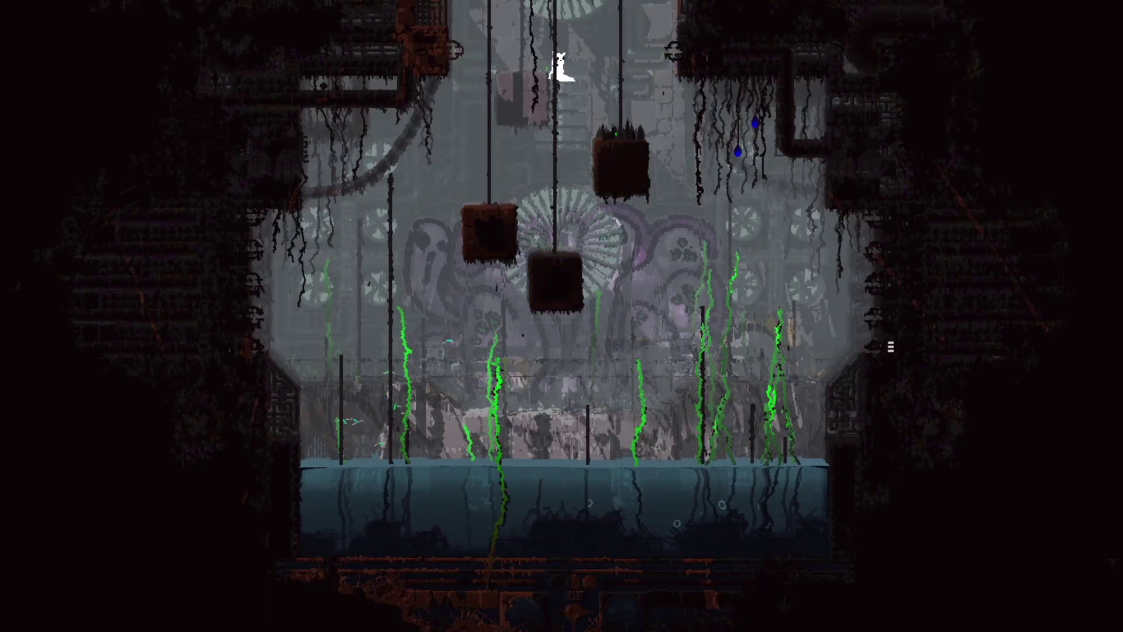
key("Down")
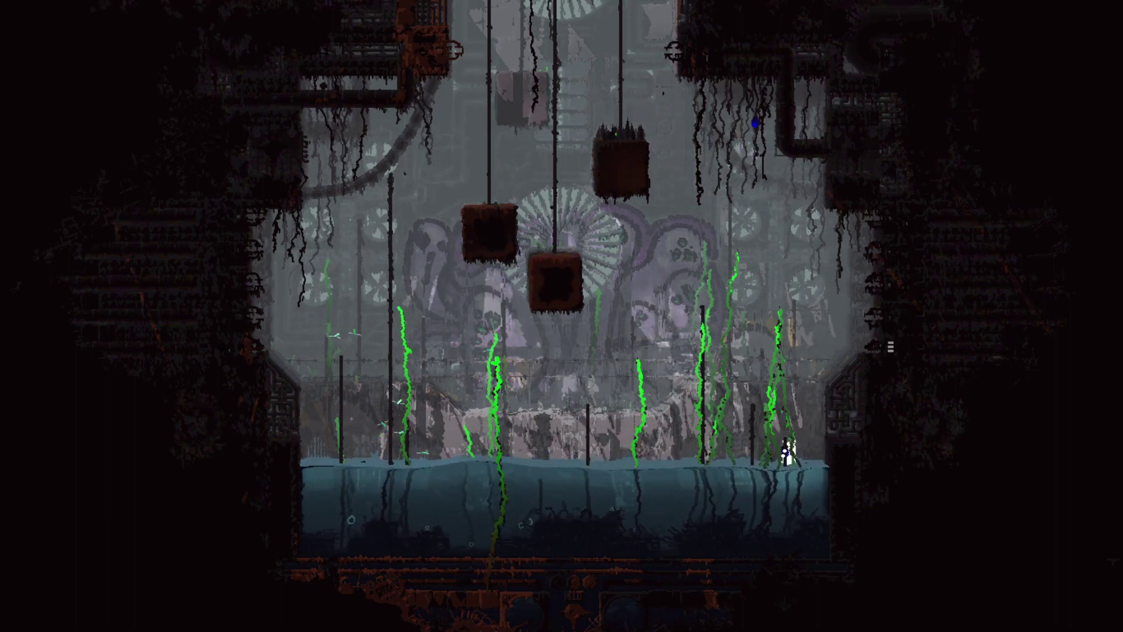
key("Right")
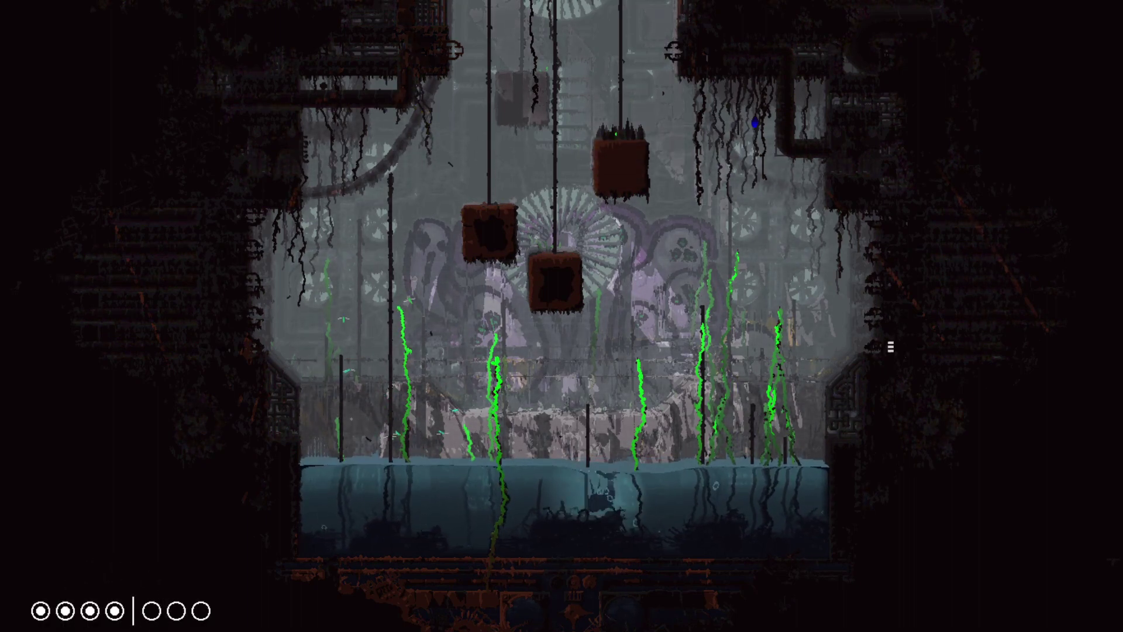
Climb out of the water and up the vertical pole.
key("Left")
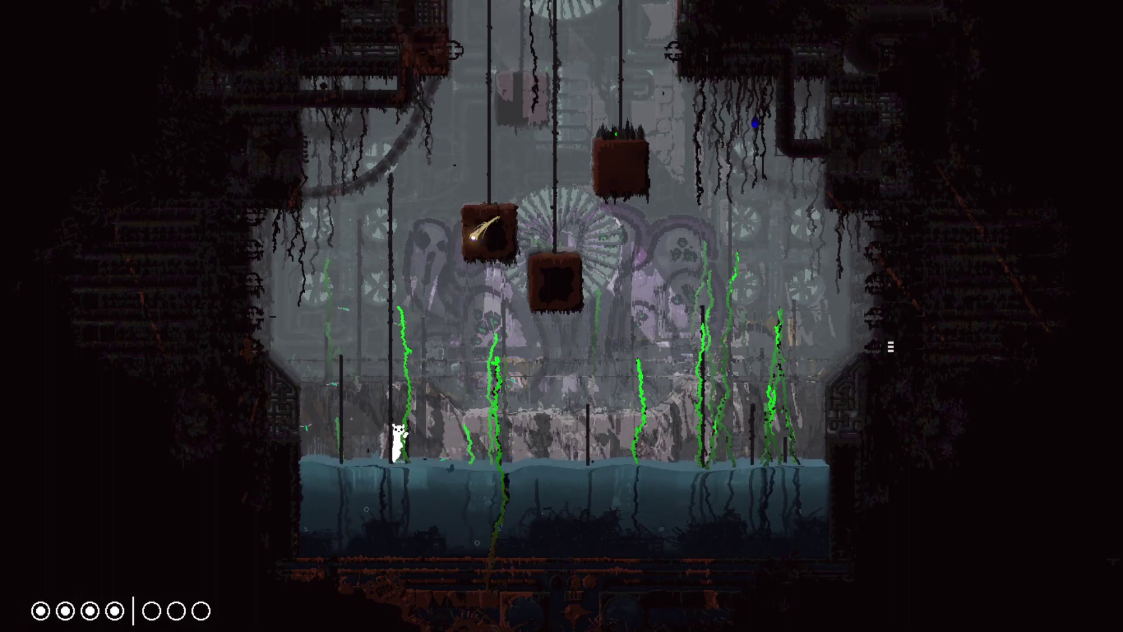
key("Up")
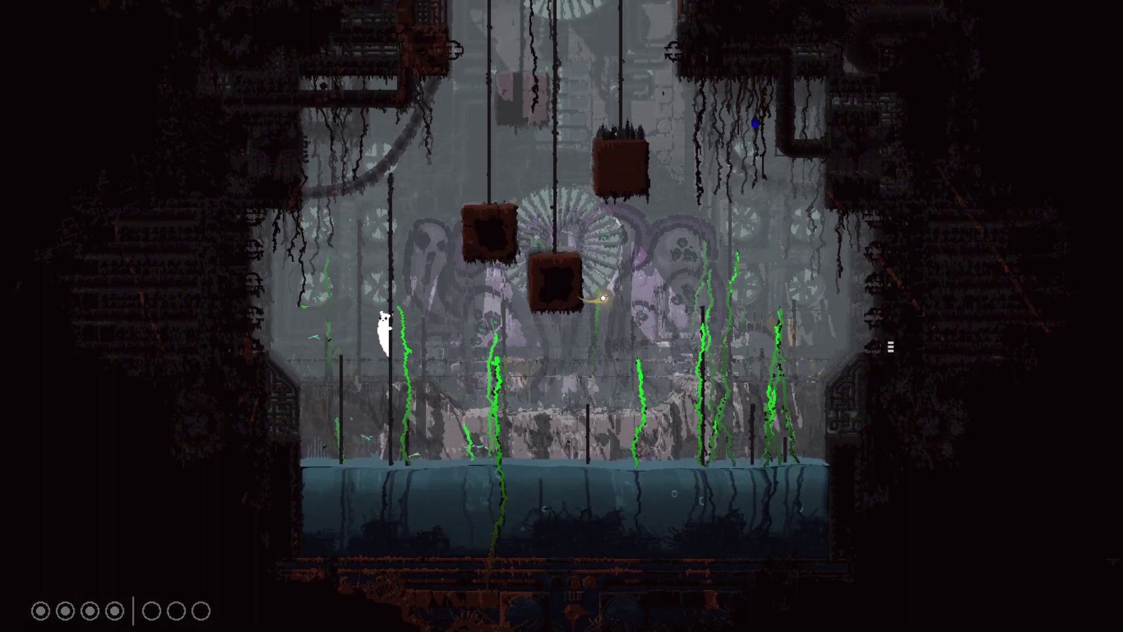
key("Up")
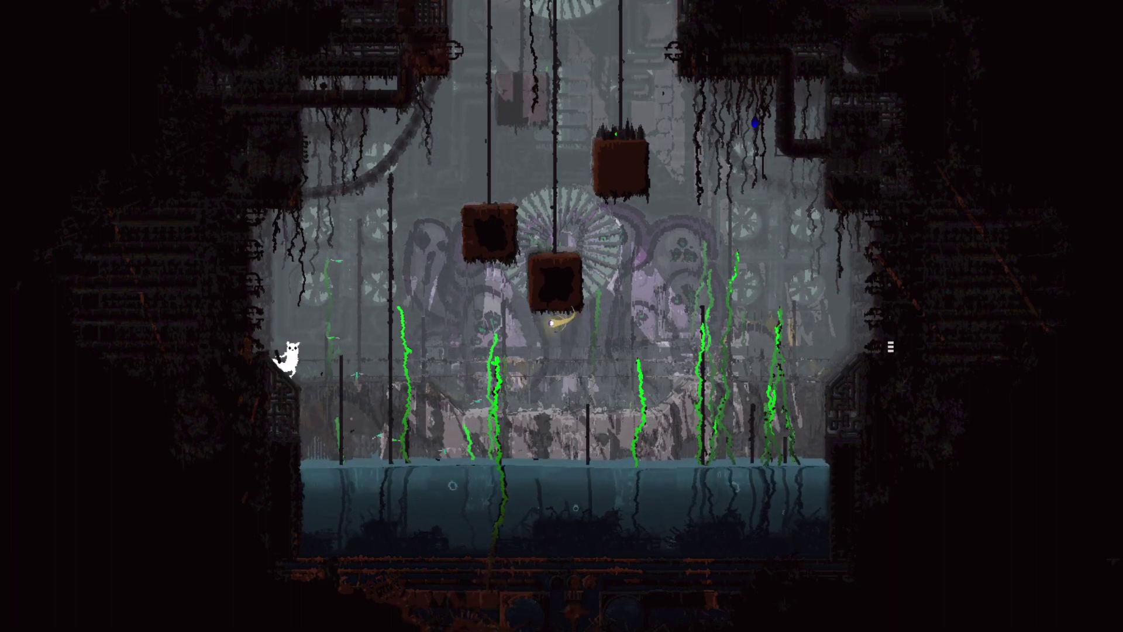
key("Up")
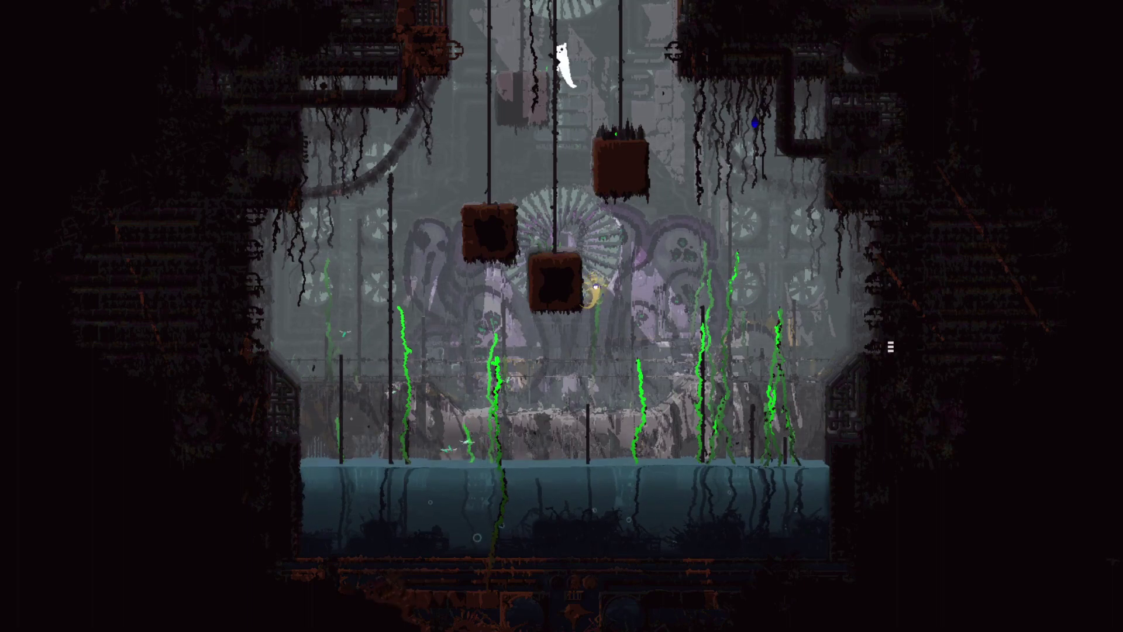
Drop into the water, swim left, leap out and climb the left pole.
key("Right")
key("Left")
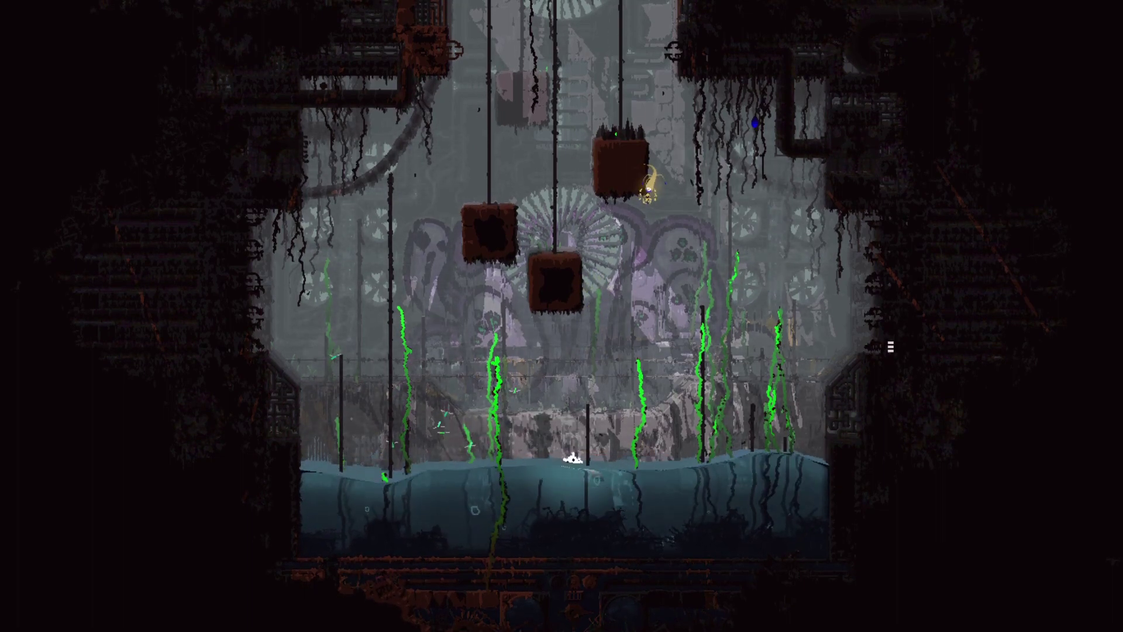
key("Left")
key("Left")
key("z")
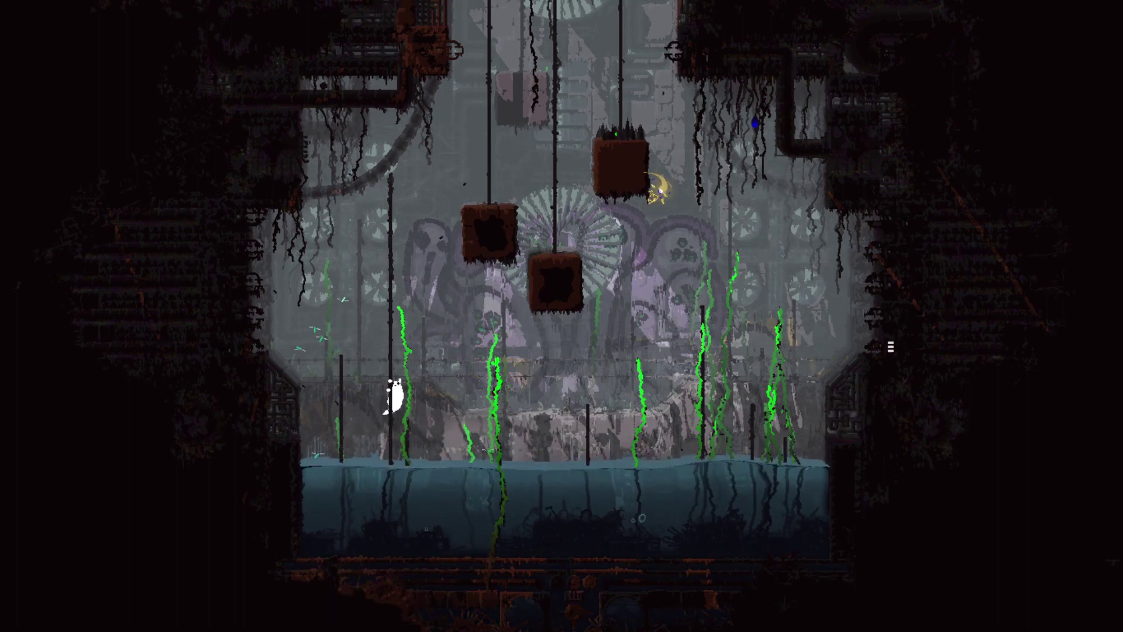
key("Up")
key("Up")
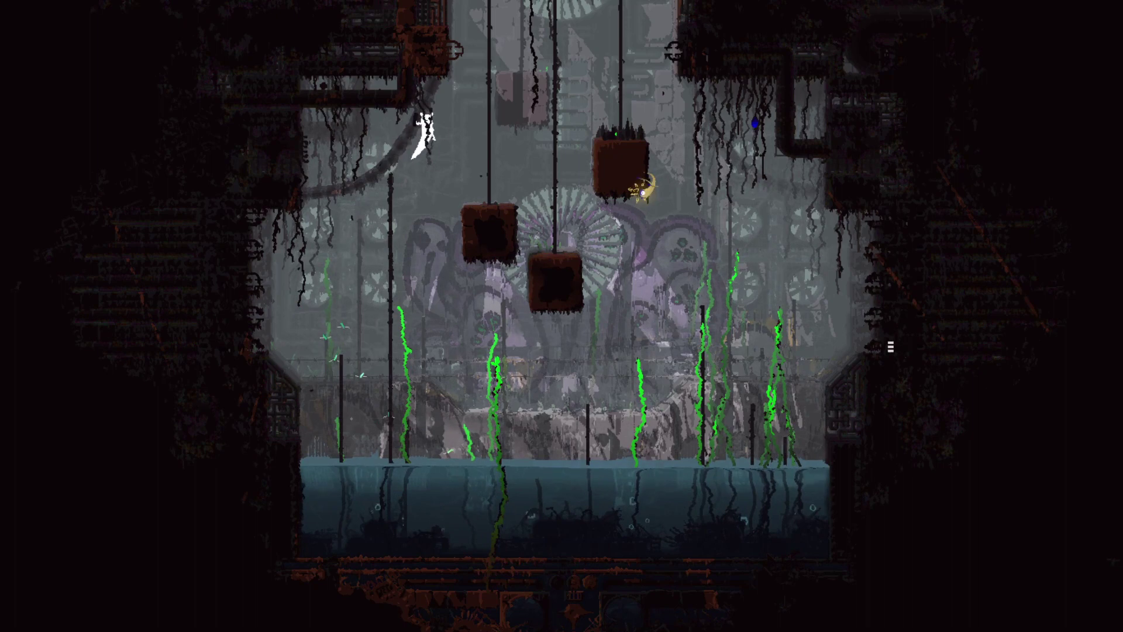
Swing across the poles and right hanging block, then leap to the wall pipe.
key("Right")
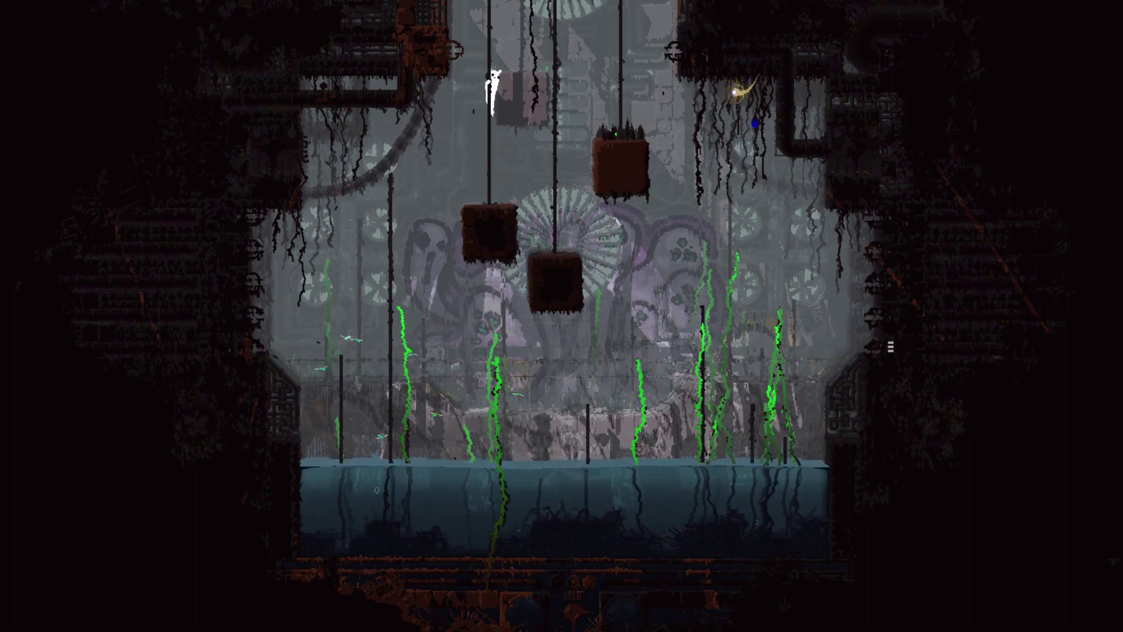
key("Right")
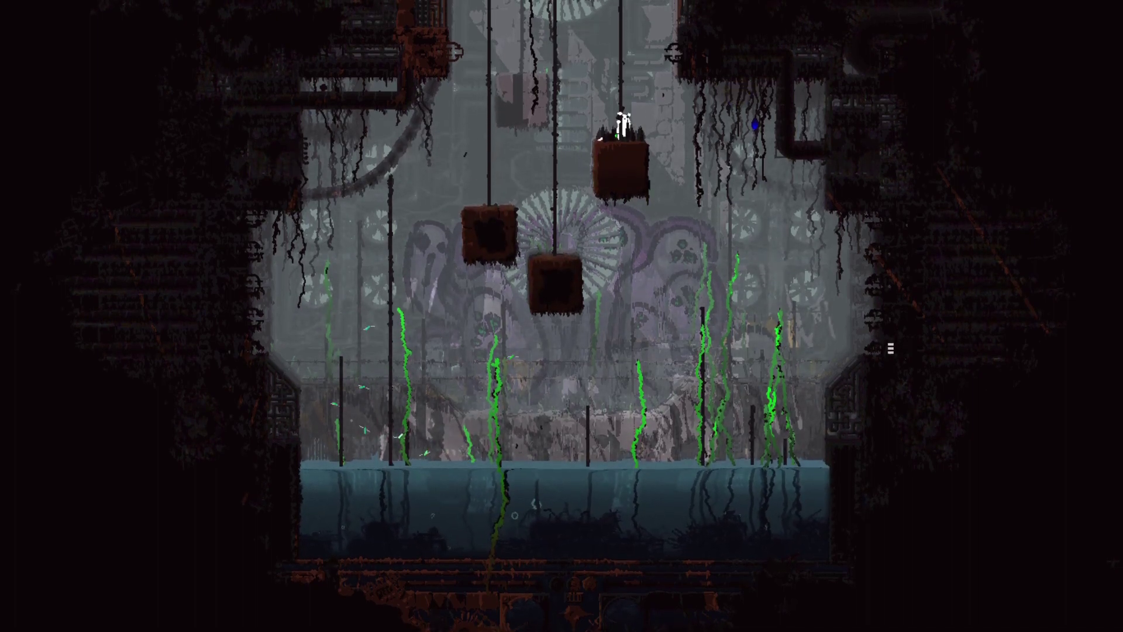
key("Right")
key("z")
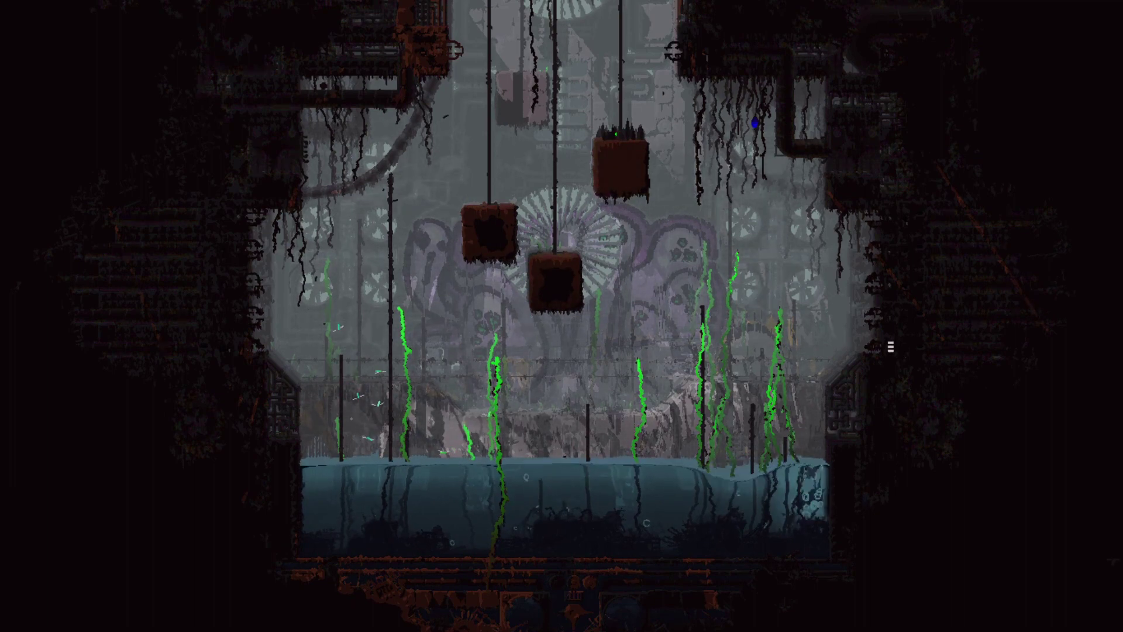
key("Up")
key("z")
key("Right")
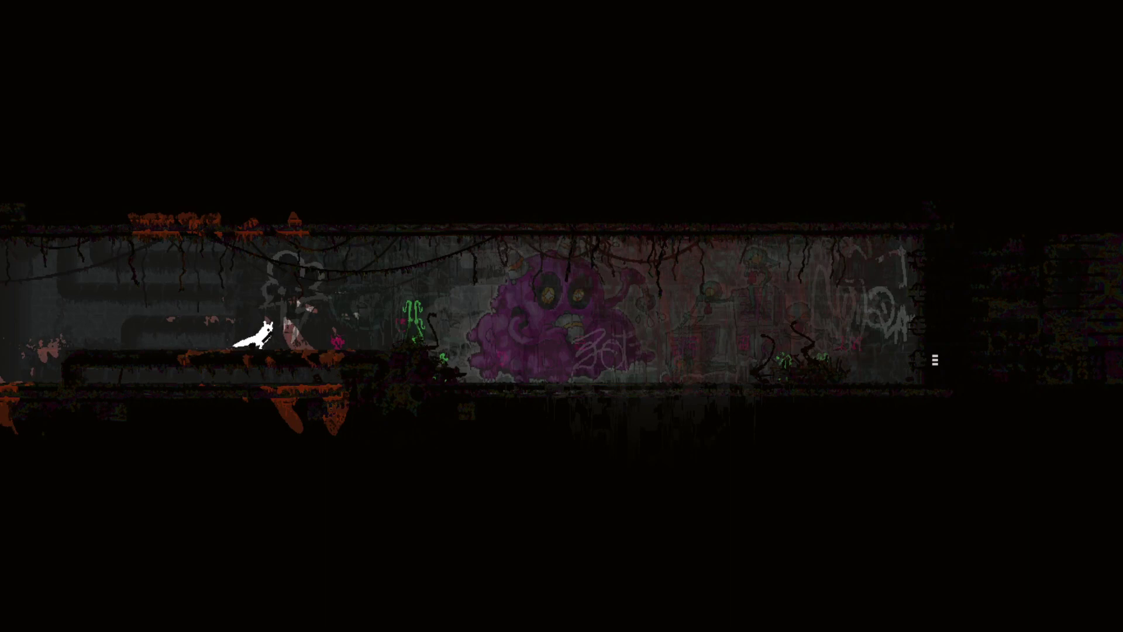
key("Right")
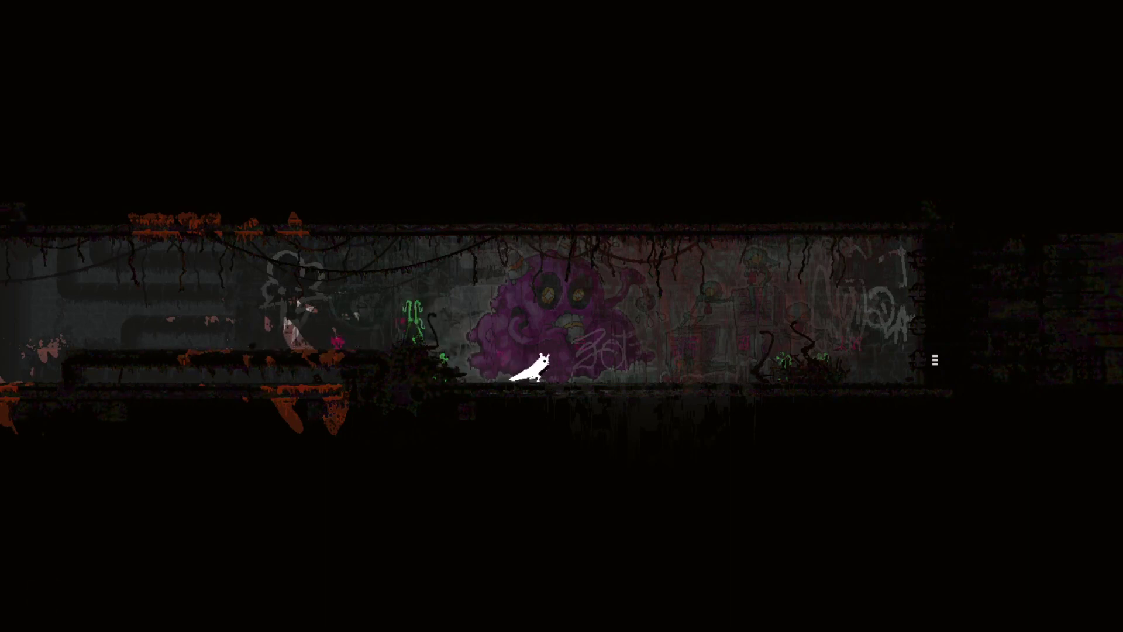
Walk right through the graffiti corridor to the pipe entrance.
key("Right")
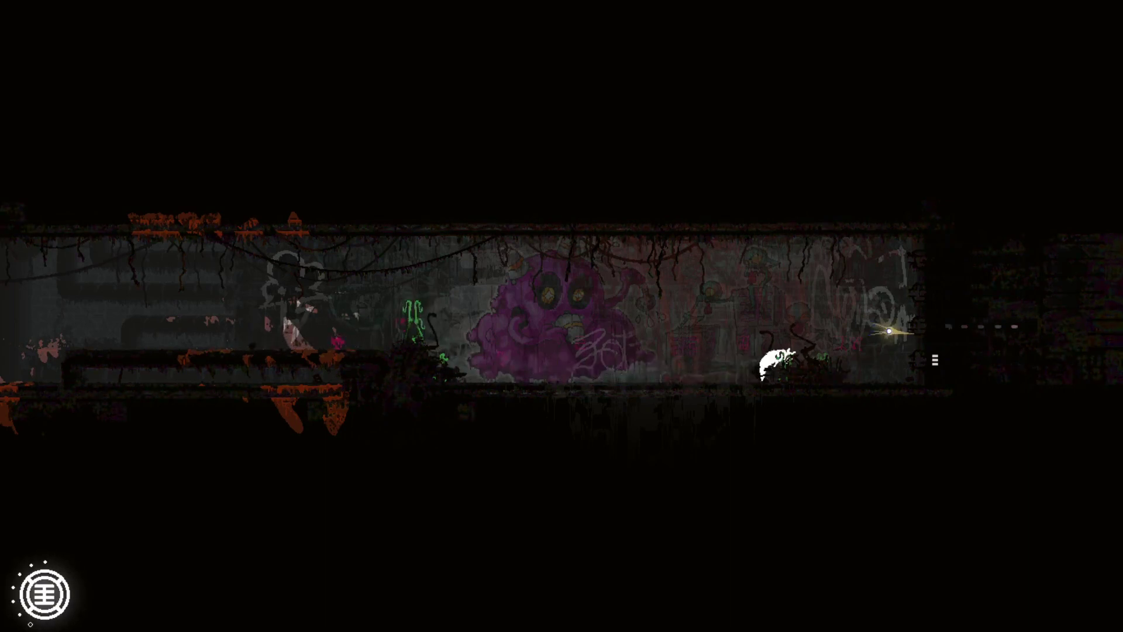
key("Right")
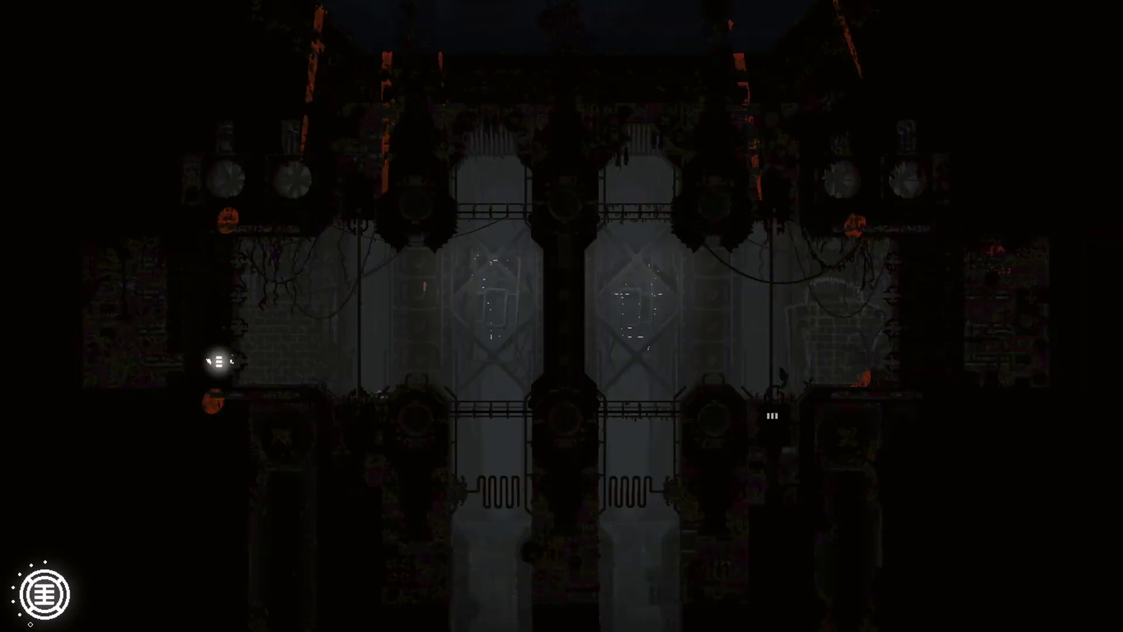
Crawl through the pipe, climb the pole and leap onto the bridge.
key("Right")
key("Right")
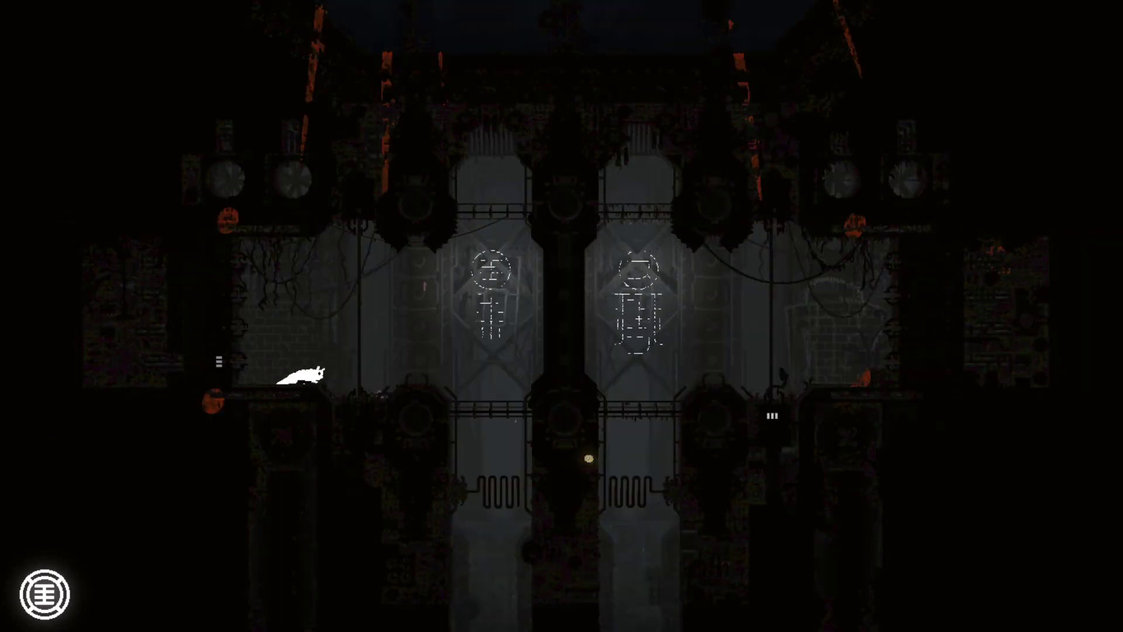
key("Right")
key("Up")
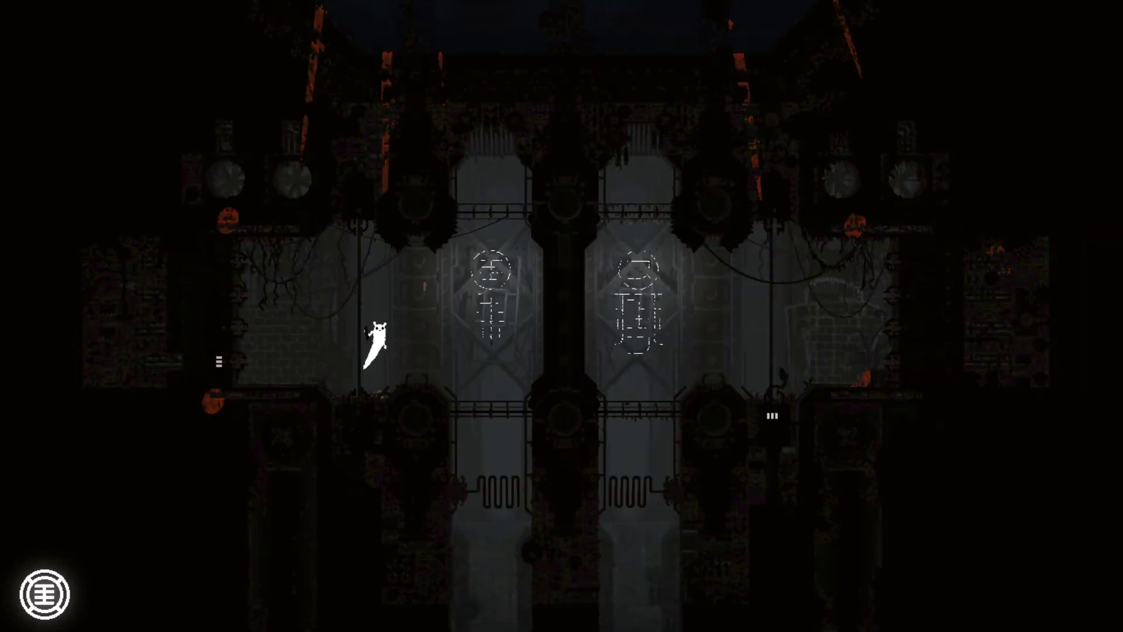
key("z")
key("Right")
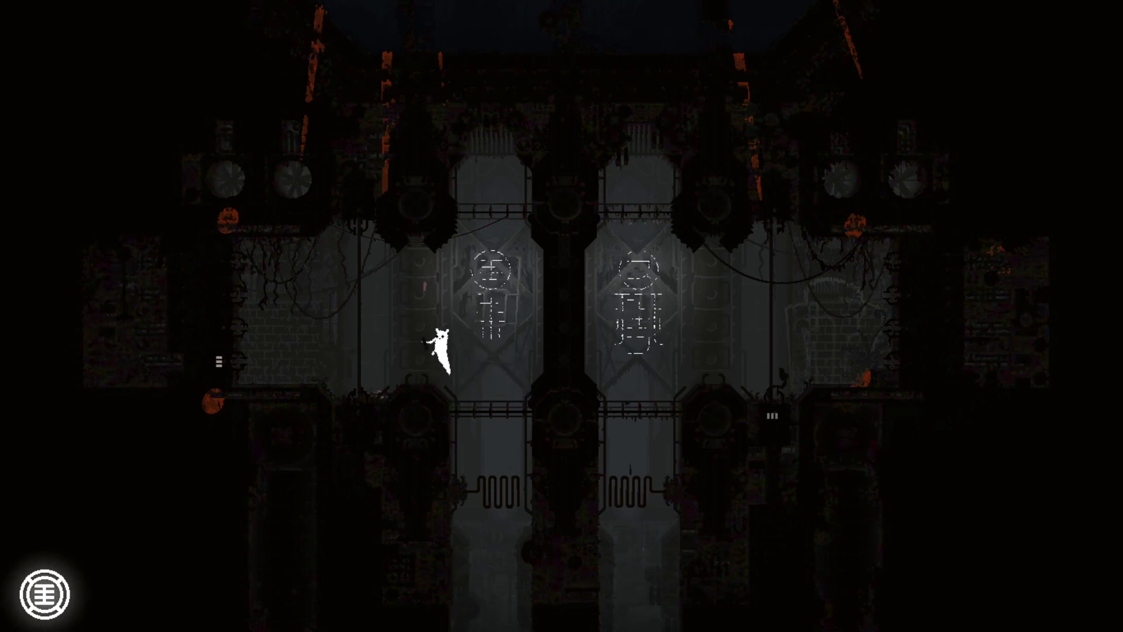
key("Down")
Cross the bridge to the central pillar and settle on the walkway beside it.
key("Right")
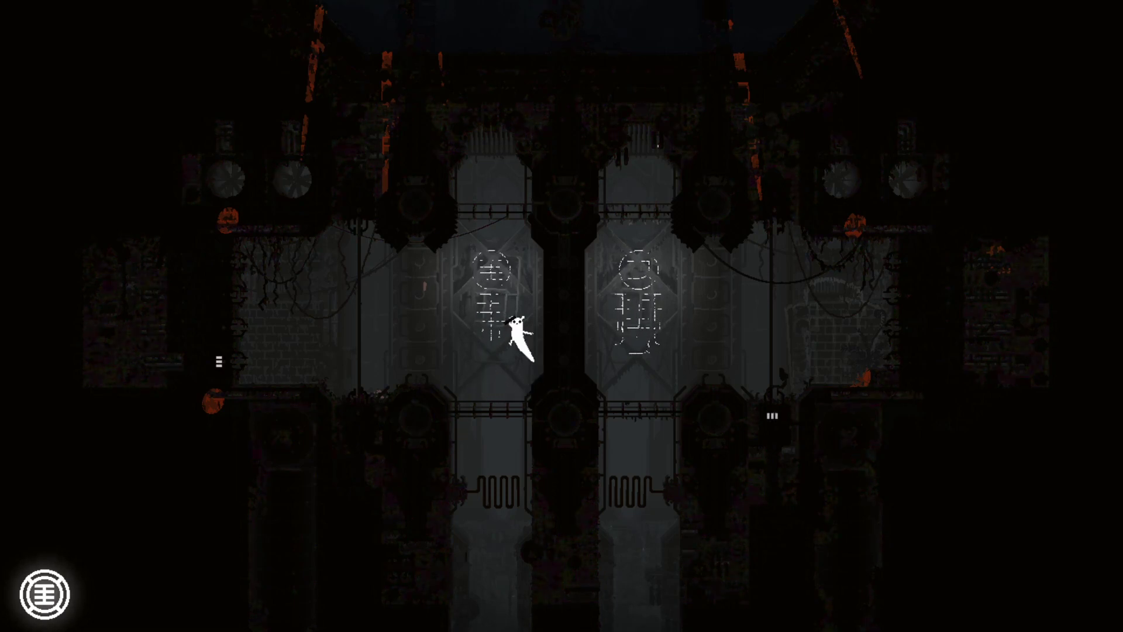
key("z")
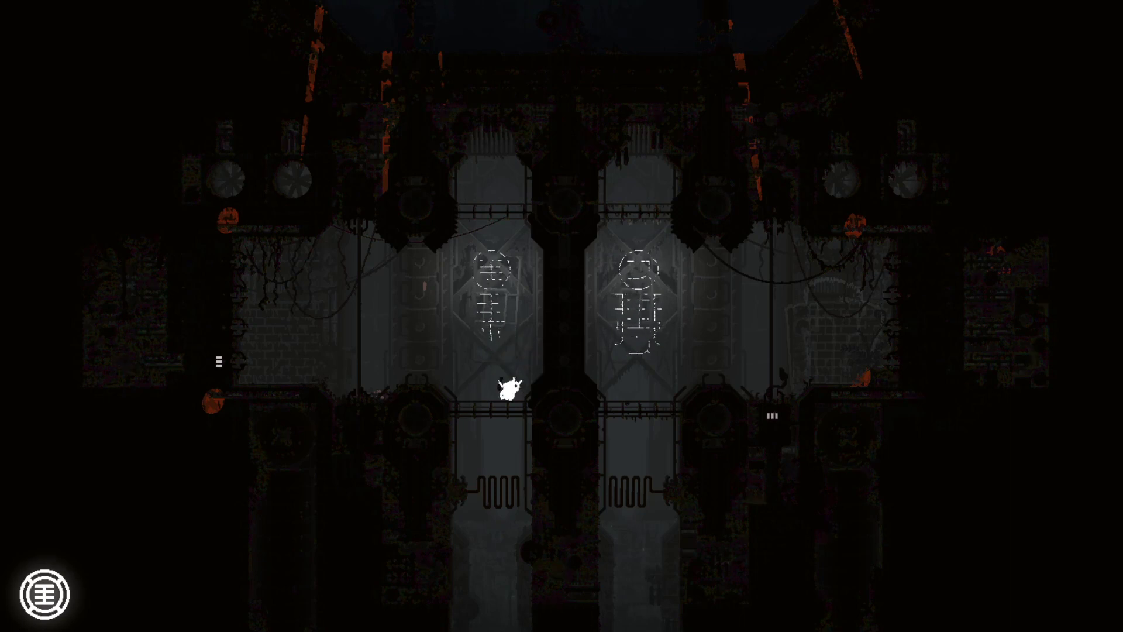
key("Left")
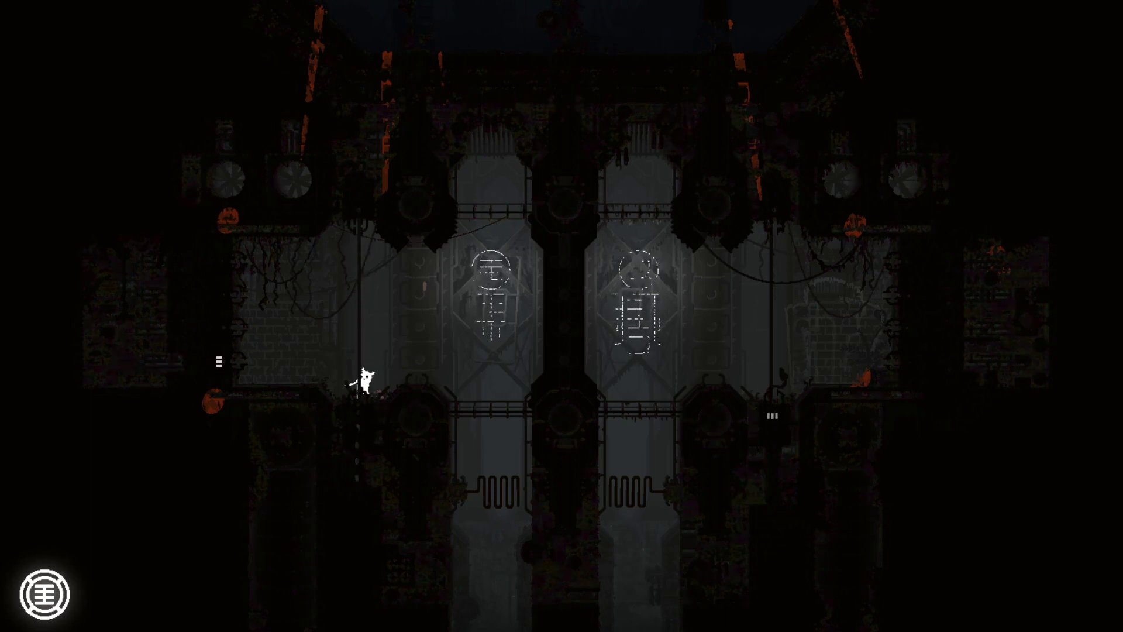
key("Right")
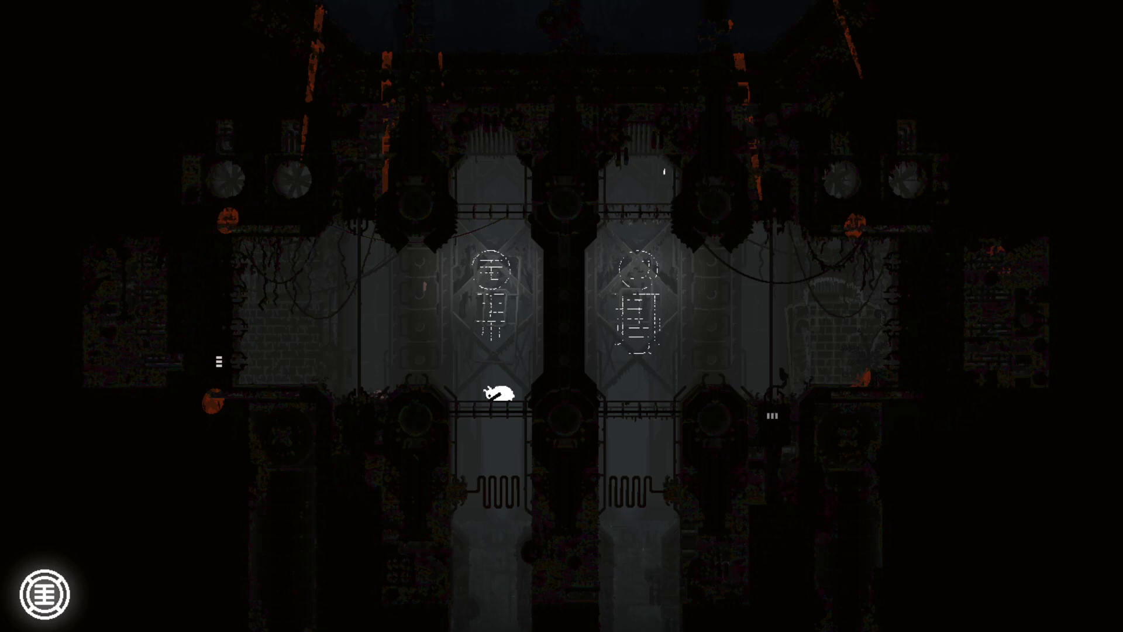
key("z")
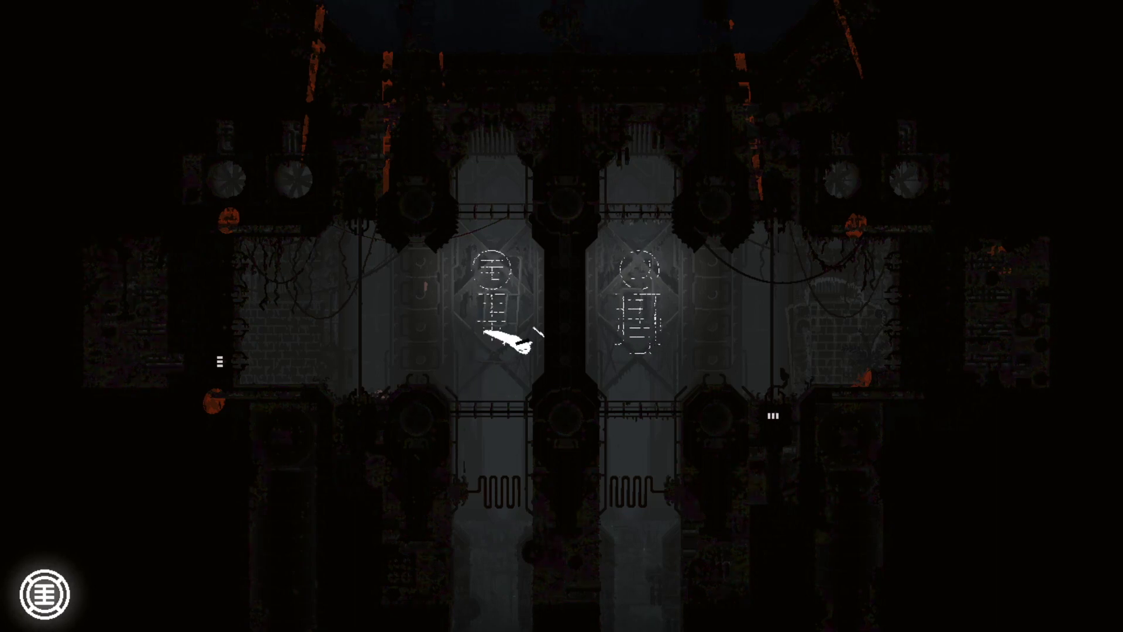
key("z")
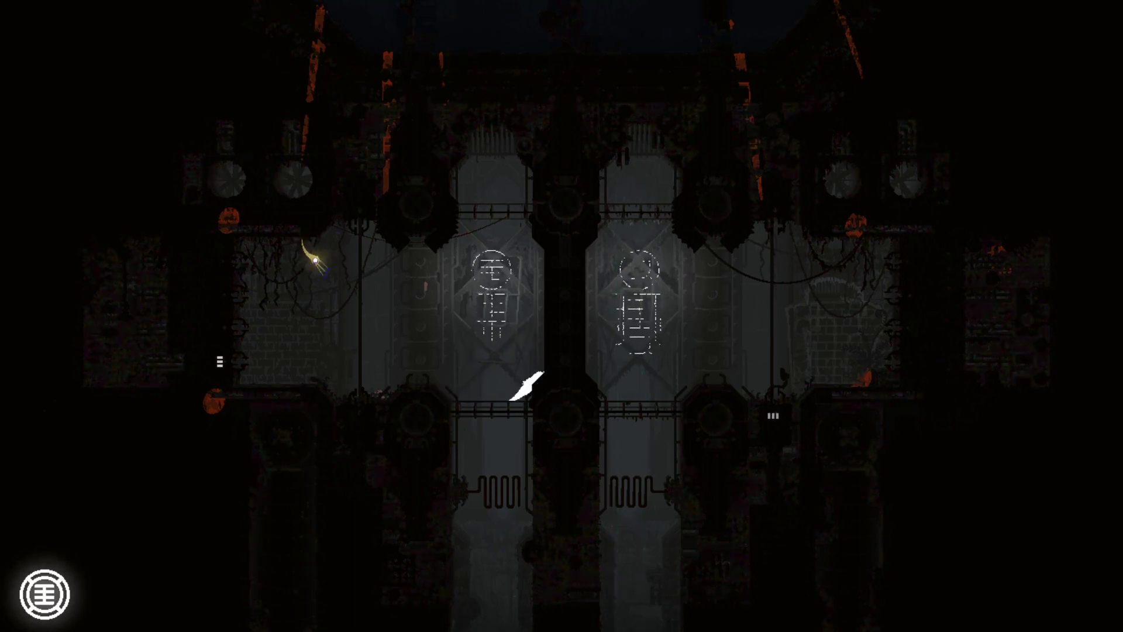
key("Left")
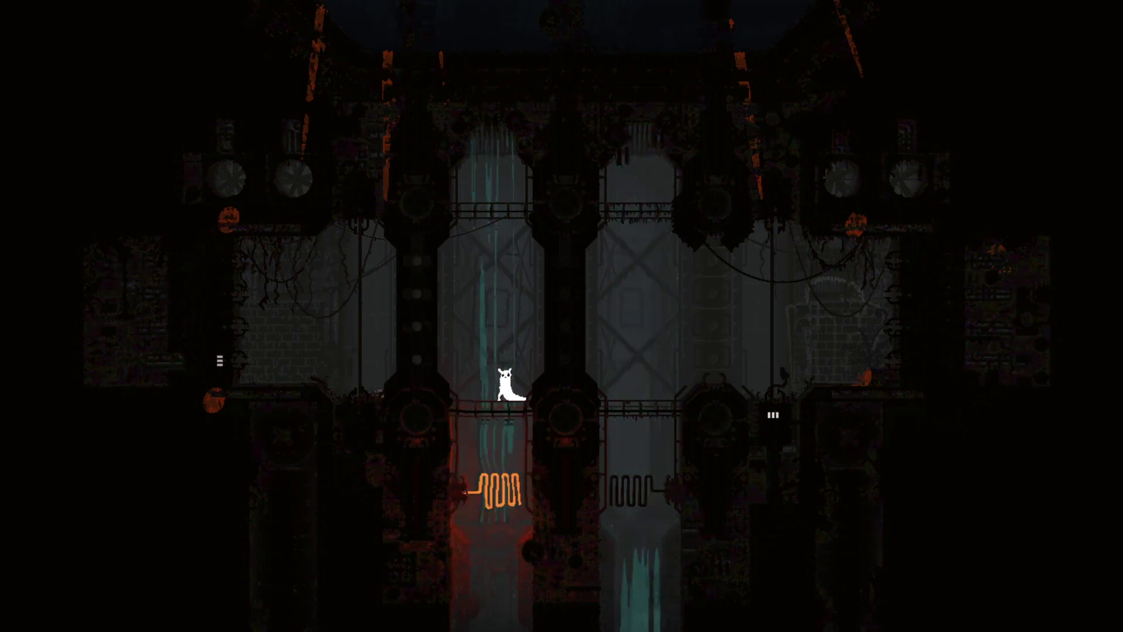
Wait at the pillar edge, crouch-jump right along the pillar tops, then crawl into the ledge pipe.
key("Right")
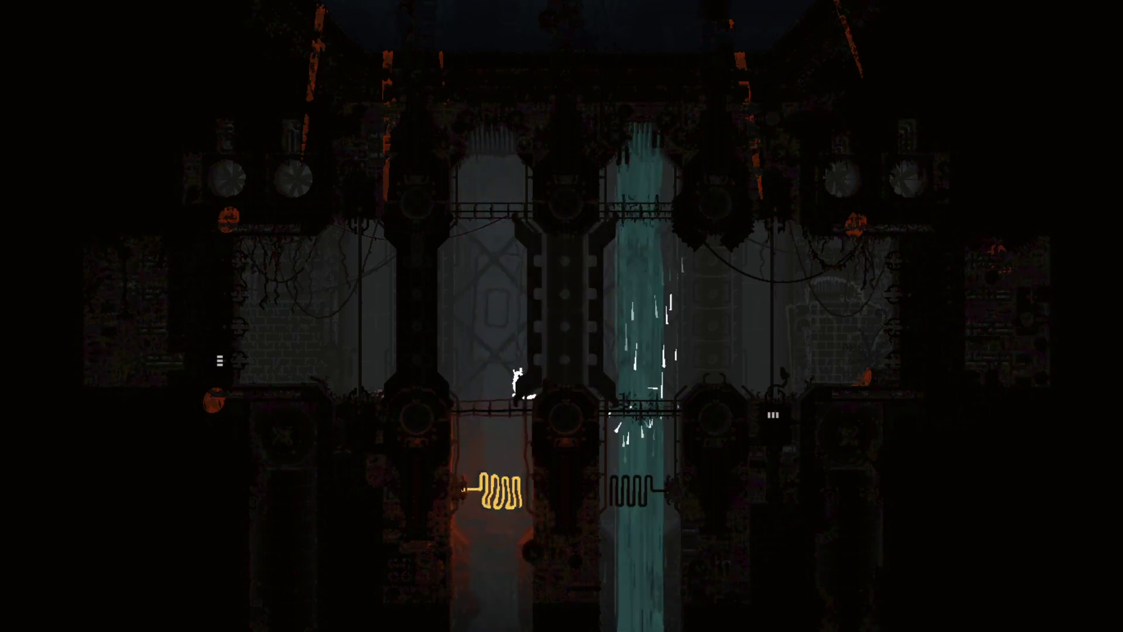
key("Right")
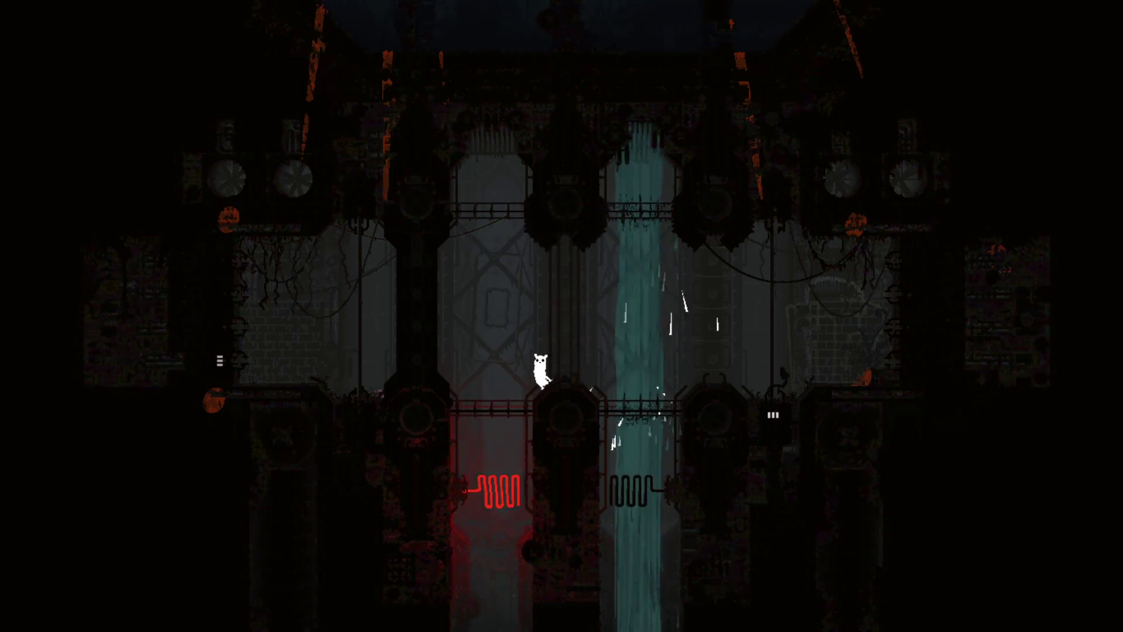
key("Right")
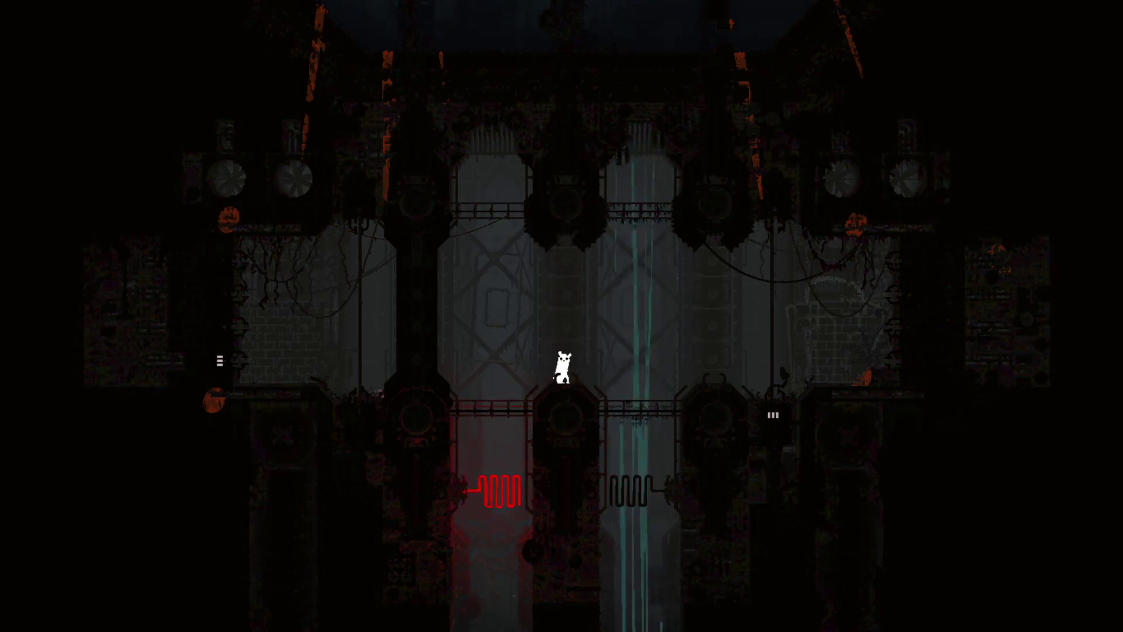
key("Down")
key("Right")
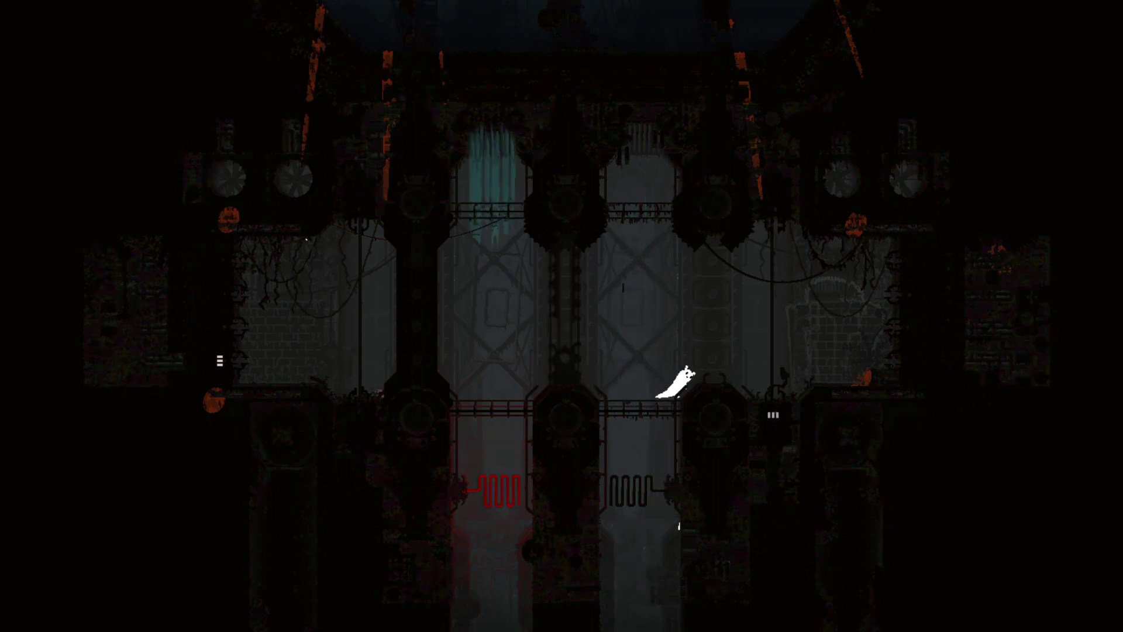
key("Right")
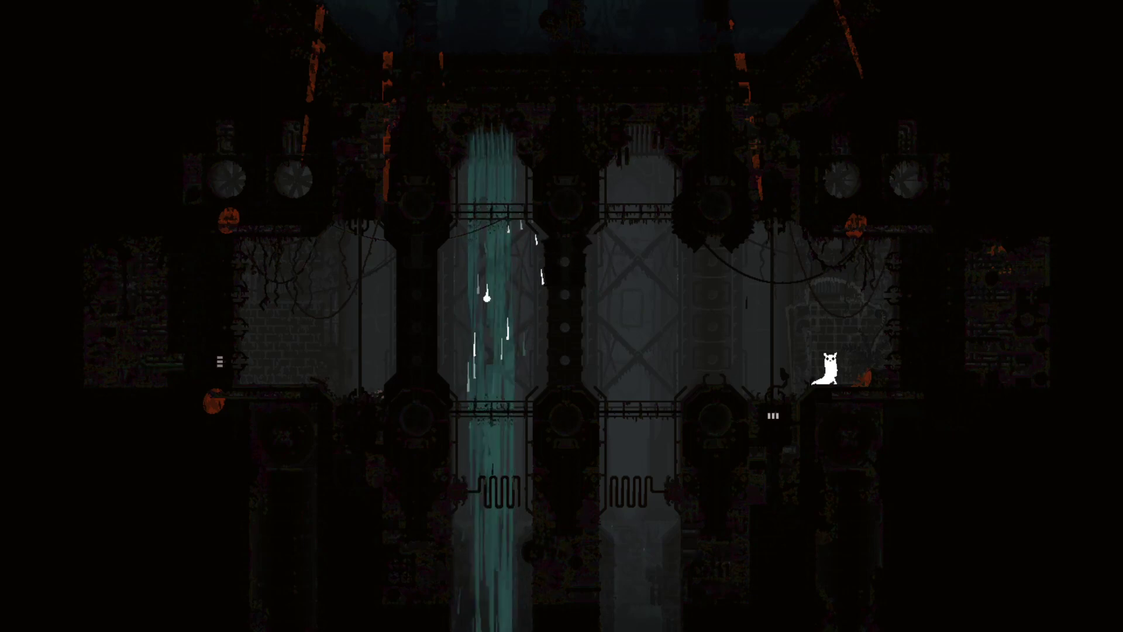
key("Right")
key("Left")
key("Down")
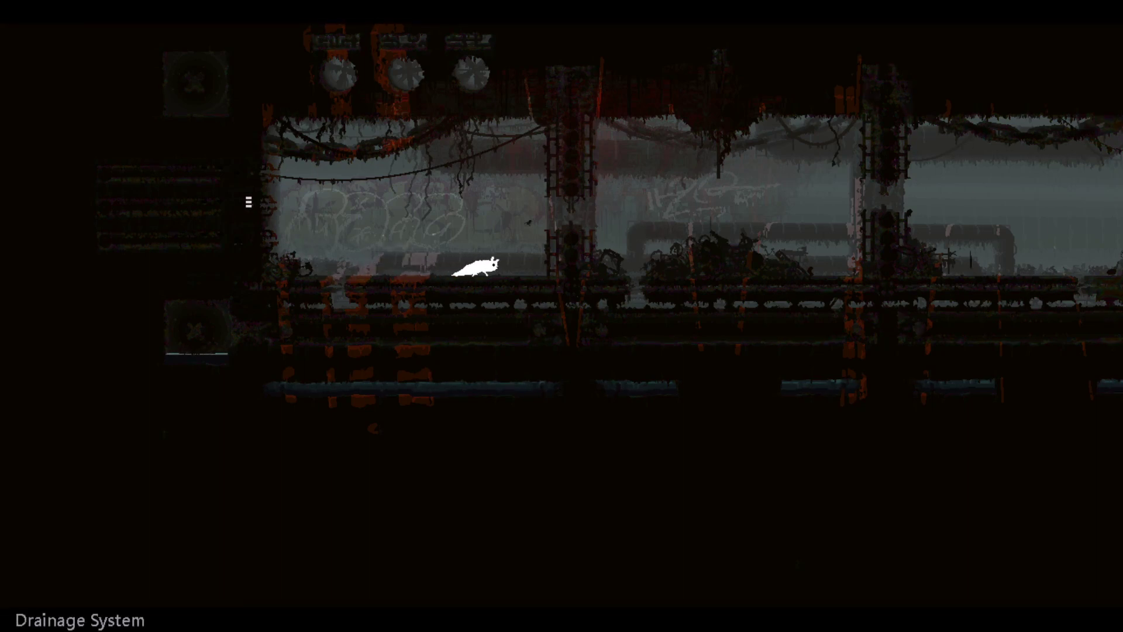
Stand at the pole, leap right, then return and face left on the pipe.
key("Up")
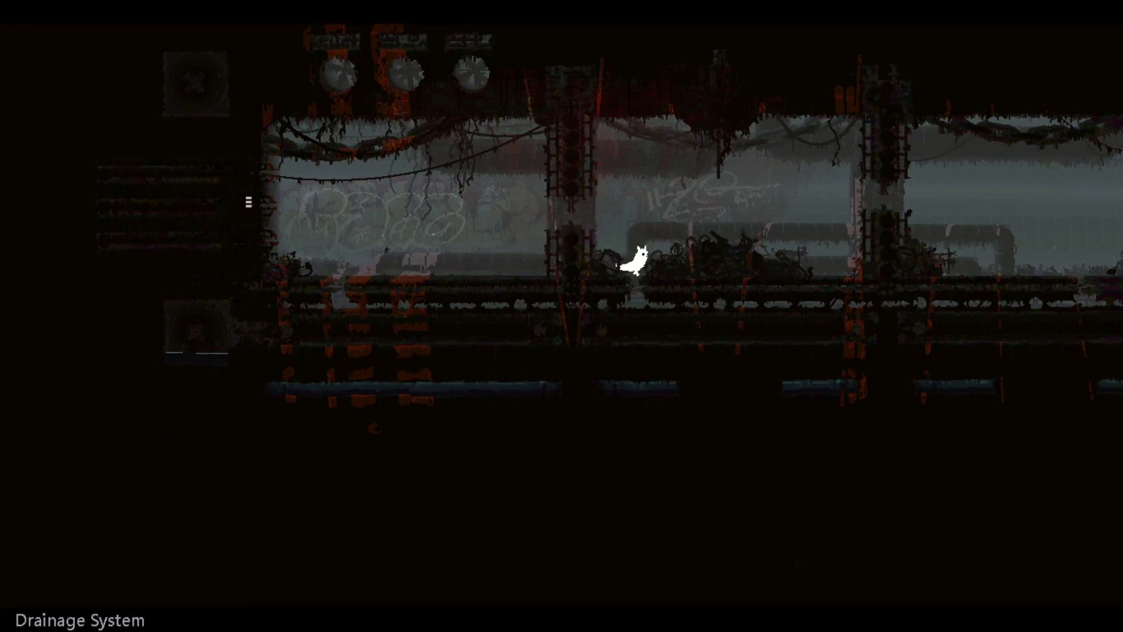
key("space")
key("Right")
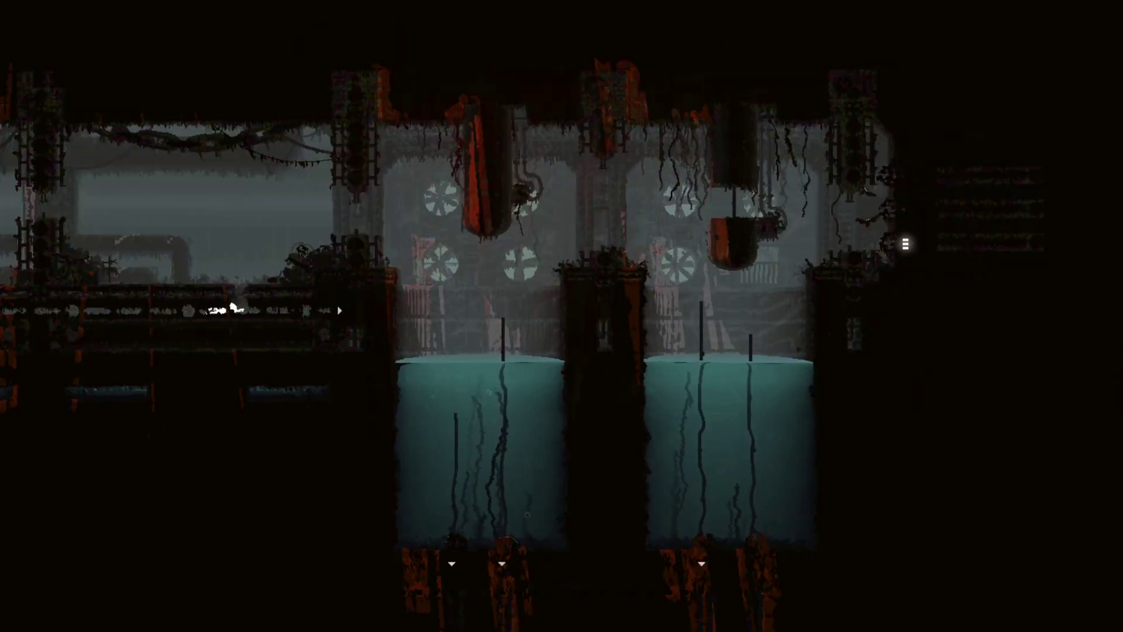
key("Left")
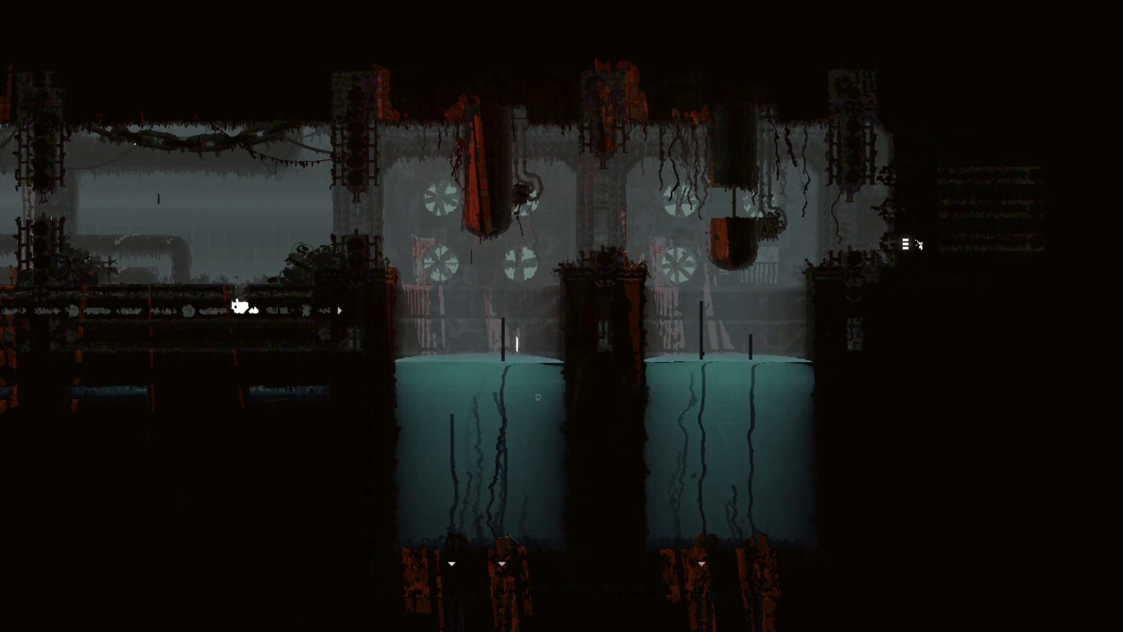
Leap onto the right ledge, grab the pole and jump onto the central pillar.
key("Right")
key("z")
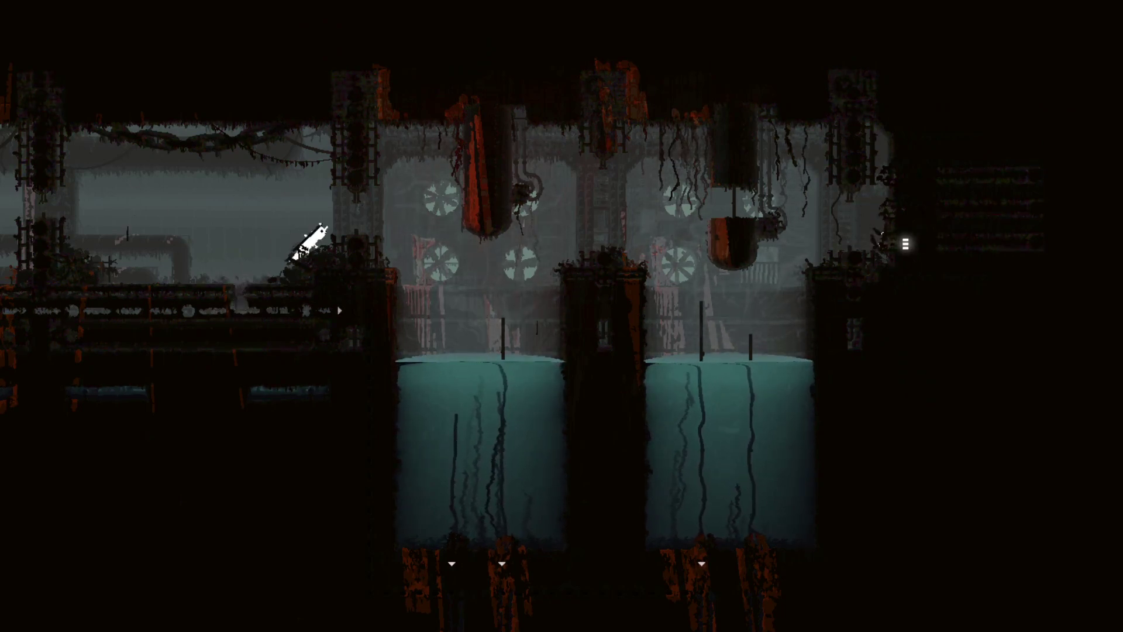
key("Right")
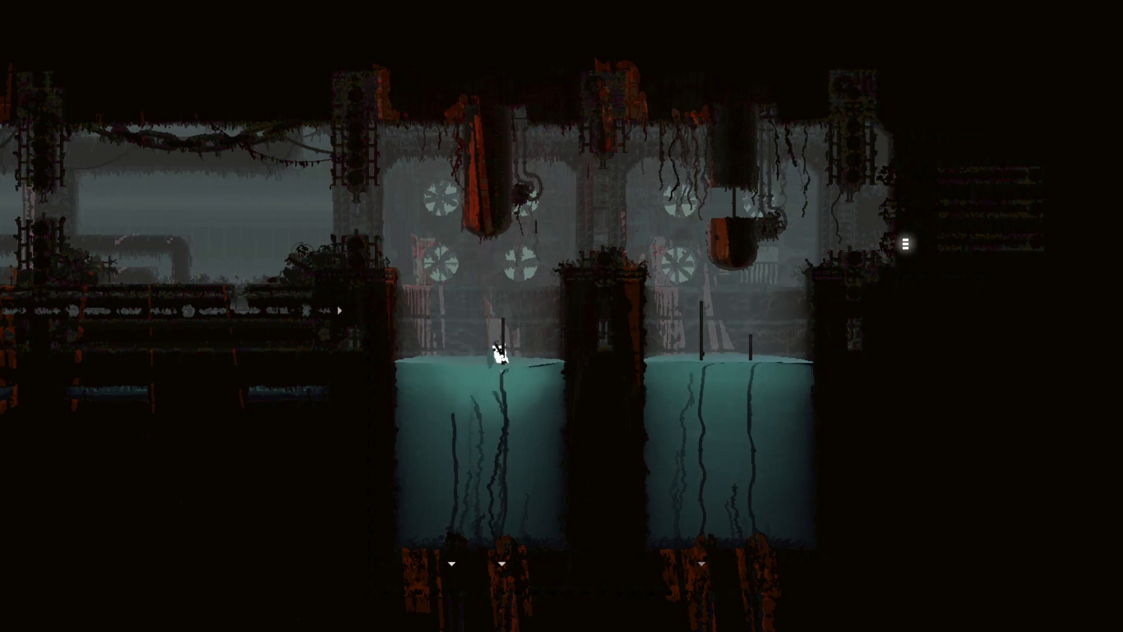
key("Up")
key("Up")
key("Right")
key("z")
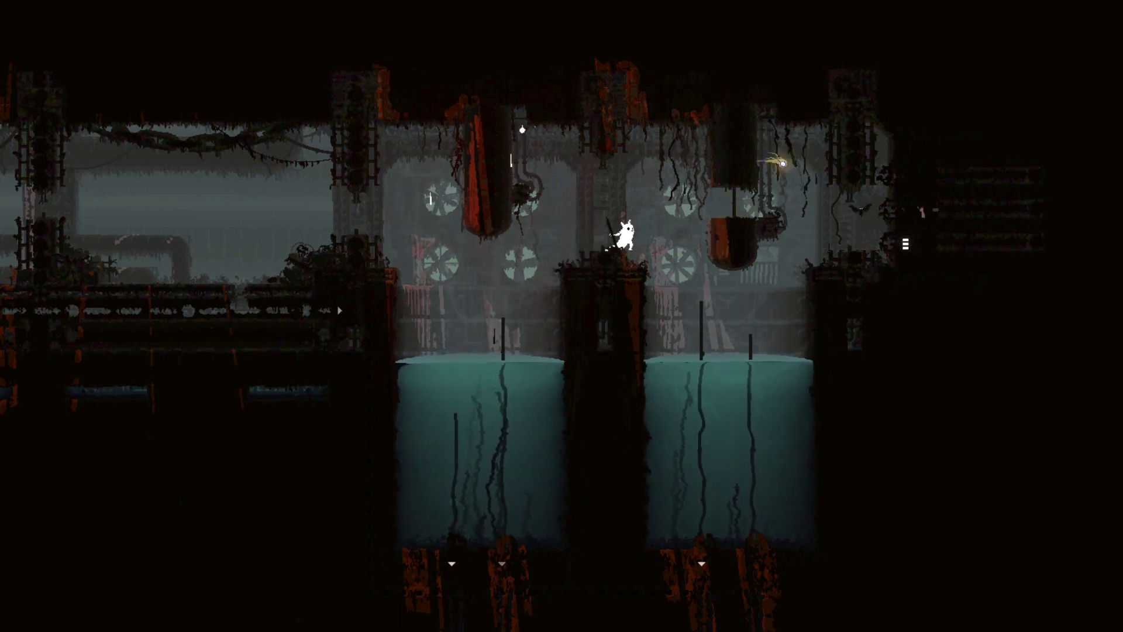
Jump via the hanging tank onto the right pillar, throw the spear left, and jump up.
key("Right")
key("z")
key("Right")
key("z")
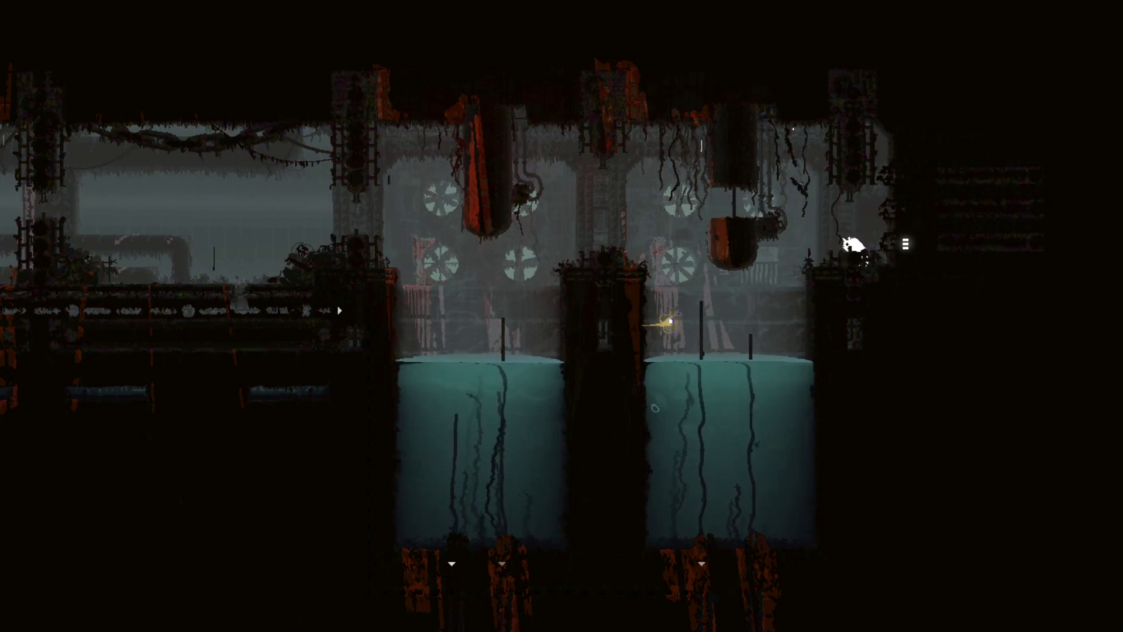
key("Left")
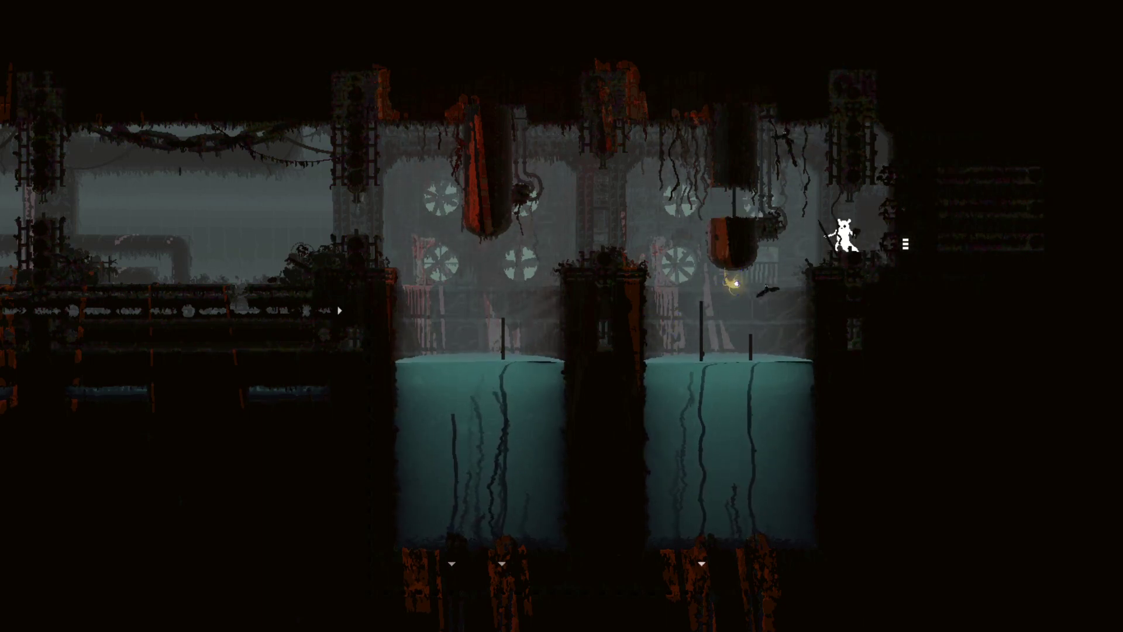
key("x")
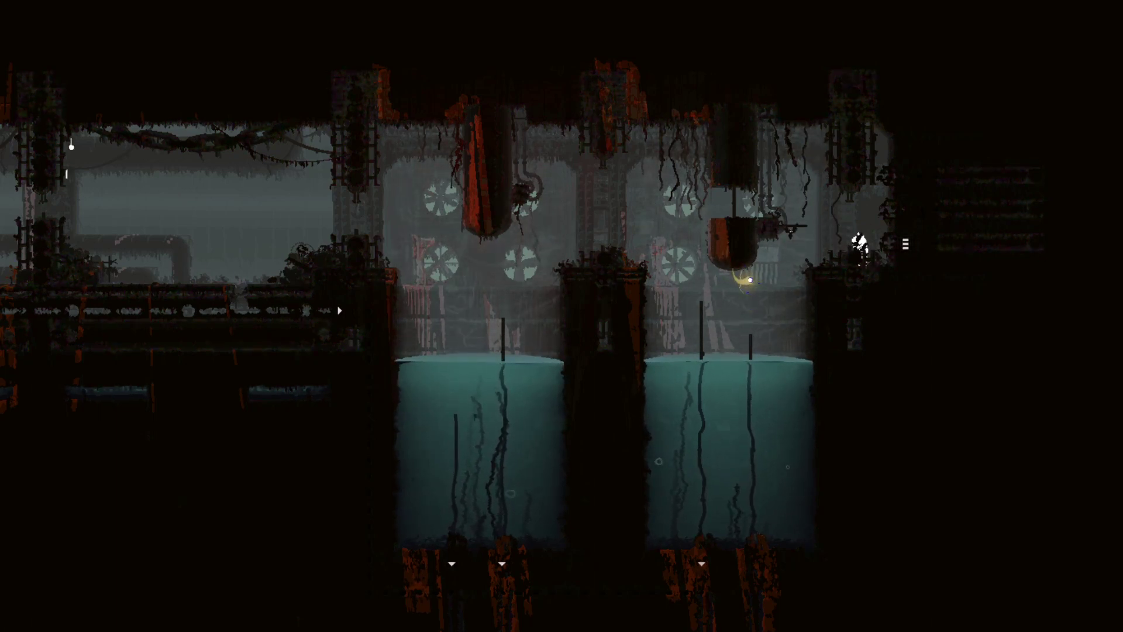
key("z")
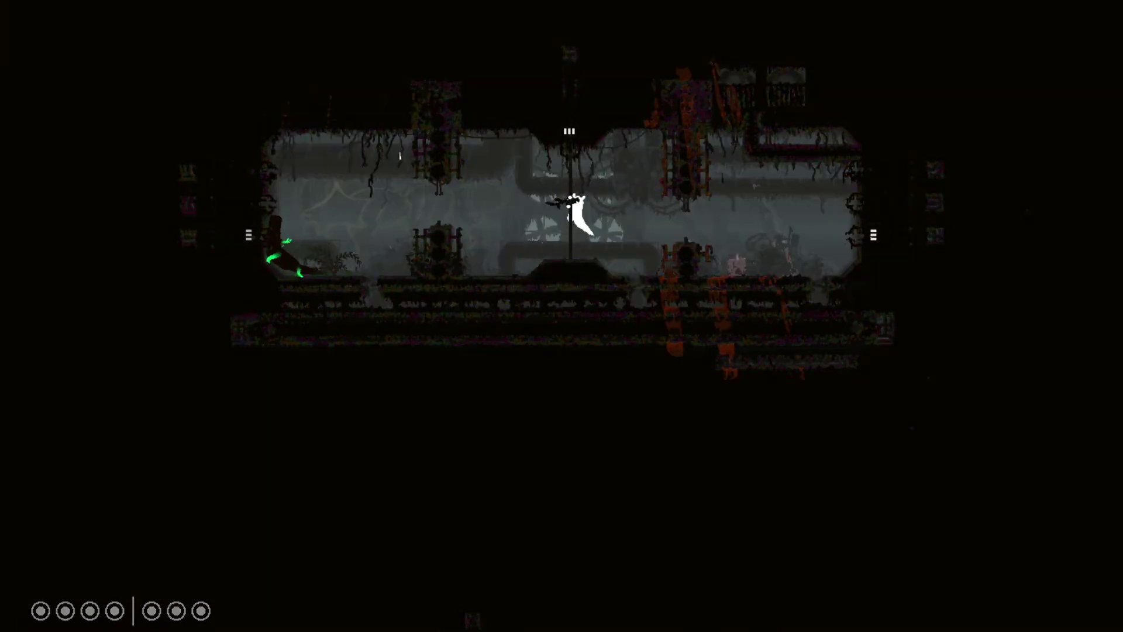
key("Up")
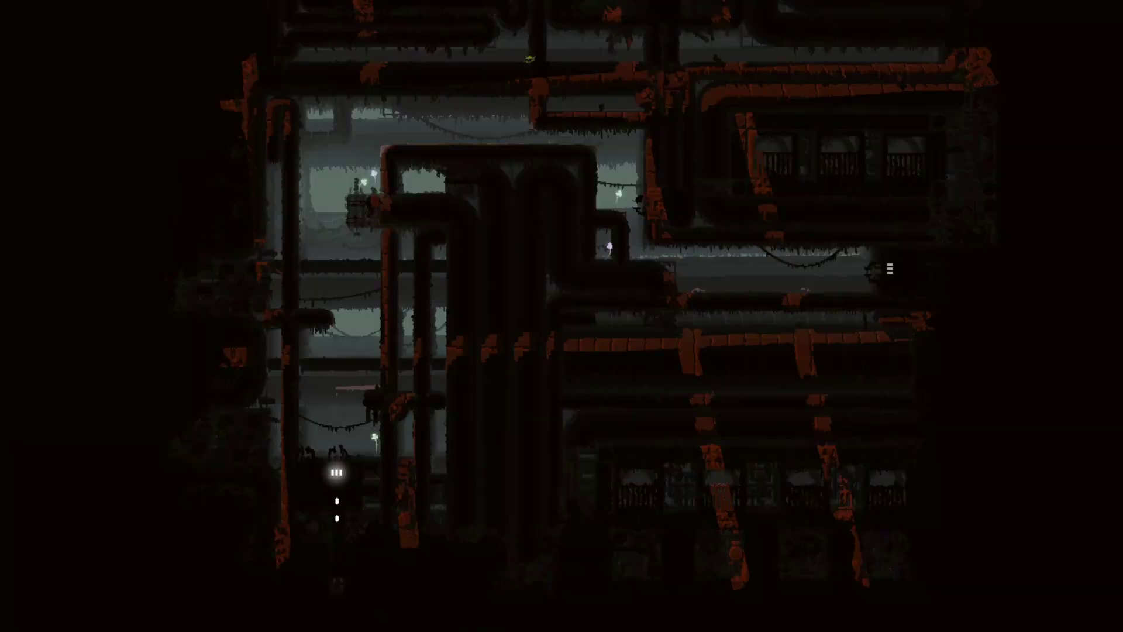
Drop down, come out of the pipe and repeatedly grab and climb the central pole.
key("Right")
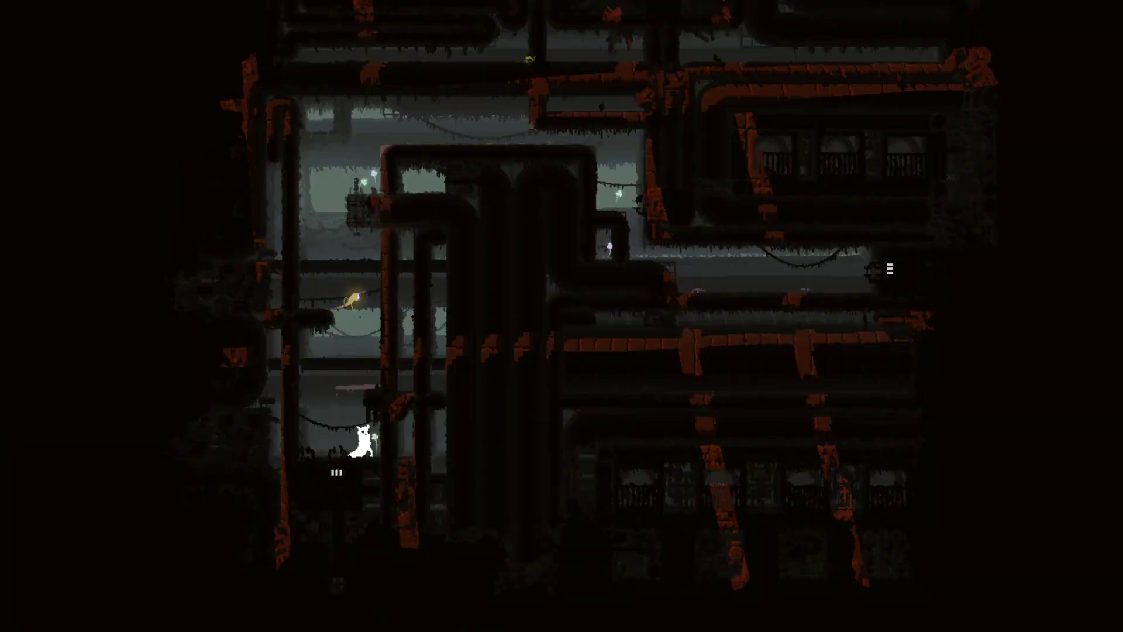
key("Left")
key("Right")
key("Up")
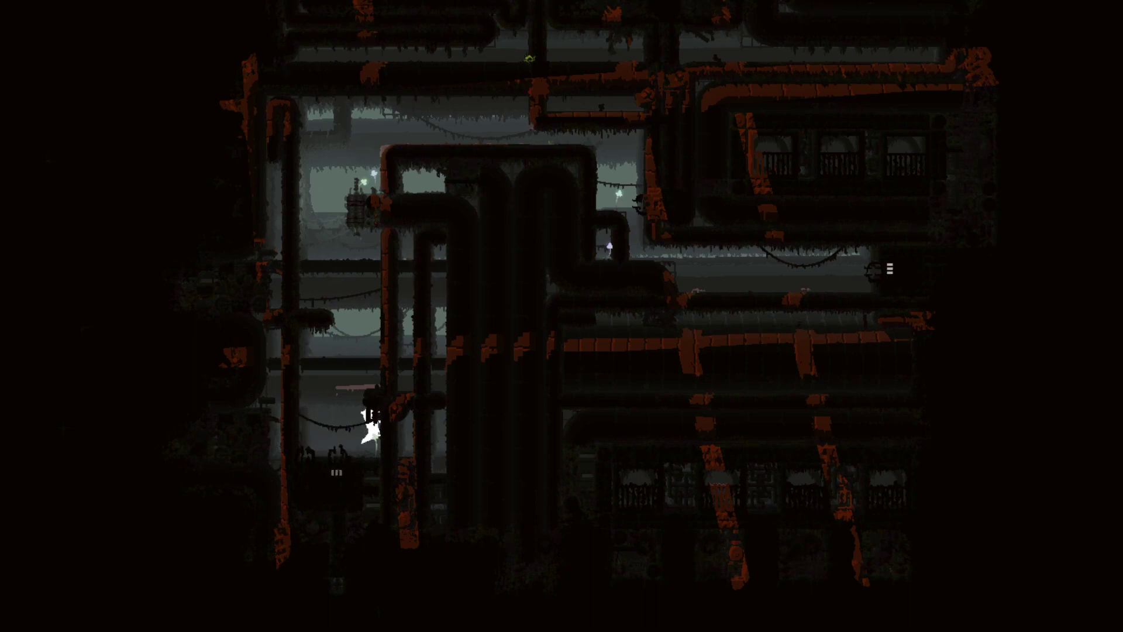
key("Left")
key("z")
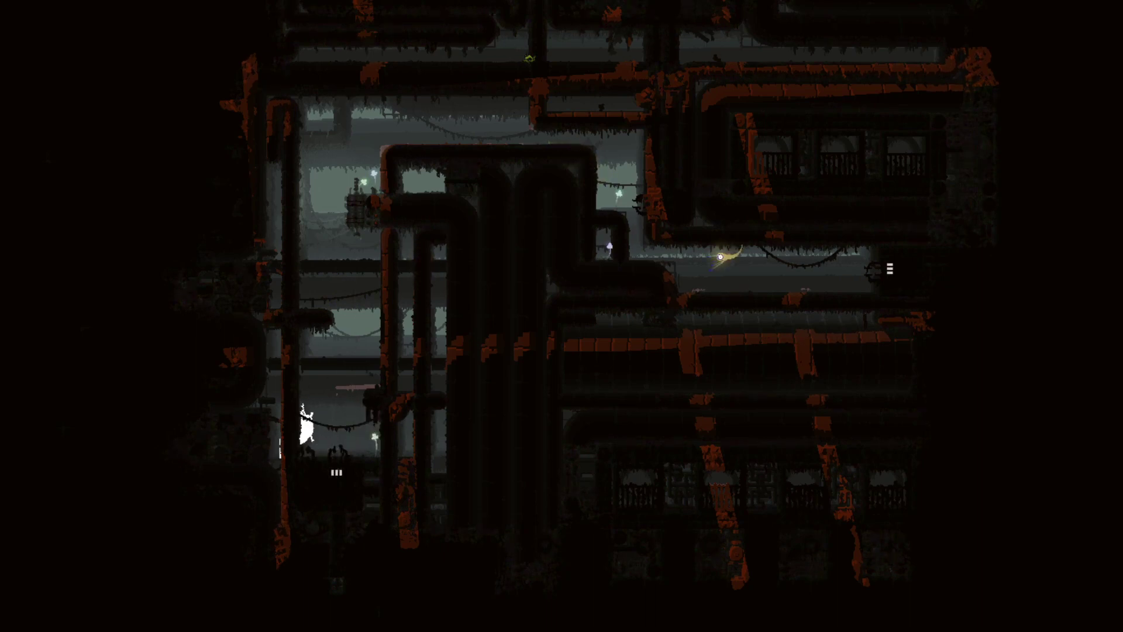
key("Right")
key("Left")
key("Right")
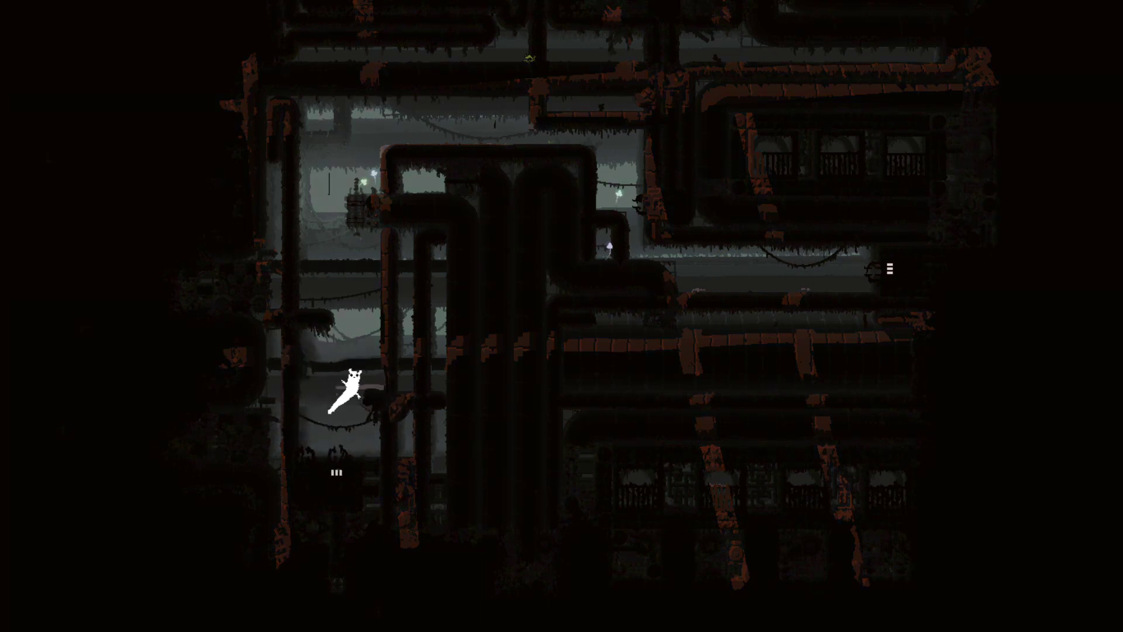
Climb higher up the pole and wall-jump onto the crate ledge.
key("Right")
key("Up")
key("Left")
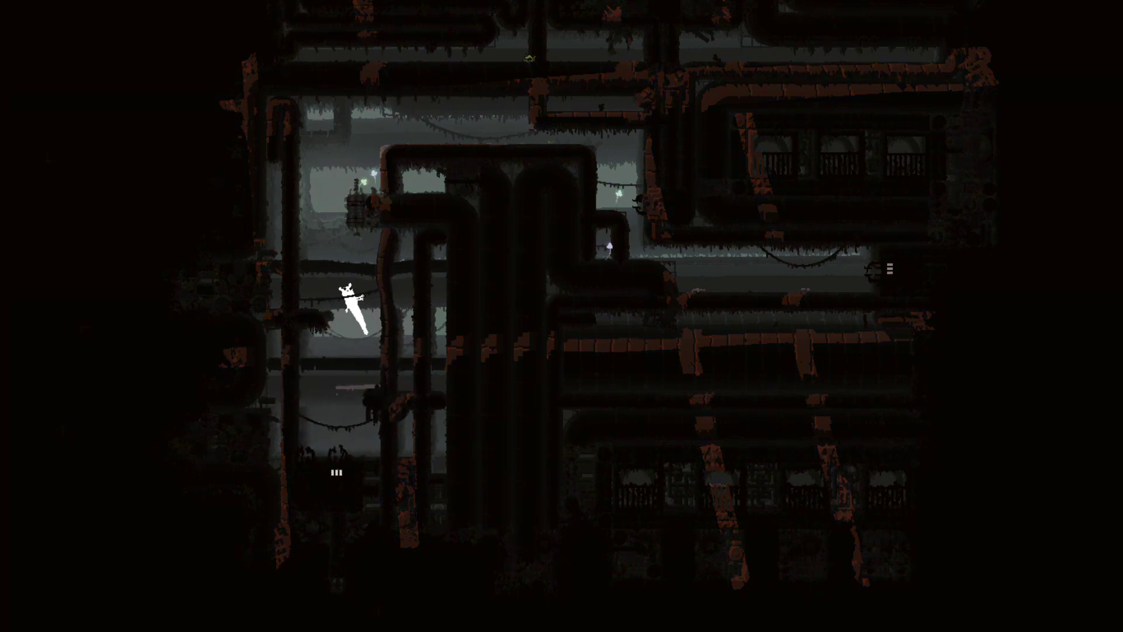
key("z")
key("z")
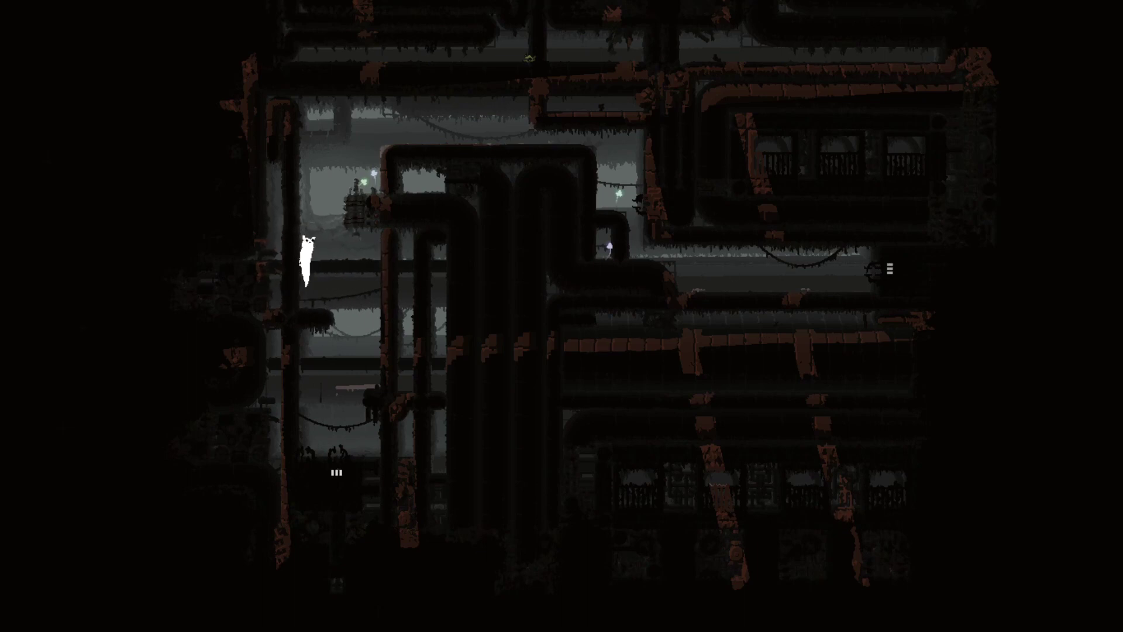
key("Right")
key("z")
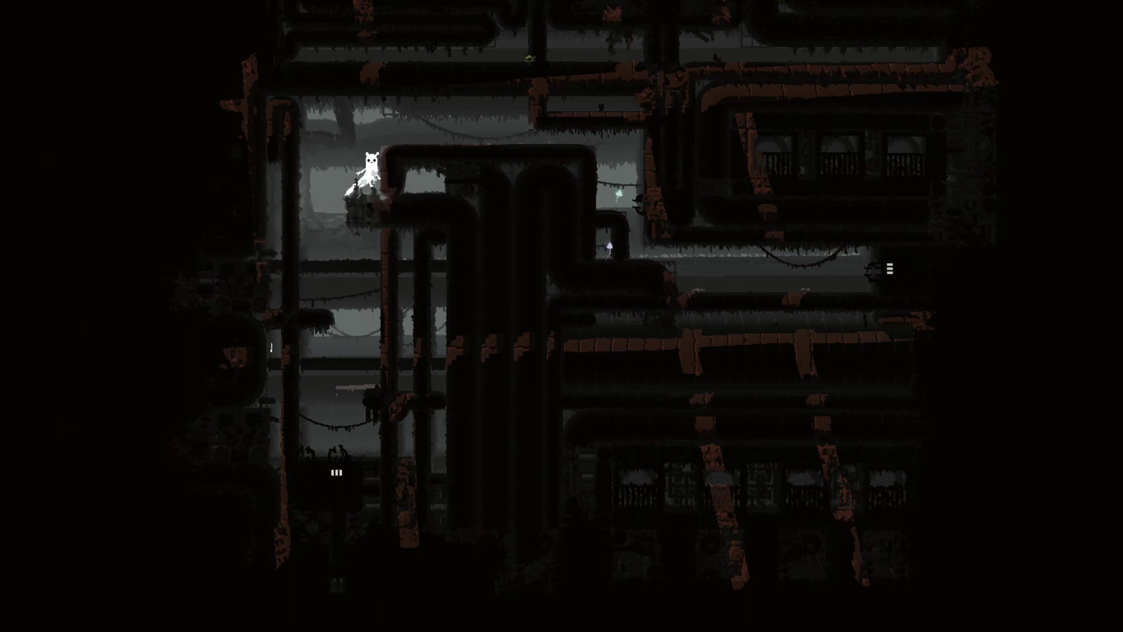
Crawl right along the large pipe, drop down and walk to the exit.
key("Up")
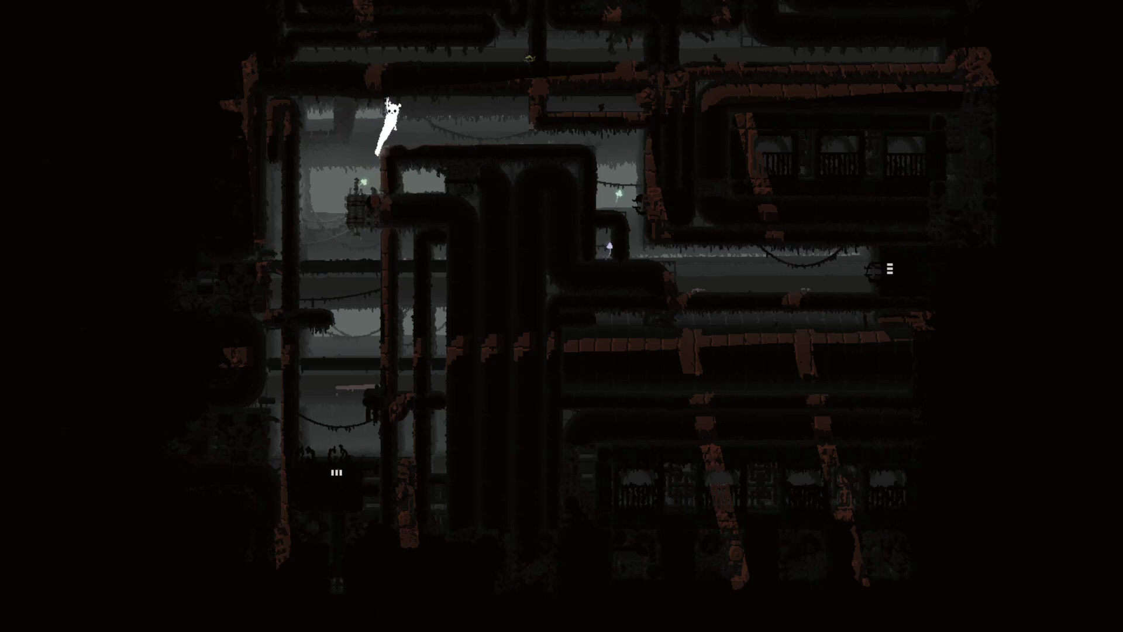
key("Right")
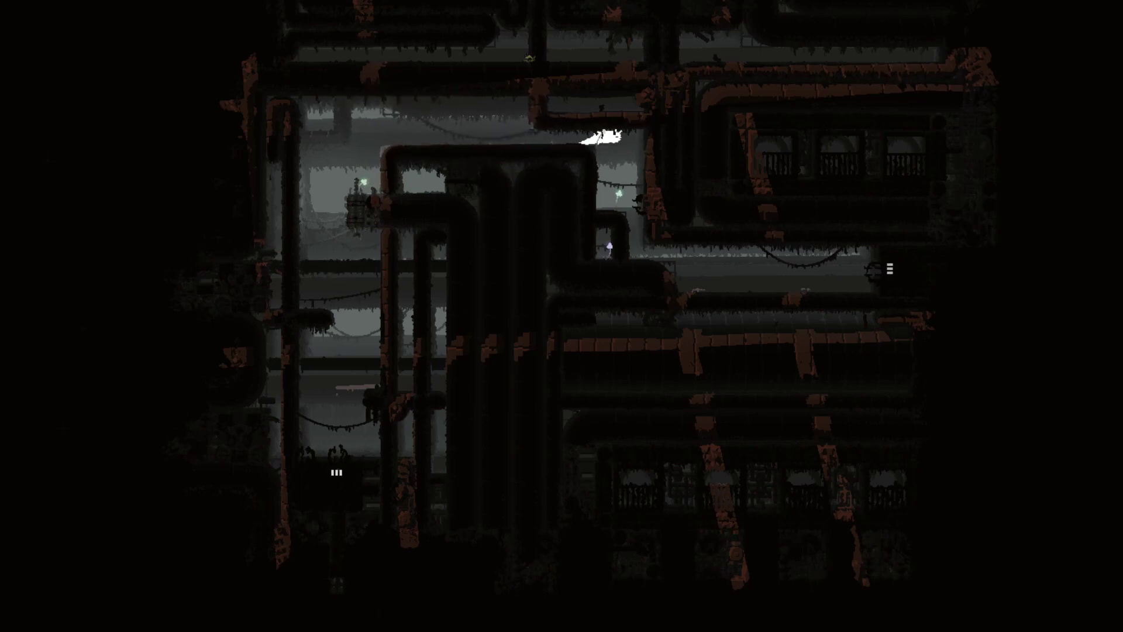
key("Right")
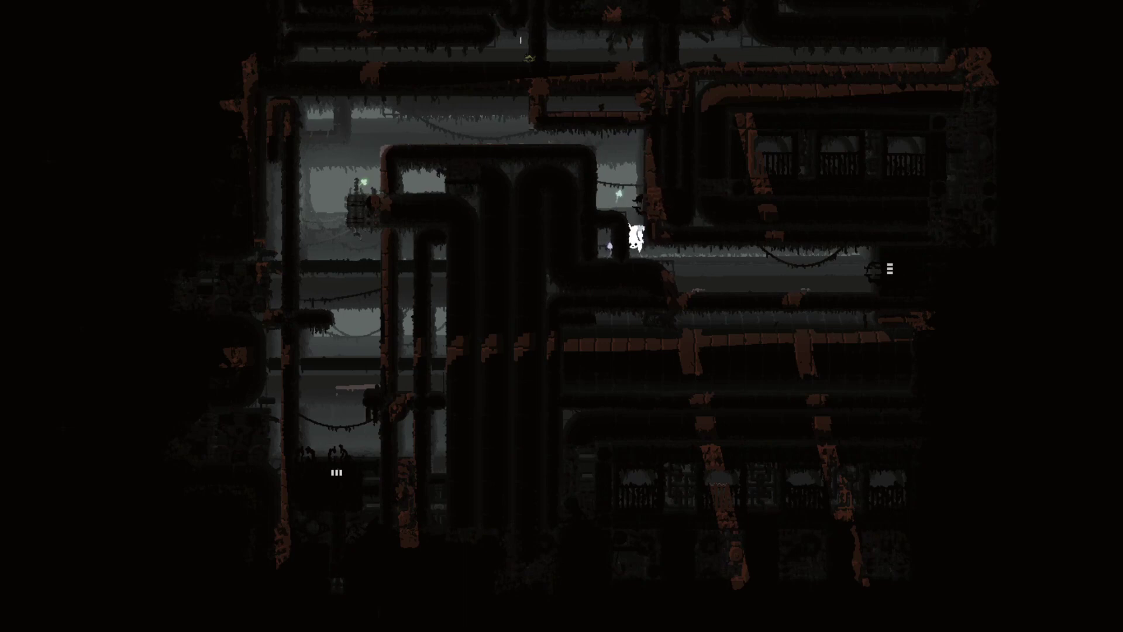
key("Right")
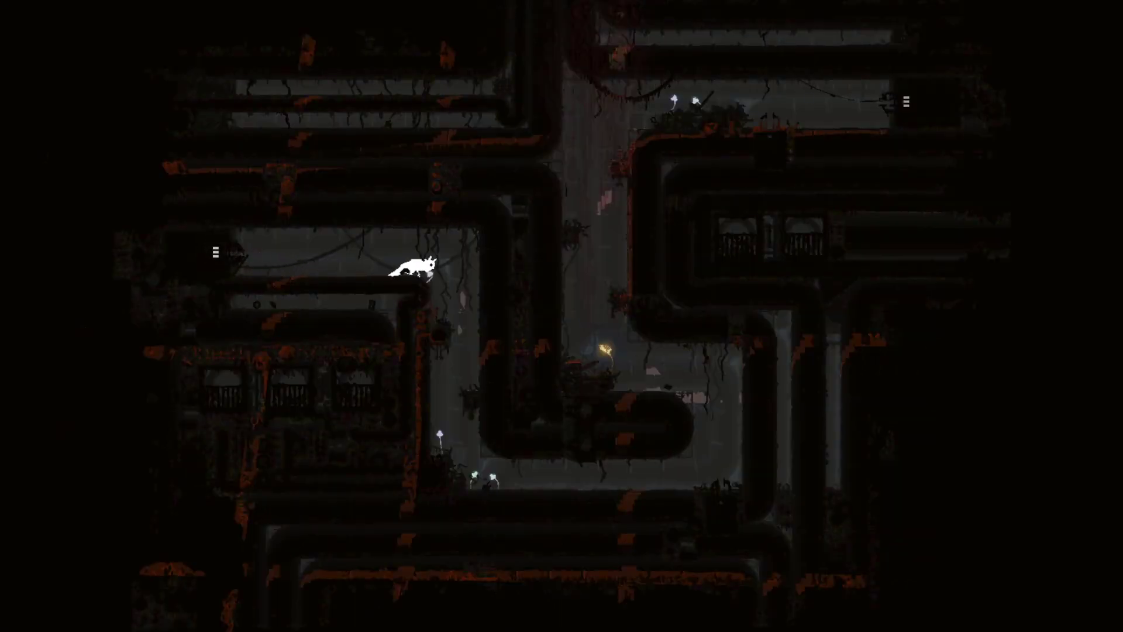
Crawl right, climb the wall onto the pipe top and reach the yellow food item.
key("Right")
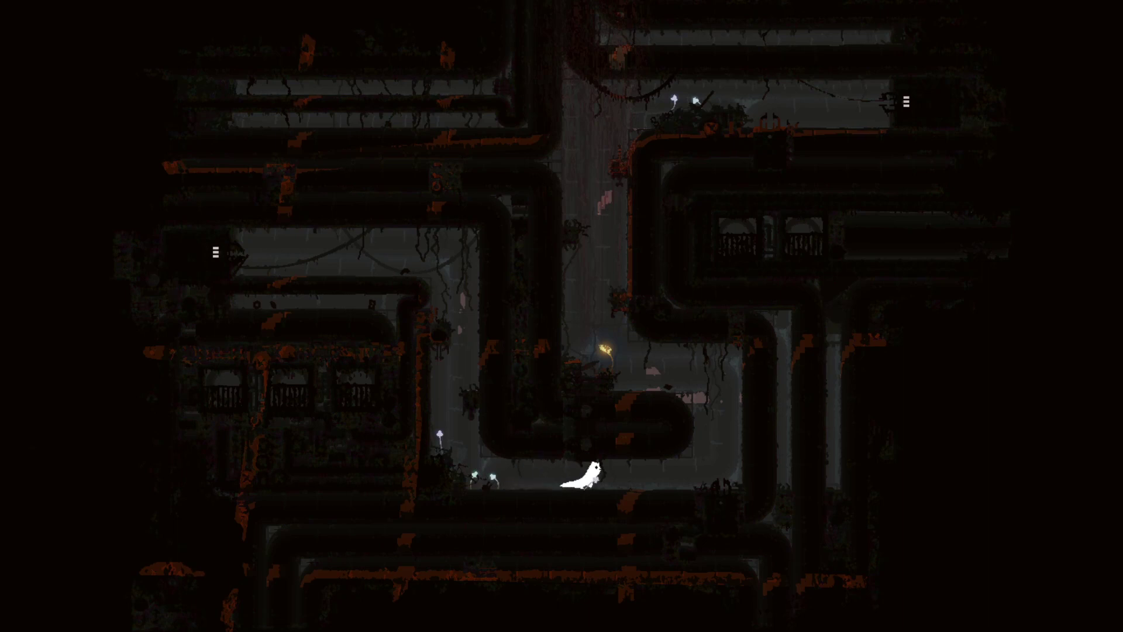
key("Right")
key("z")
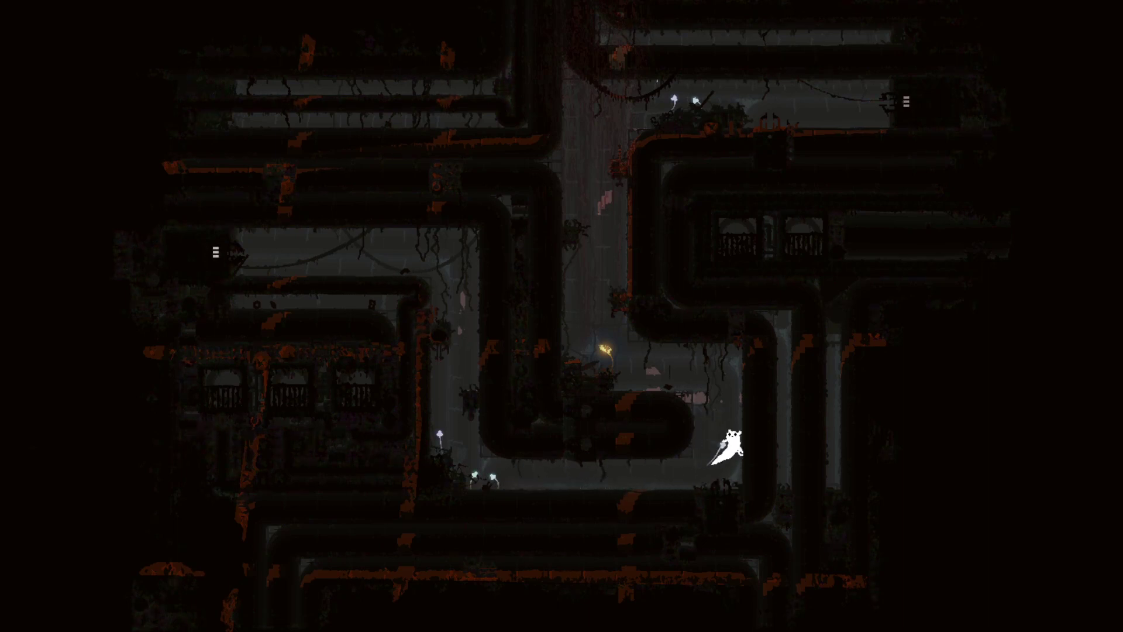
key("Up")
key("Left")
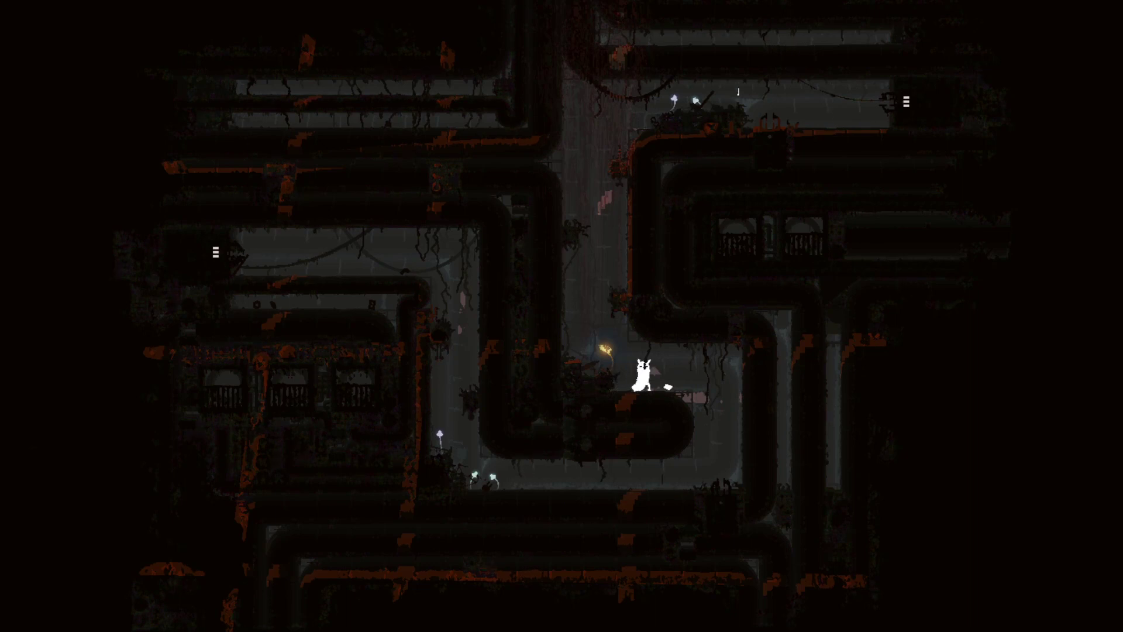
key("Left")
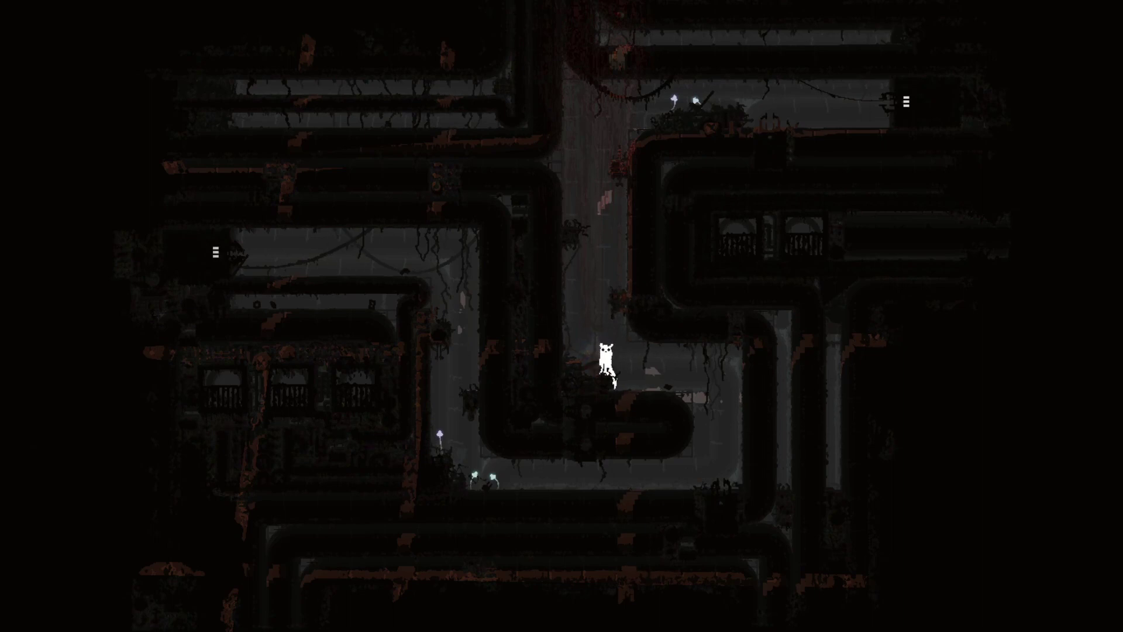
Try wall-jumping up the right shaft wall, then drop back to the floor.
key("z")
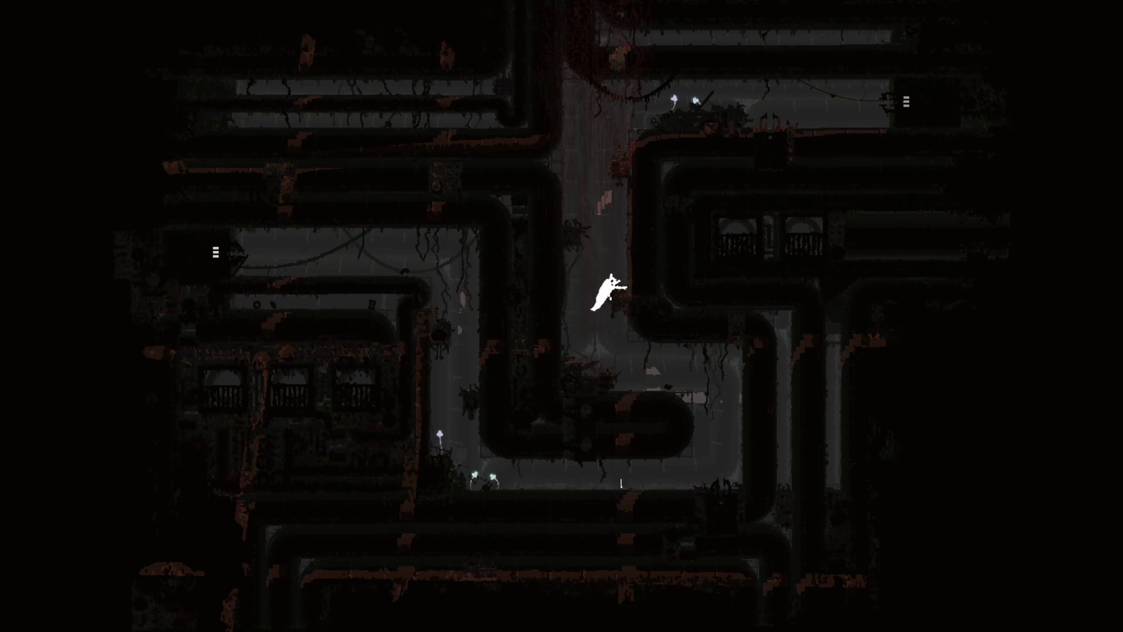
key("Left")
key("Right")
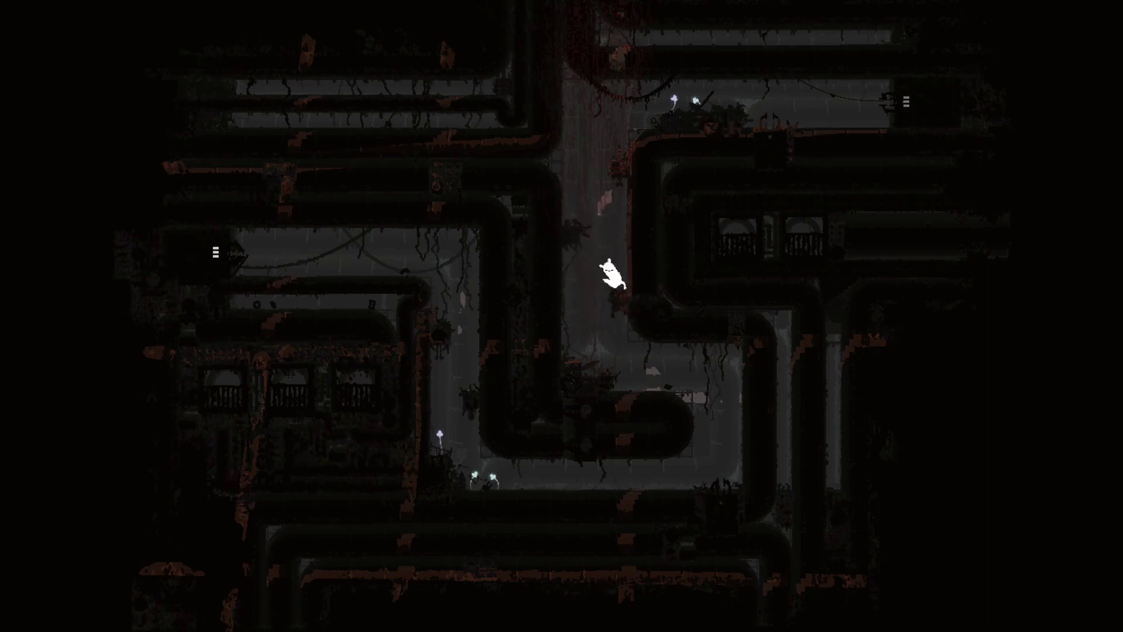
key("z")
key("Right")
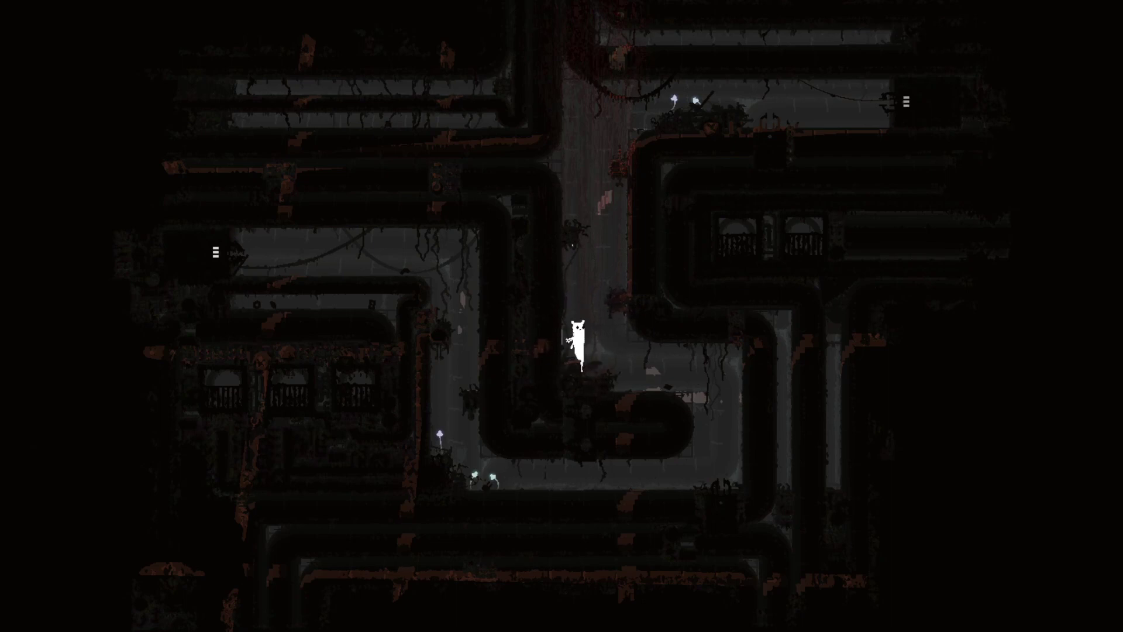
key("z")
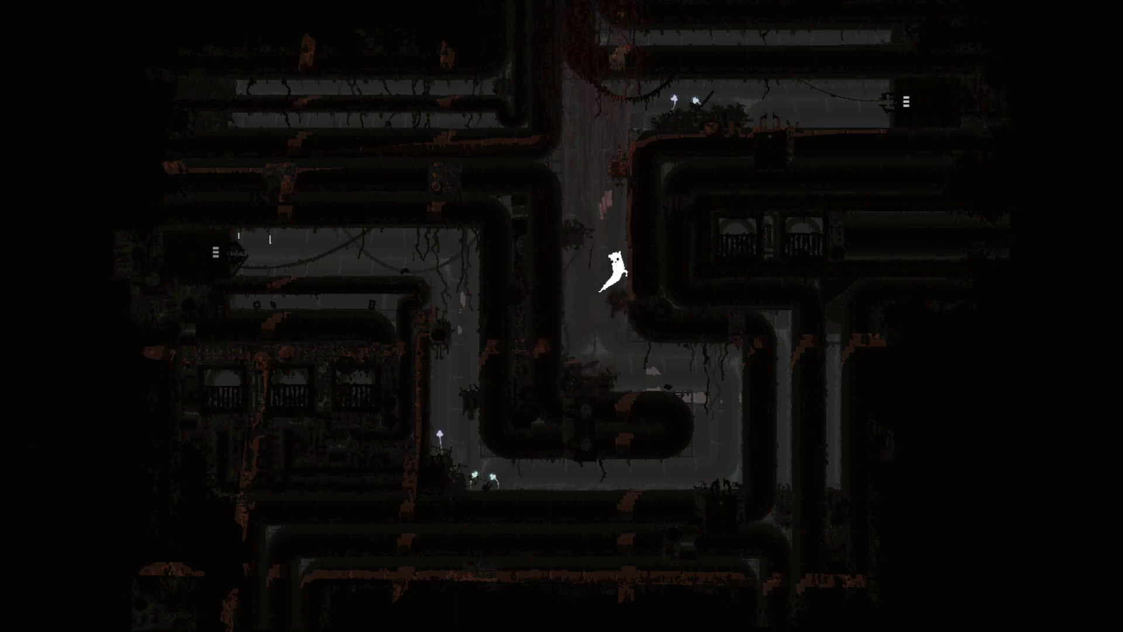
key("Left")
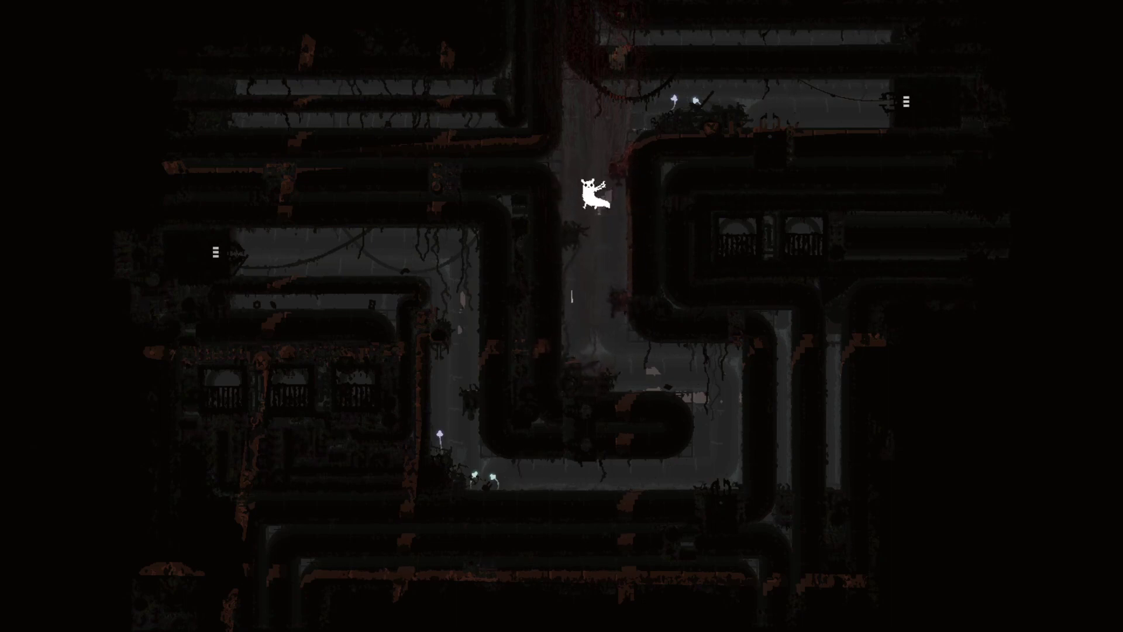
key("Right")
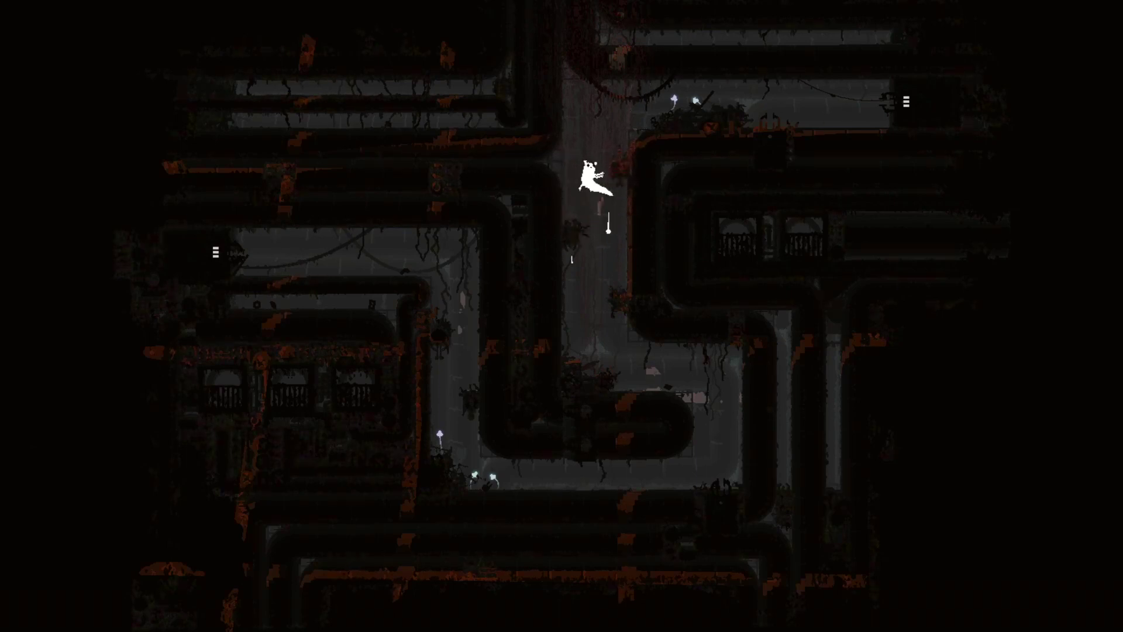
key("Left")
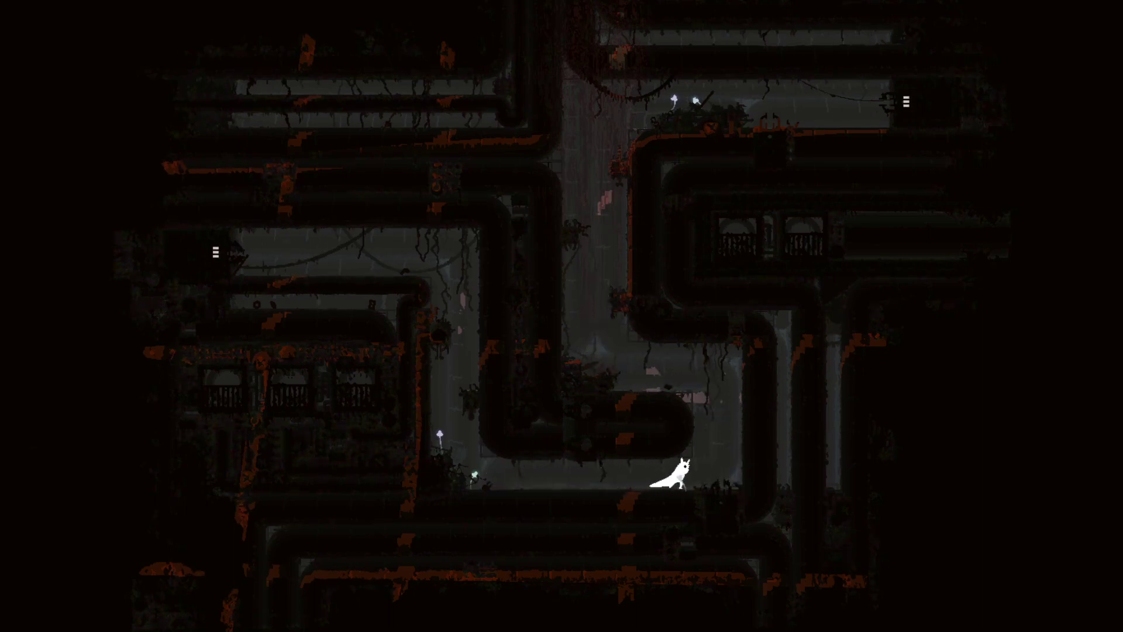
Crawl left along the floor and climb up onto the ledge.
key("Down")
key("Left")
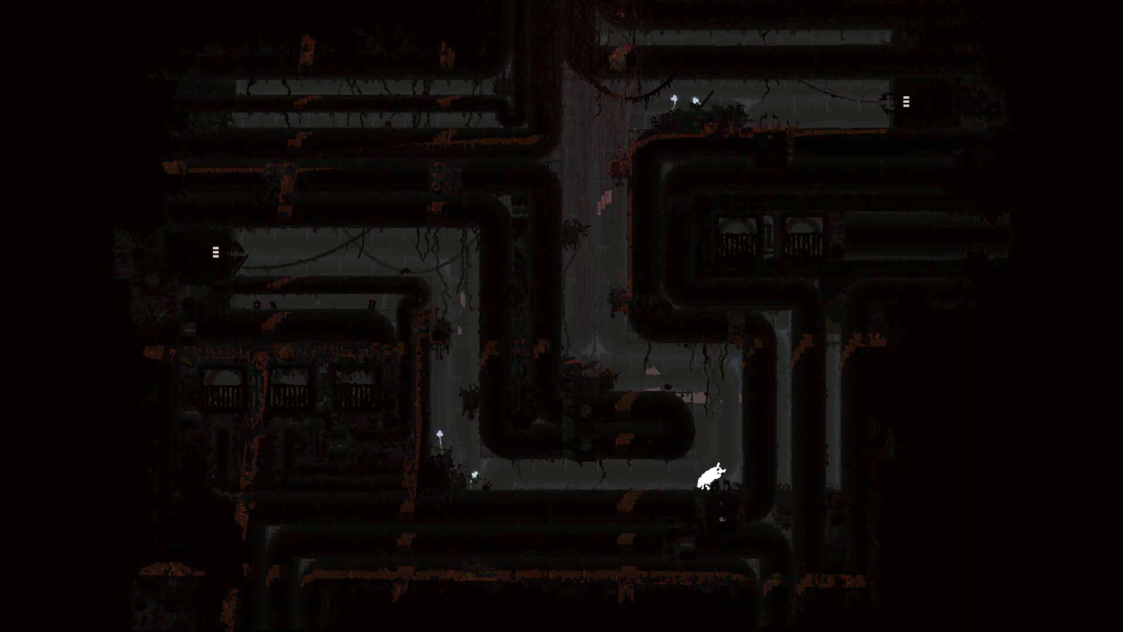
key("Up")
key("Left")
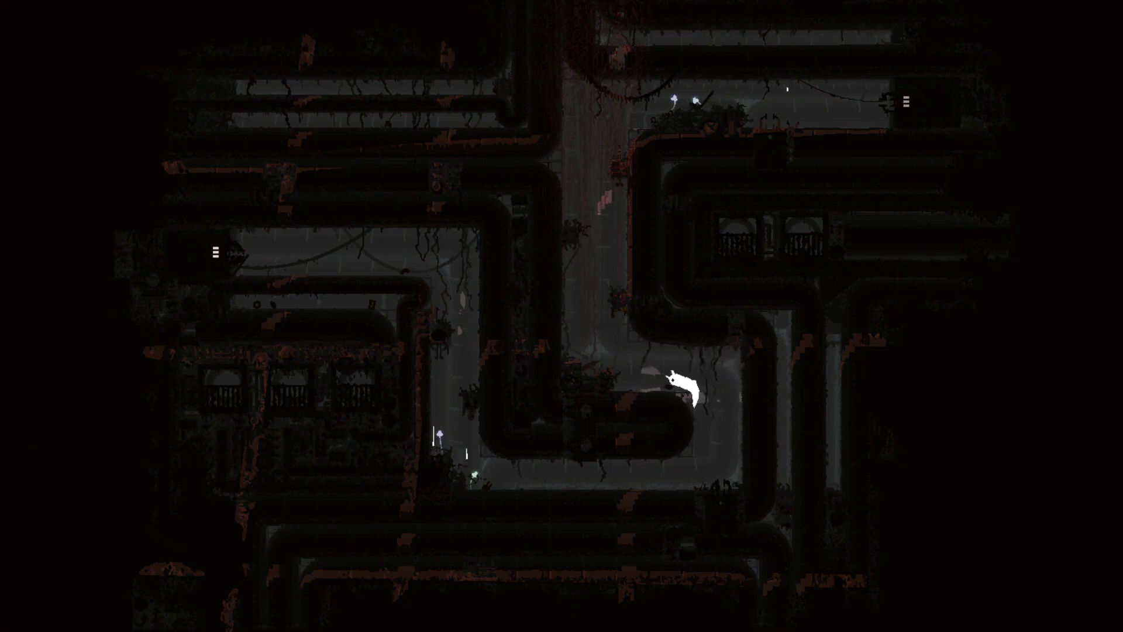
key("Left")
key("Up")
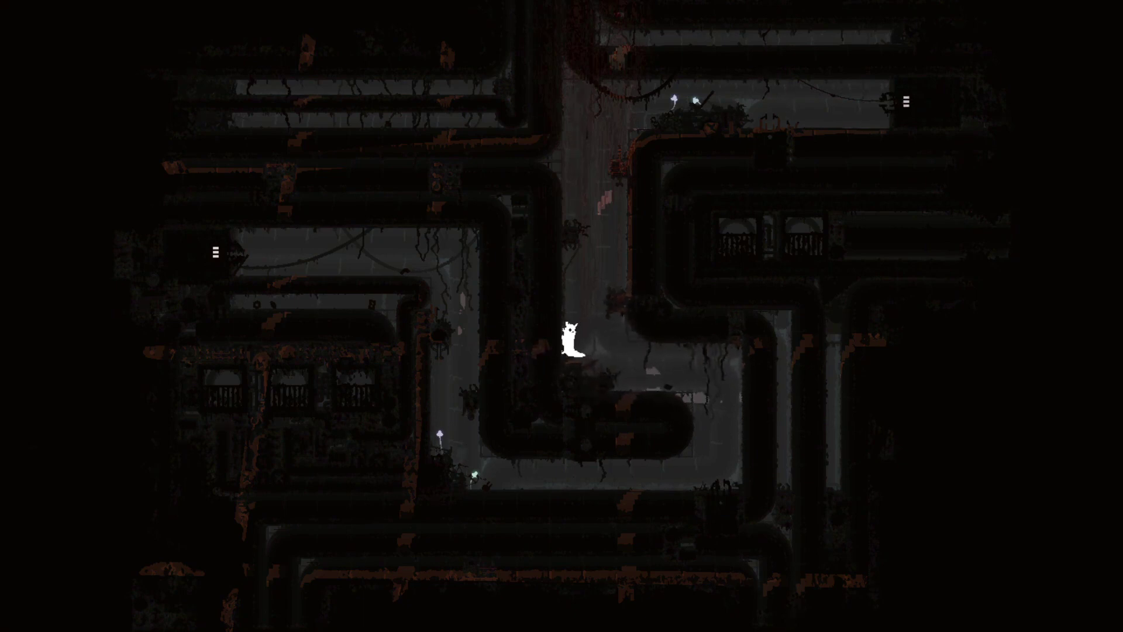
Wall-jump up the shaft onto the upper-right ledge.
key("Right")
key("z")
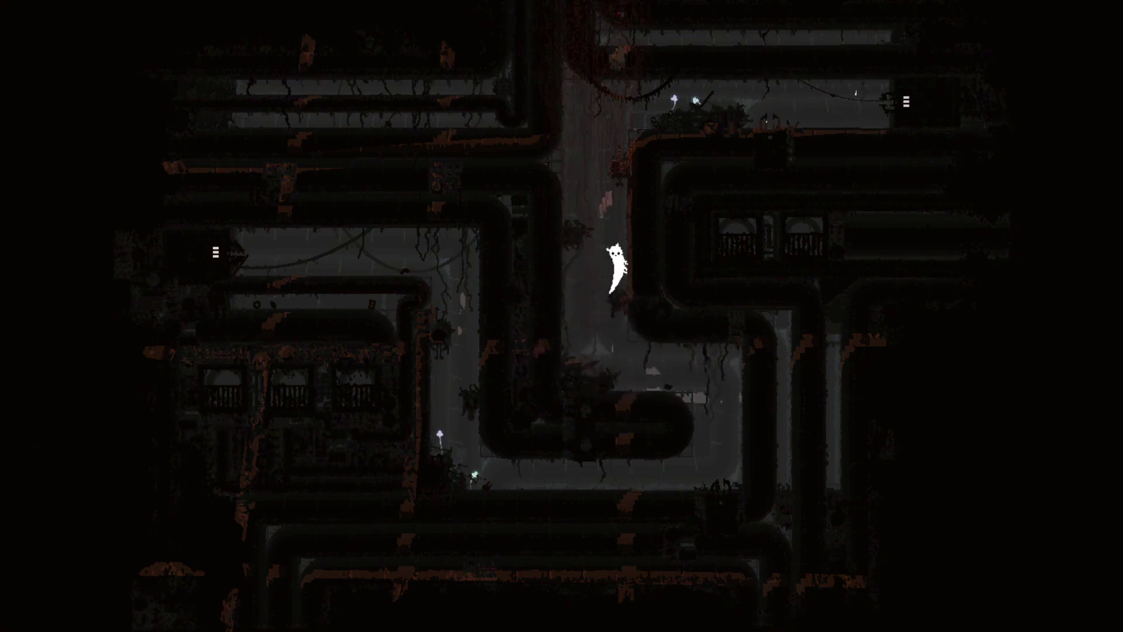
key("Left")
key("z")
key("Right")
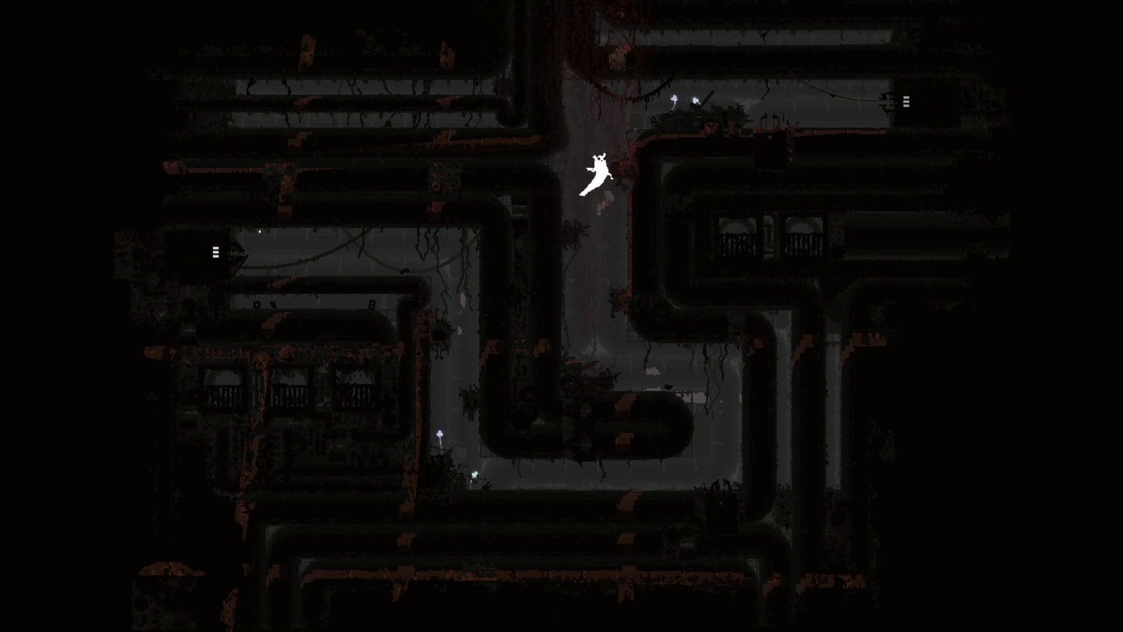
key("Right")
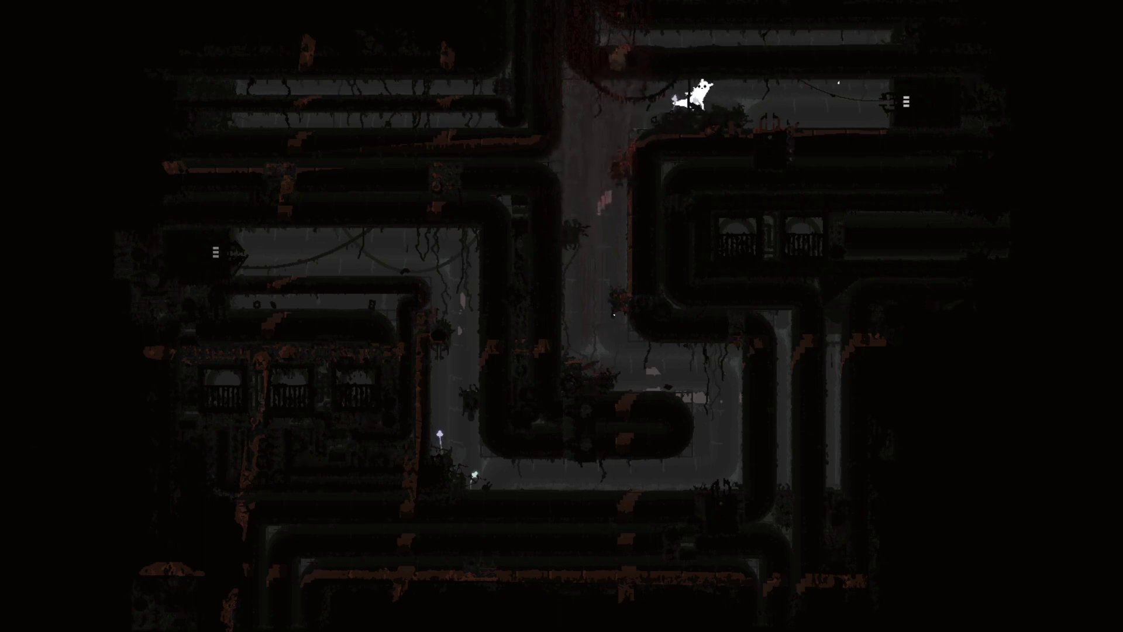
Pick up the item on the upper ledge and crawl through the right pipe.
key("Left")
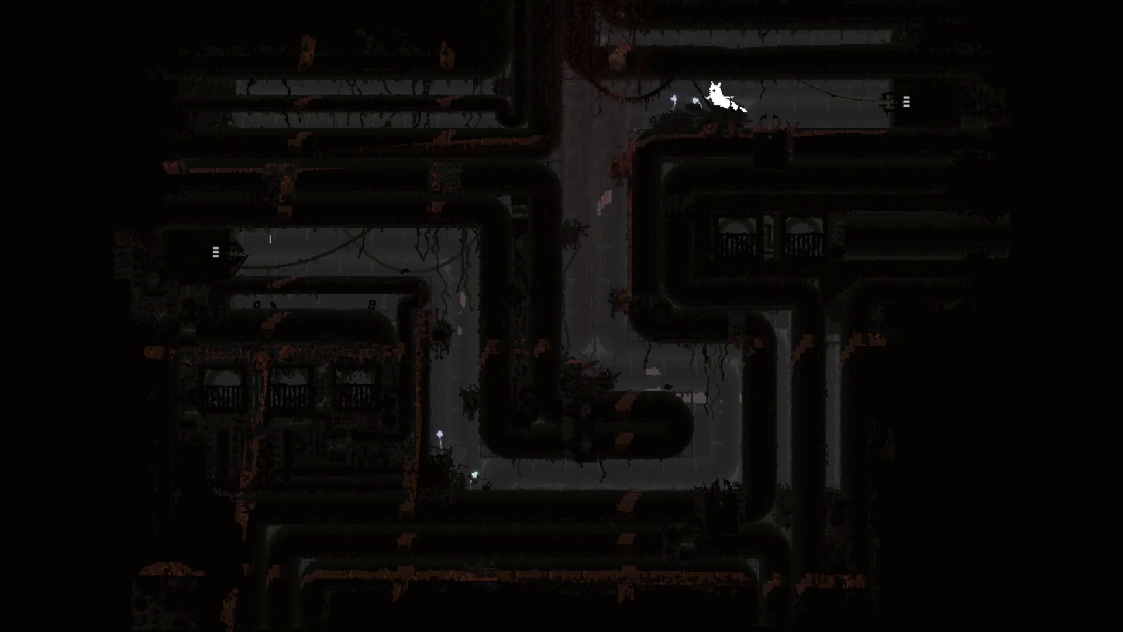
key("c")
key("Right")
key("Right")
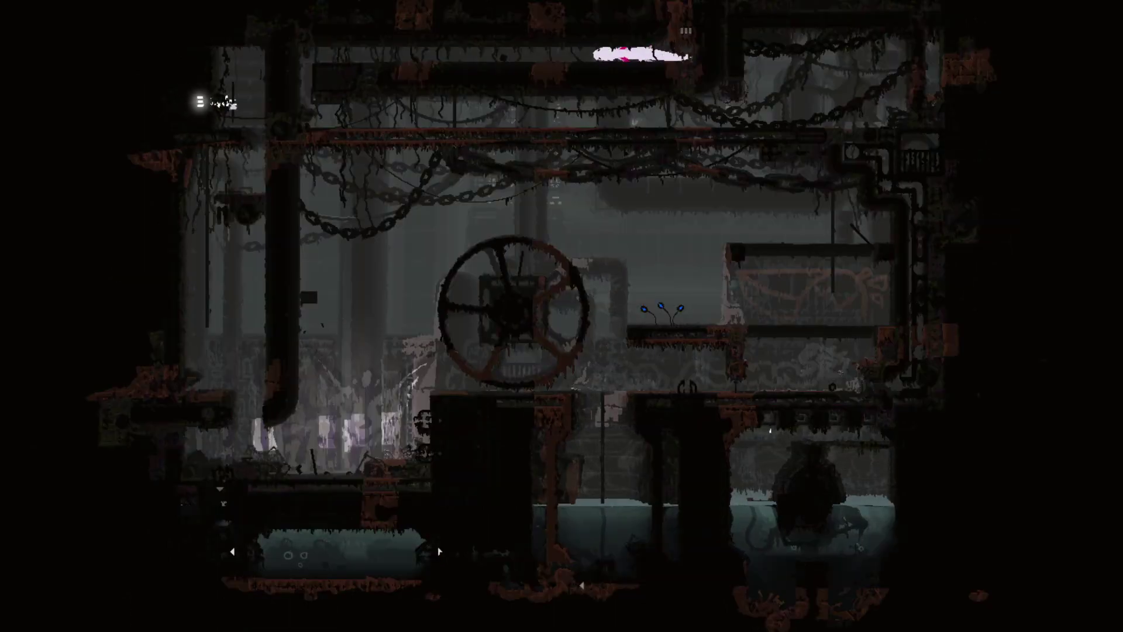
key("Right")
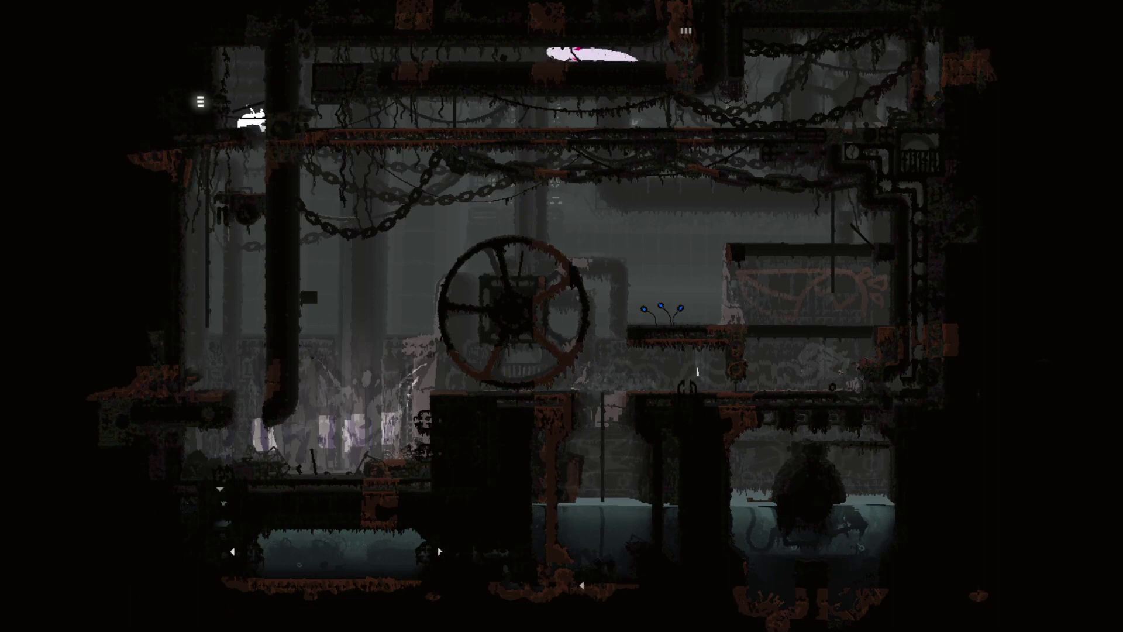
Climb down from the upper ledge and slide down the pole to the floor.
key("Down")
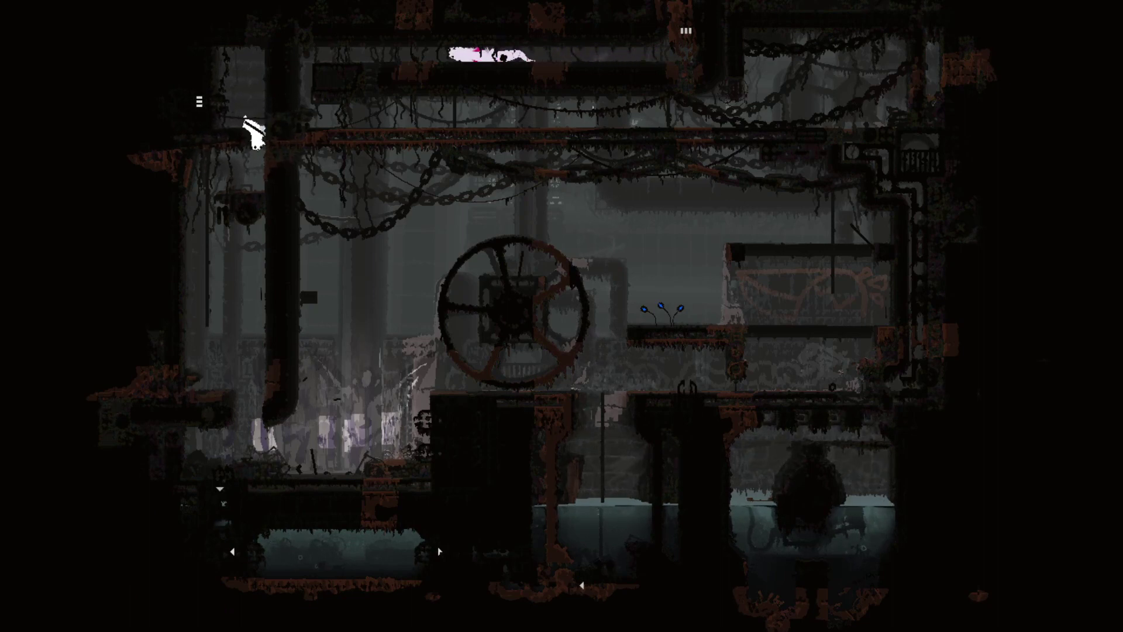
key("Down")
key("Left")
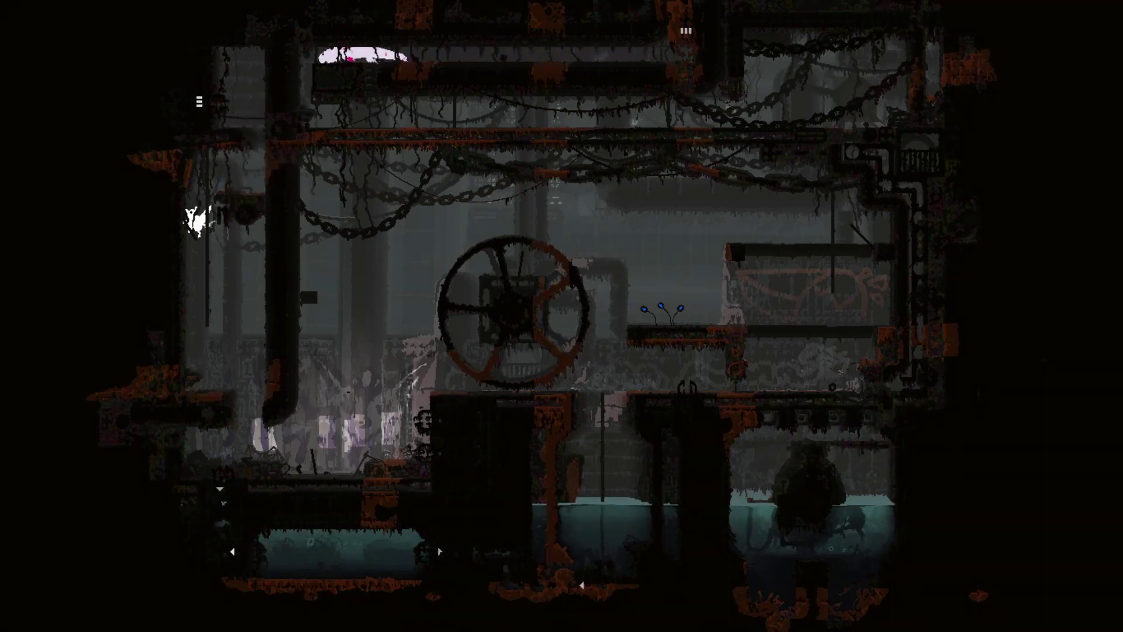
key("Down")
key("Right")
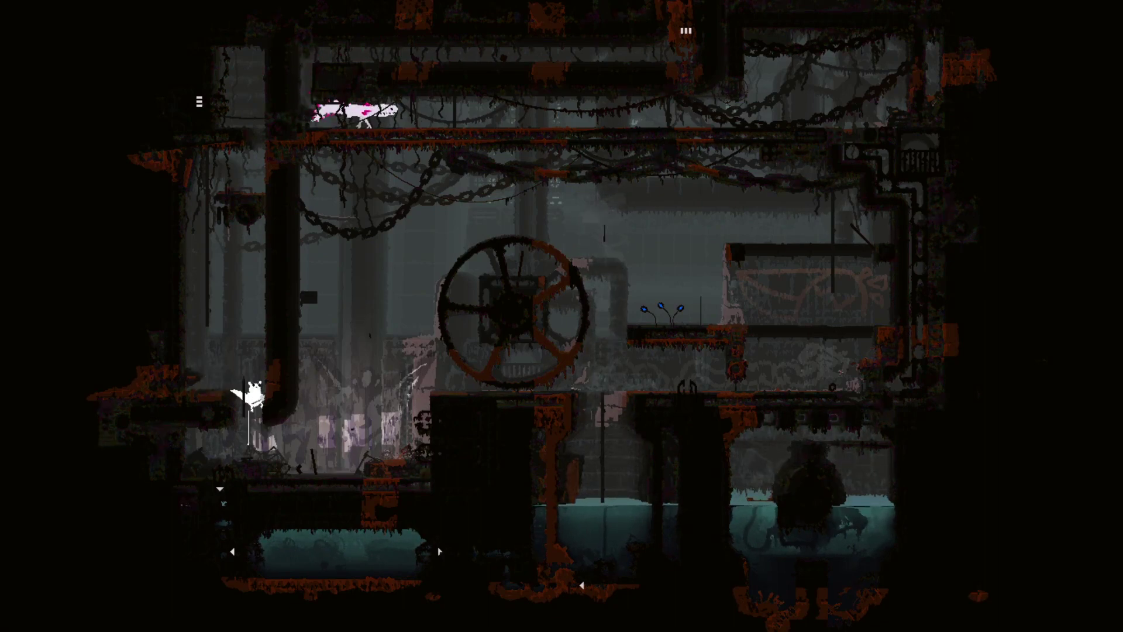
key("Down")
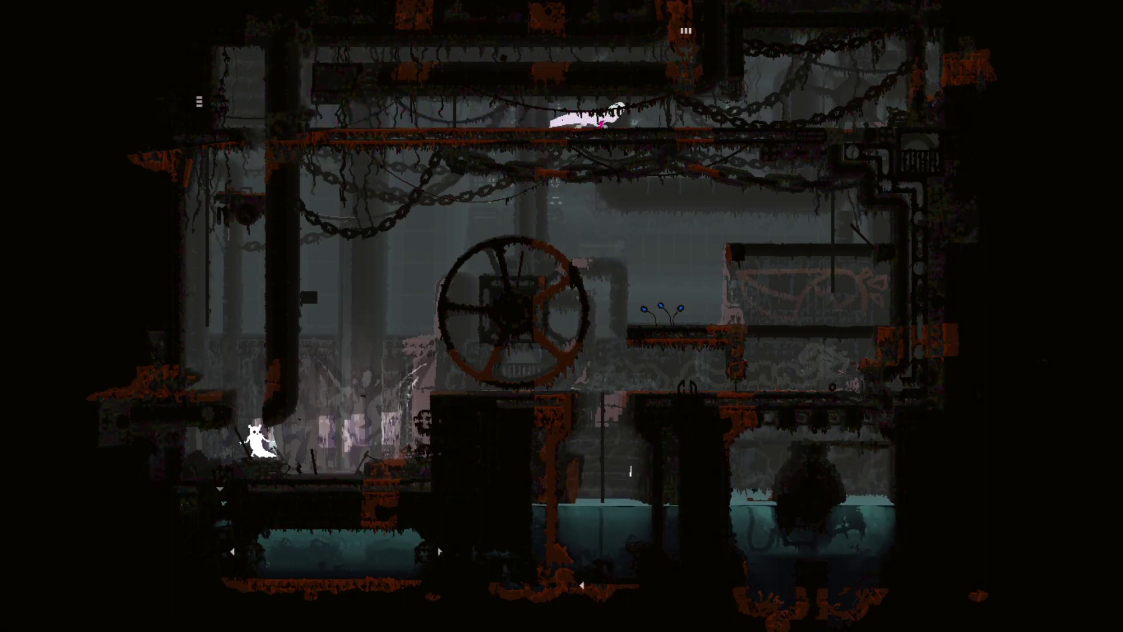
Crawl right to the wall, head back left, then swim right through the water.
key("Right")
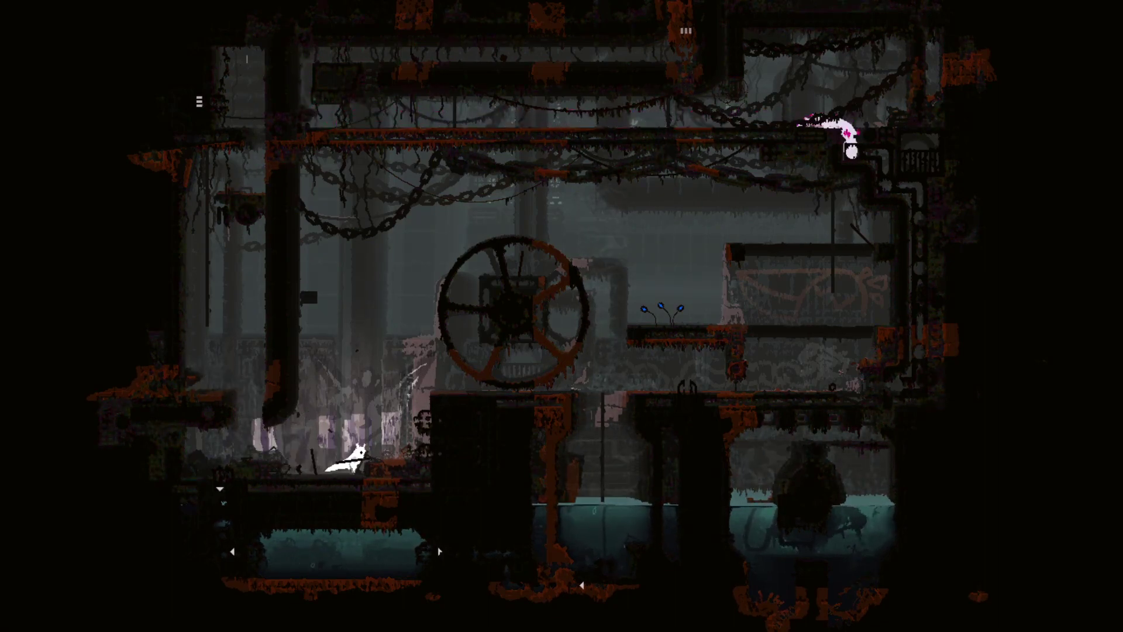
key("Right")
key("Up")
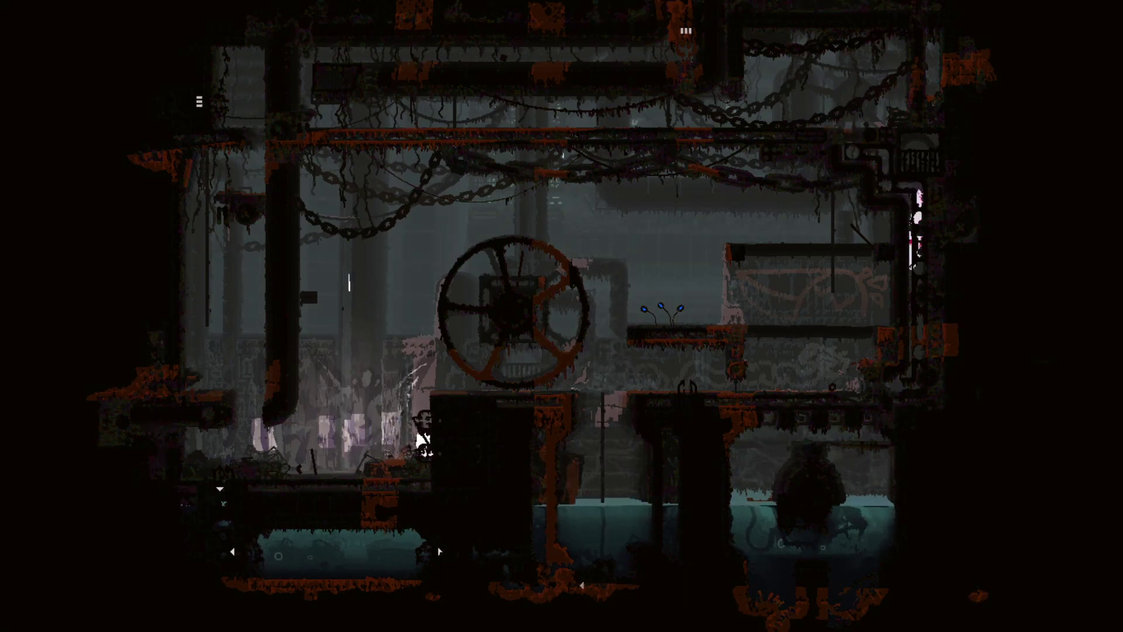
key("Left")
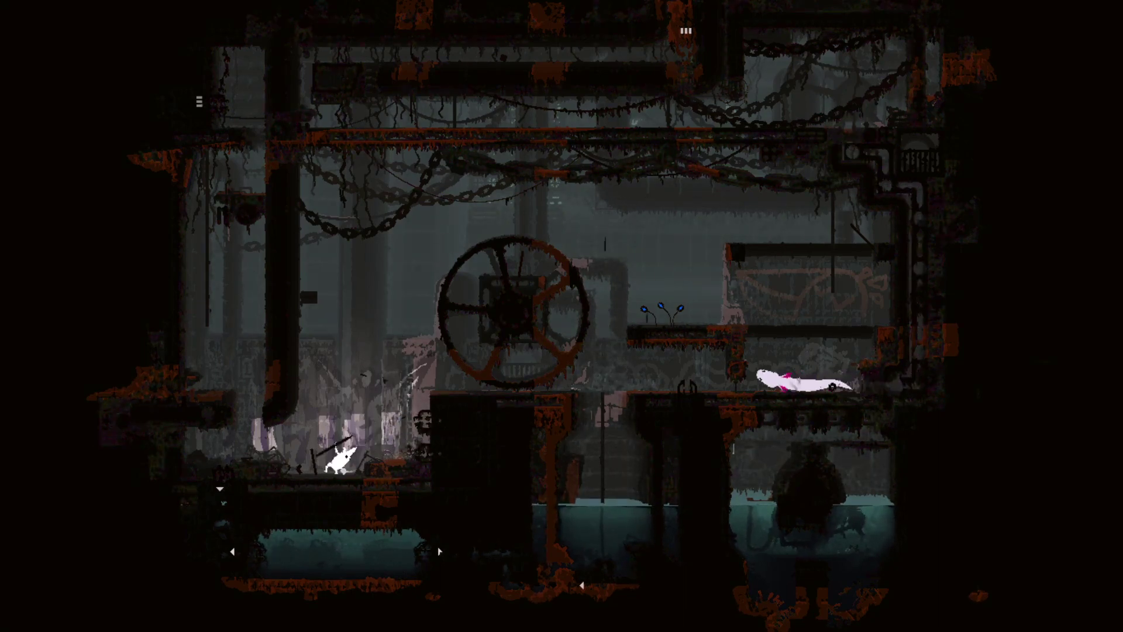
key("Left")
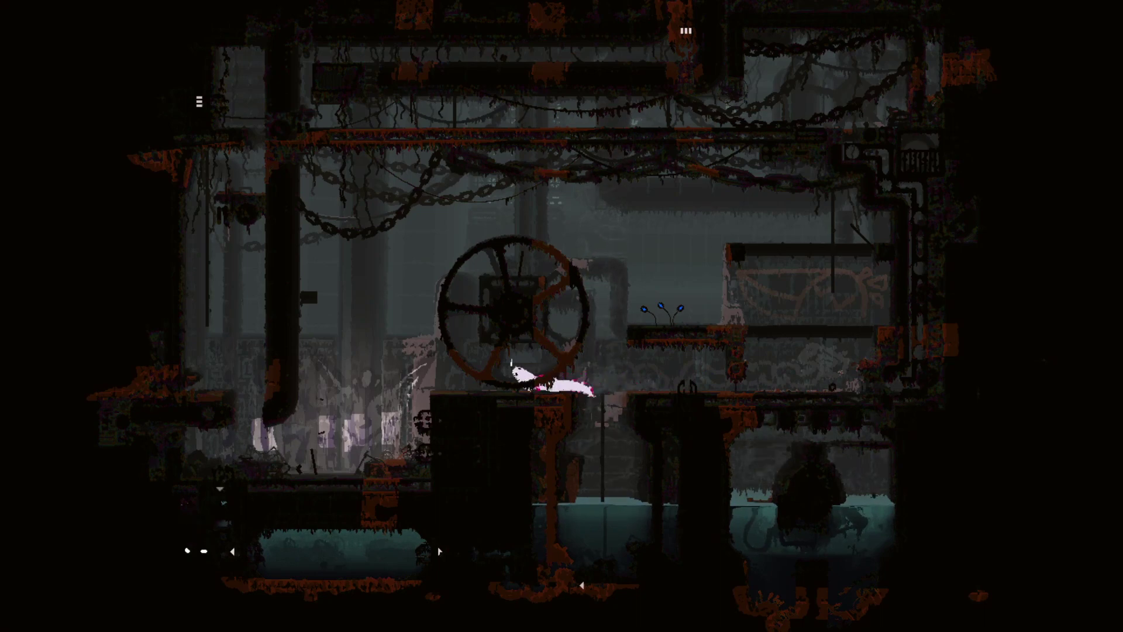
key("Right")
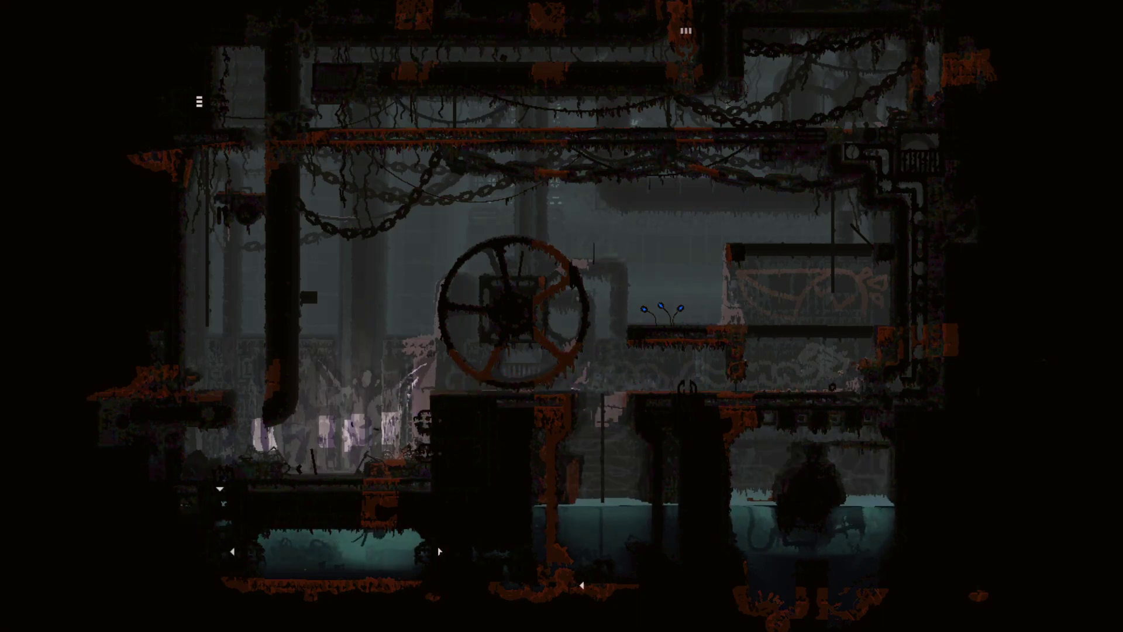
key("Right")
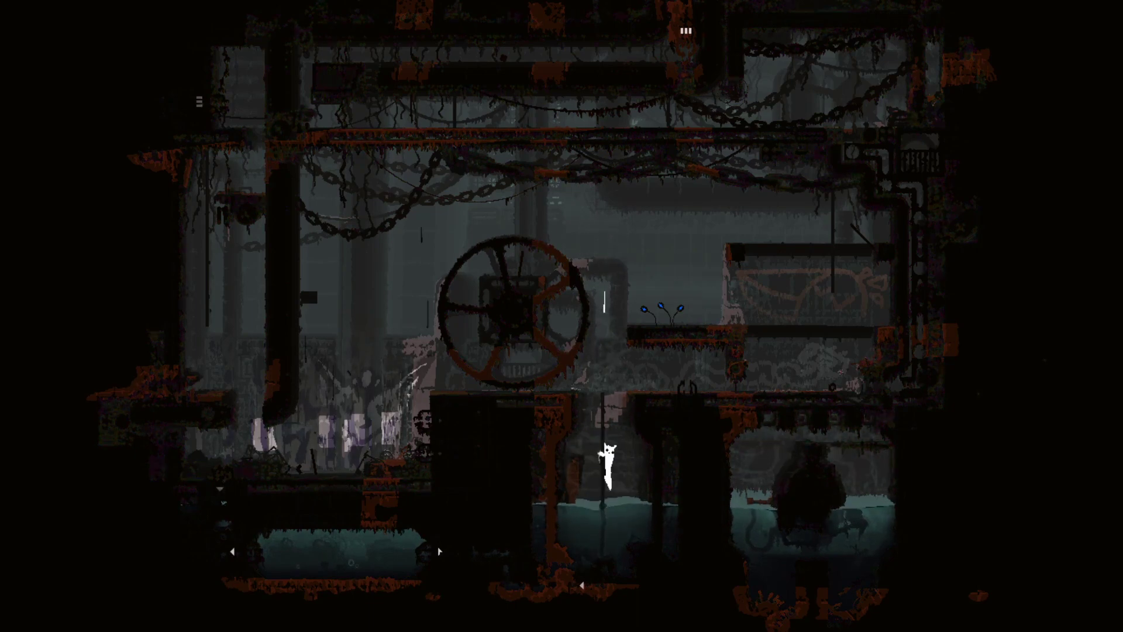
Climb onto the ledge by the spear, then up onto the upper beam heading left.
key("Up")
key("Right")
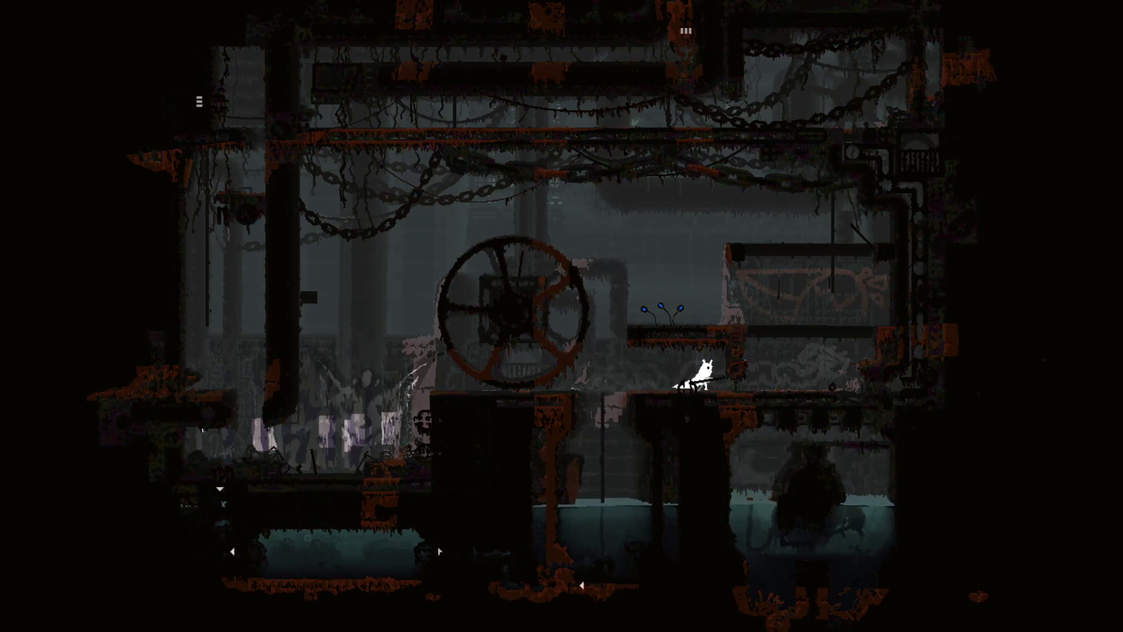
key("Right")
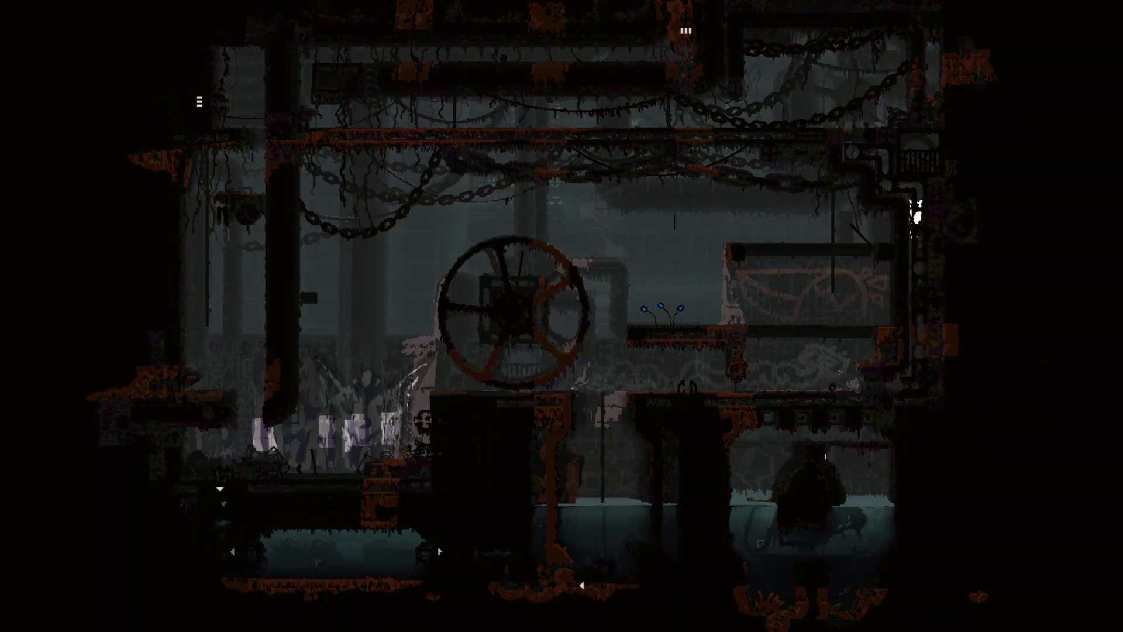
key("Left")
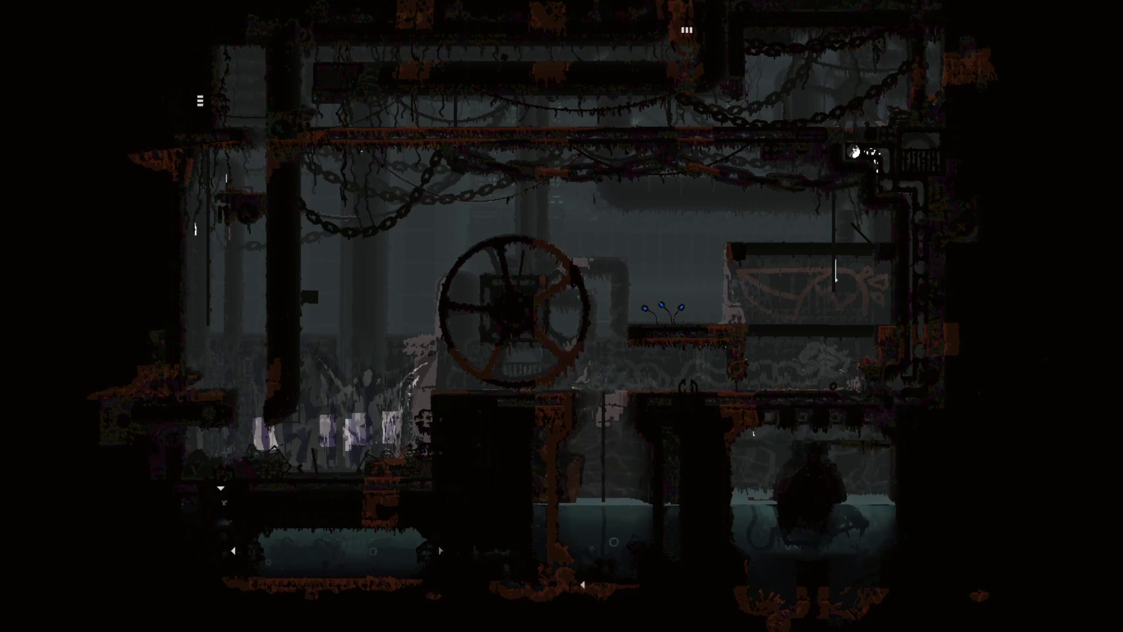
key("Up")
key("Left")
key("Left")
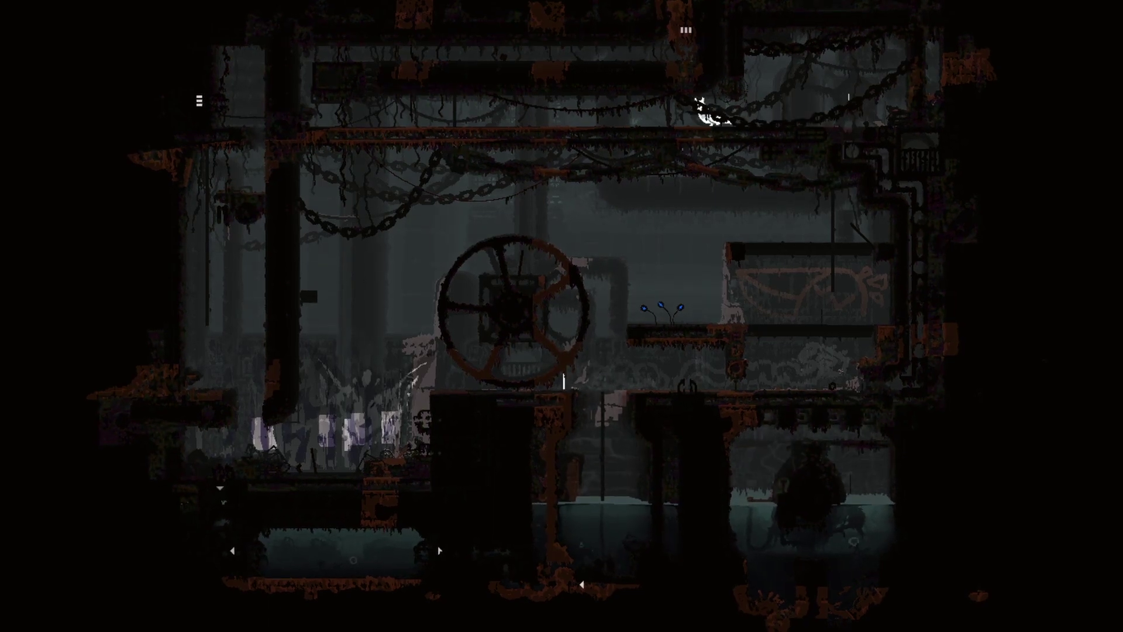
key("Left")
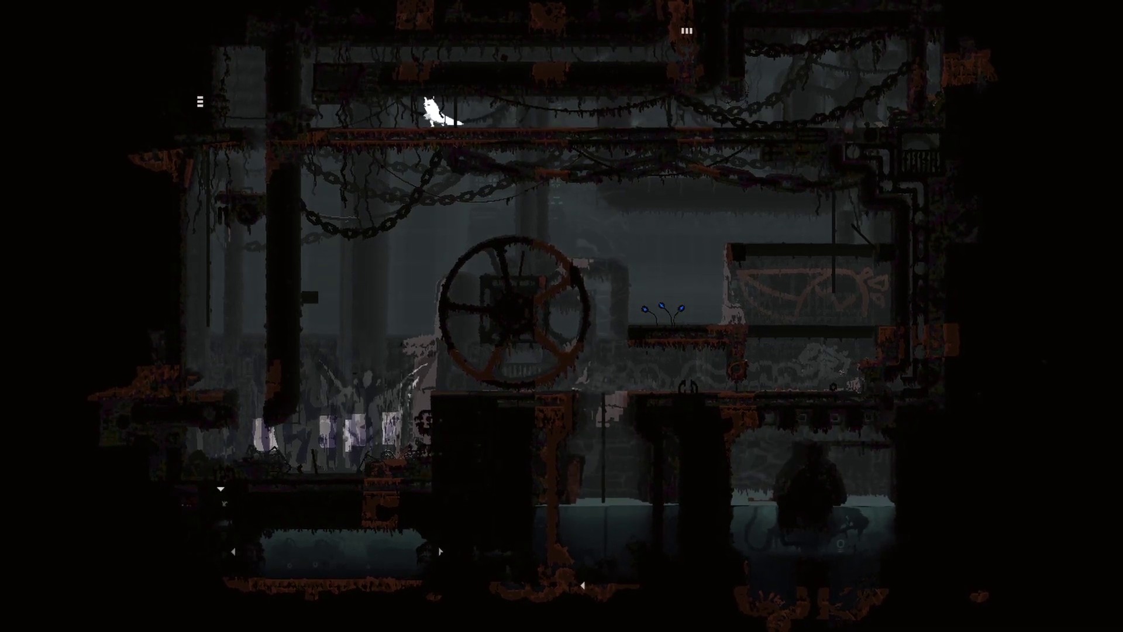
key("Left")
Climb to the topmost beam, crawl right and enter the pipe to the next room.
key("Up")
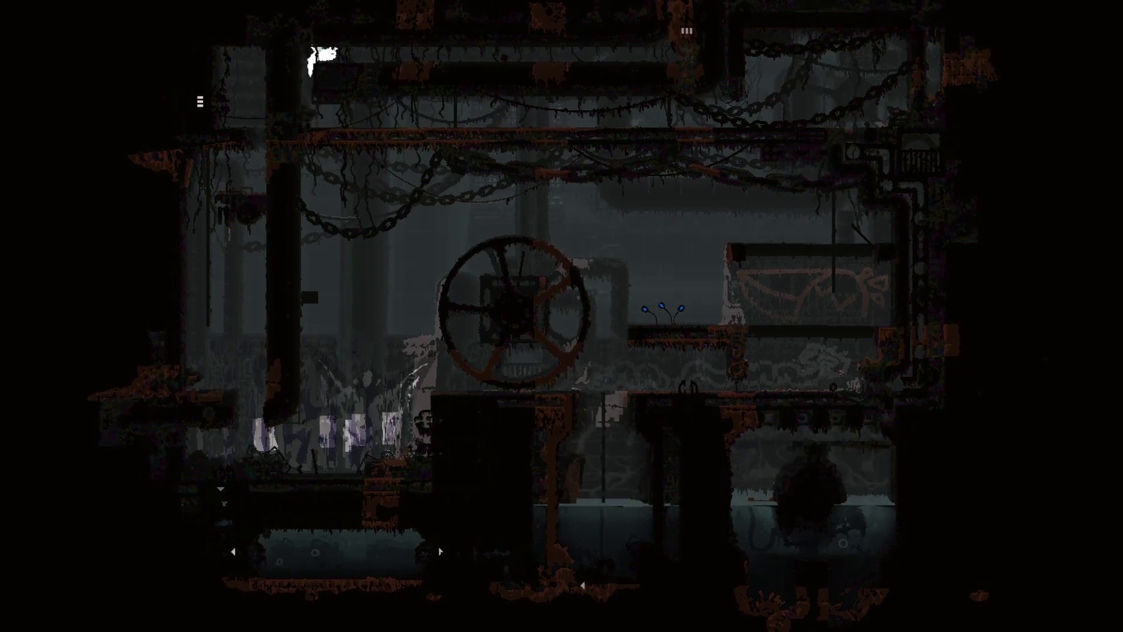
key("Right")
key("Right")
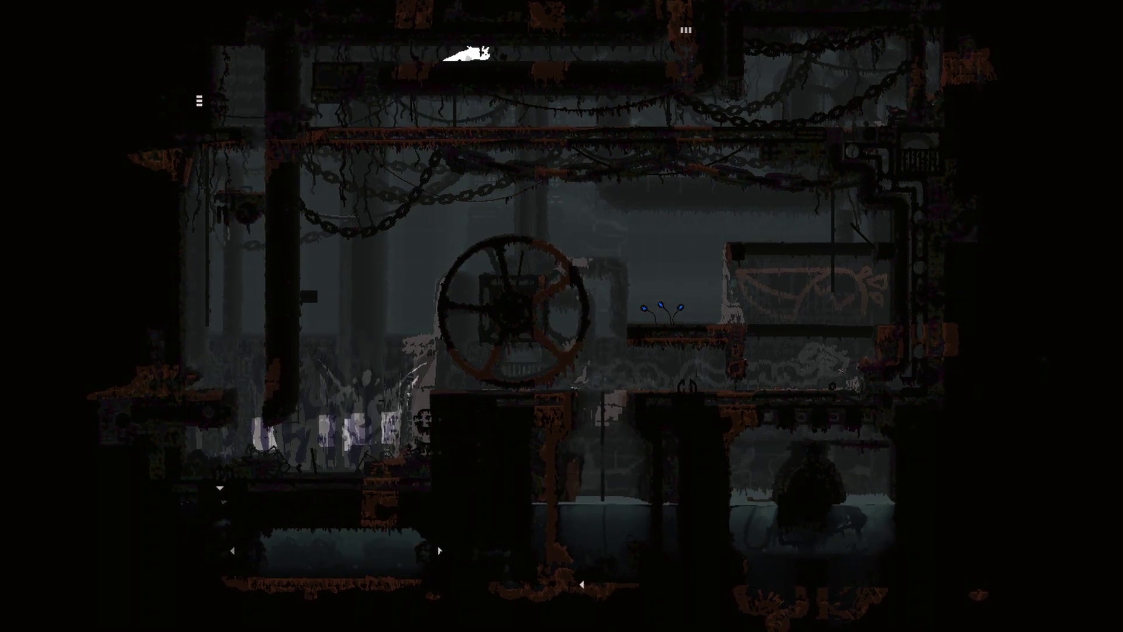
key("Right")
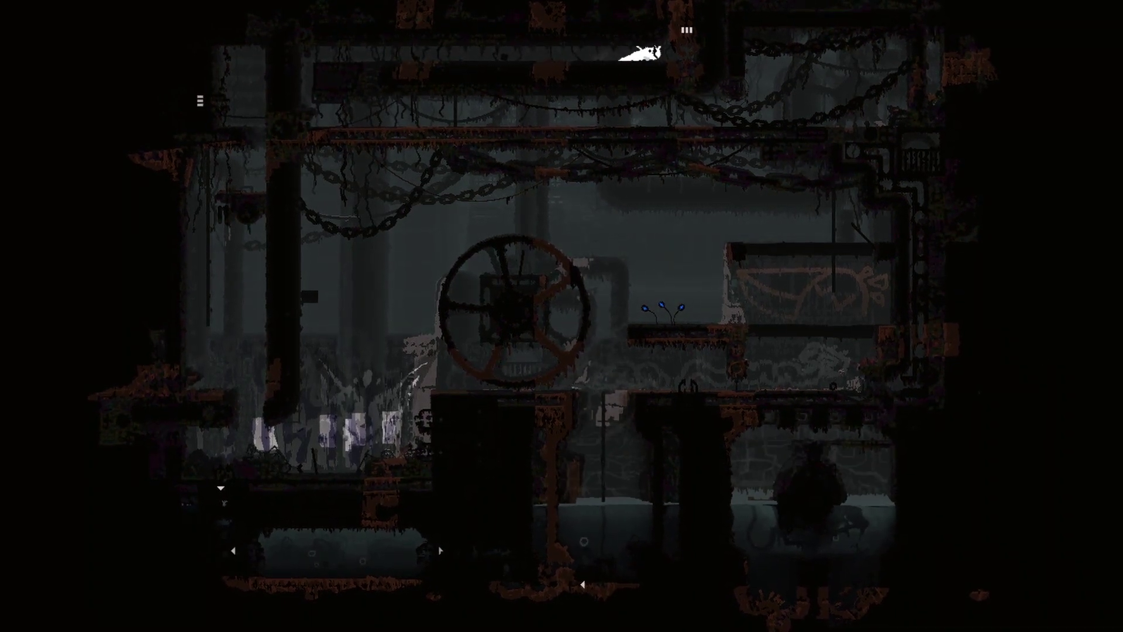
key("Up")
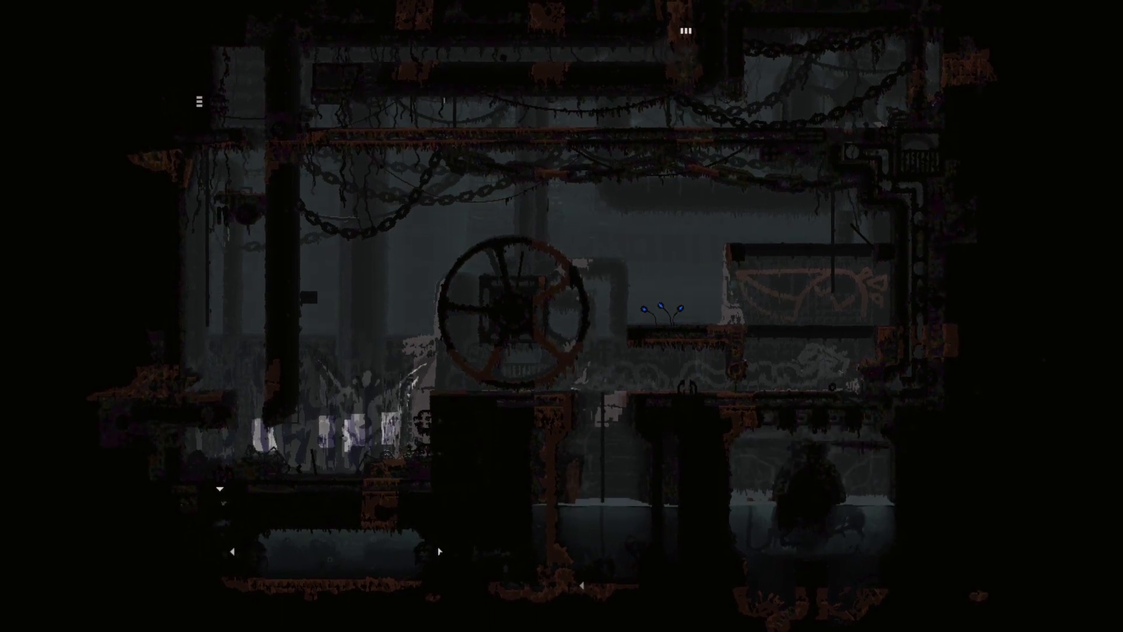
key("Up")
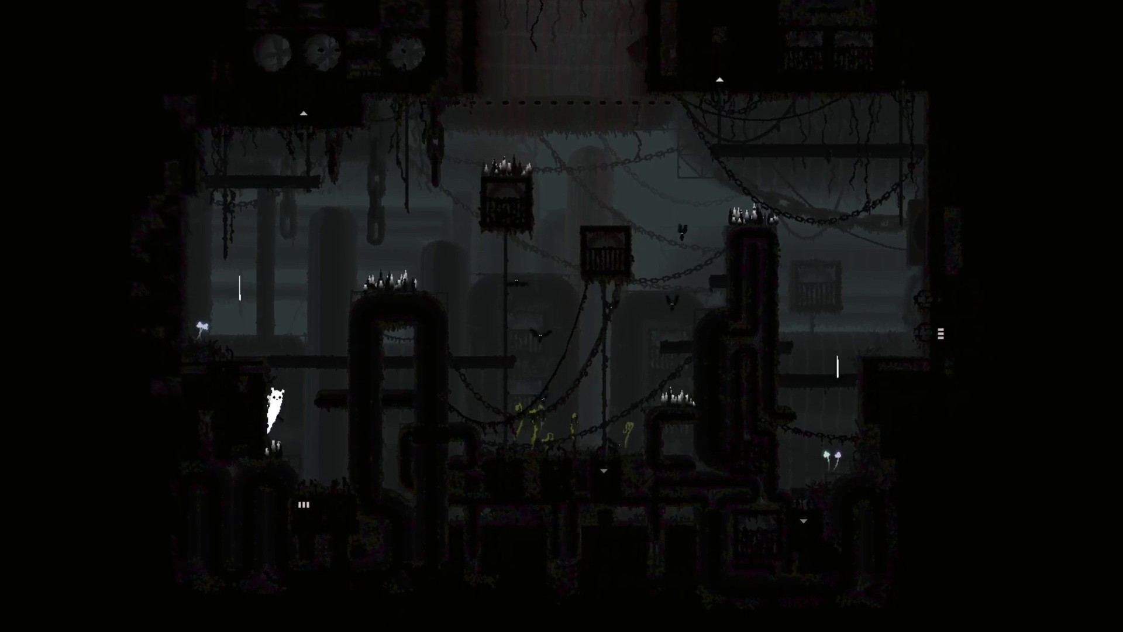
Climb the left pole, drop through the lower pipe, jump out and run right to the exit.
key("Right")
key("Up")
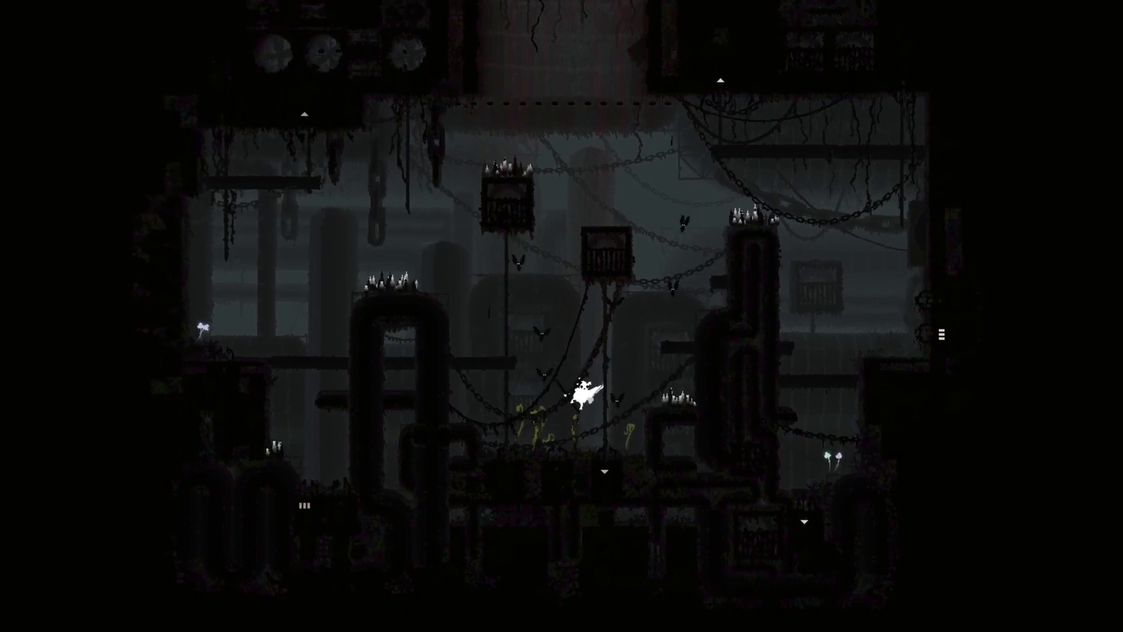
key("Down")
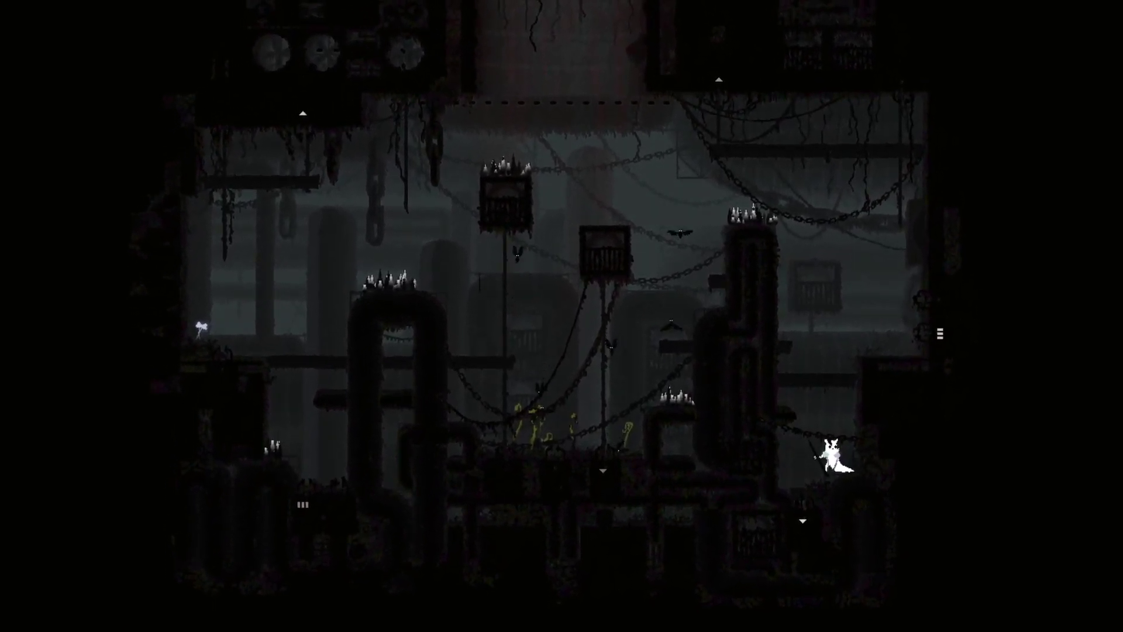
key("Left")
key("z")
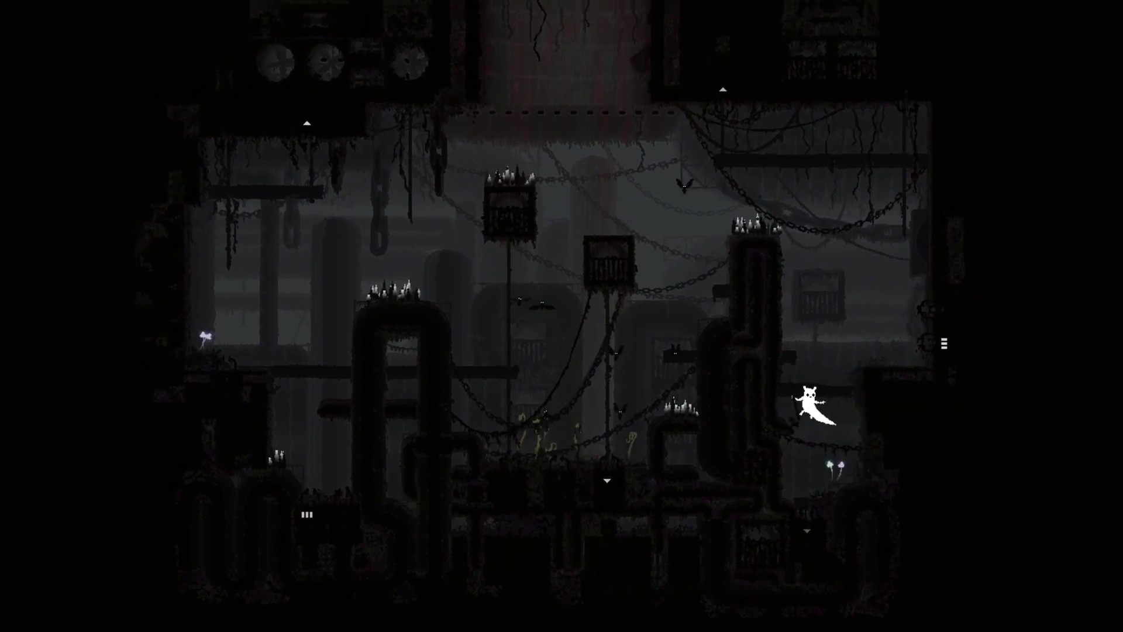
key("Right")
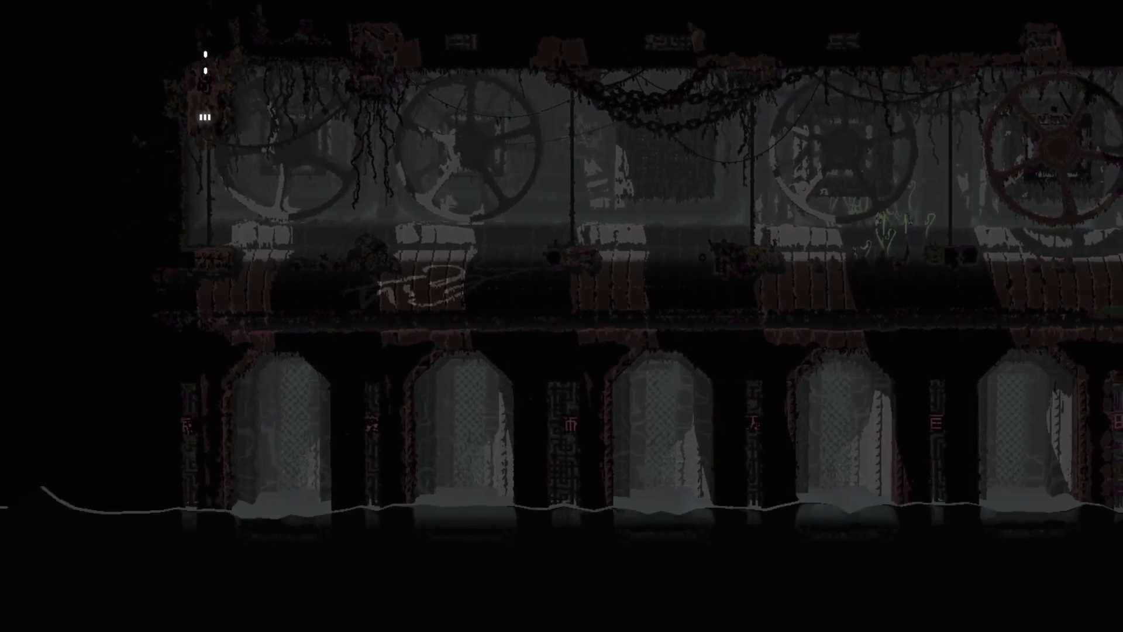
Drop from the pole, leap up-right and crawl over to grab the next pole.
key("Down")
key("Right")
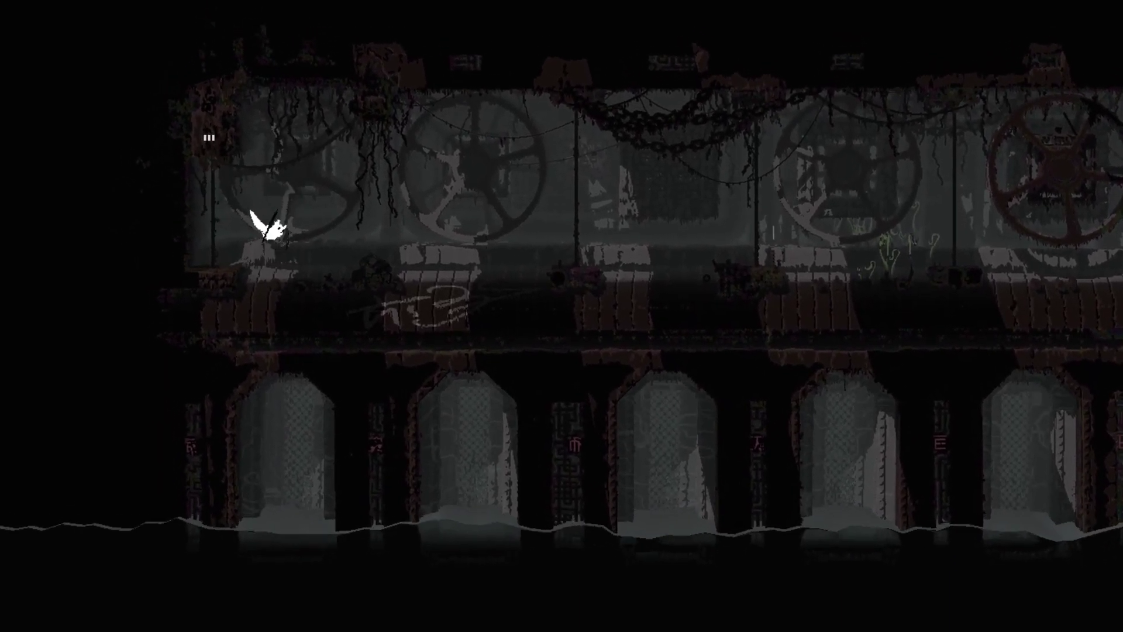
key("Right")
key("z")
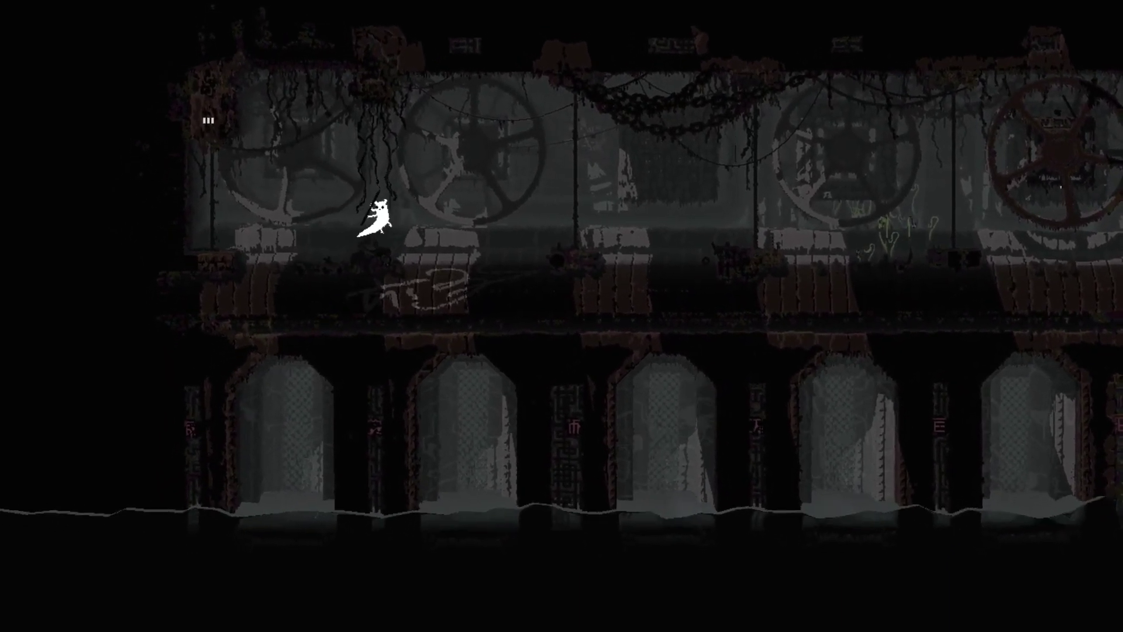
key("Right")
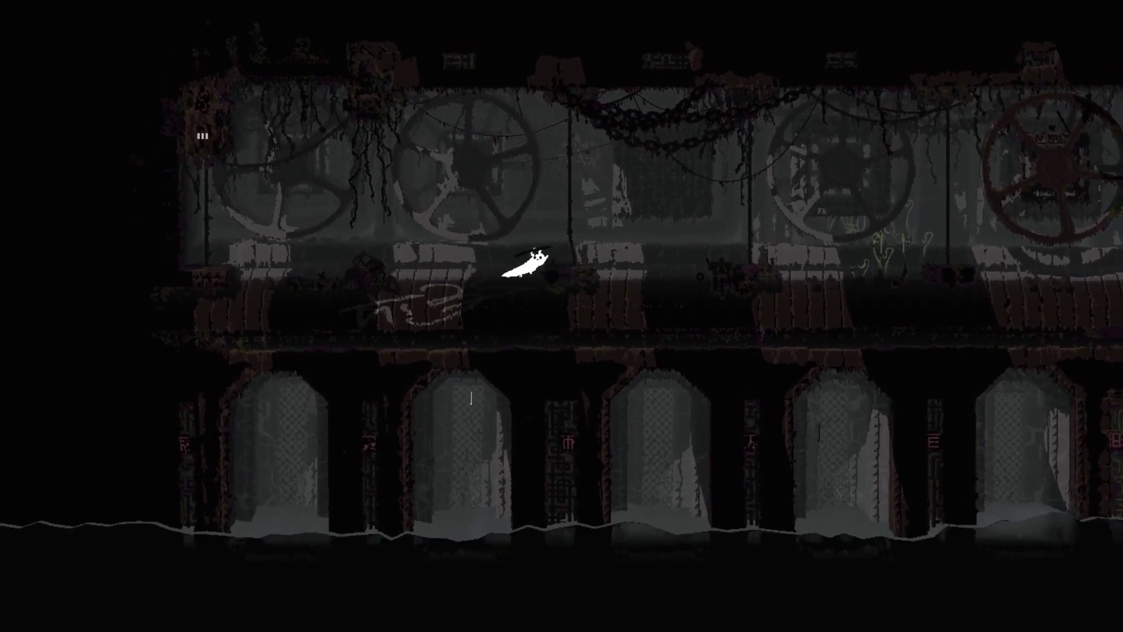
key("Up")
key("Up")
Leap right past the remaining poles into the next room, then swim right out of the water.
key("Right")
key("z")
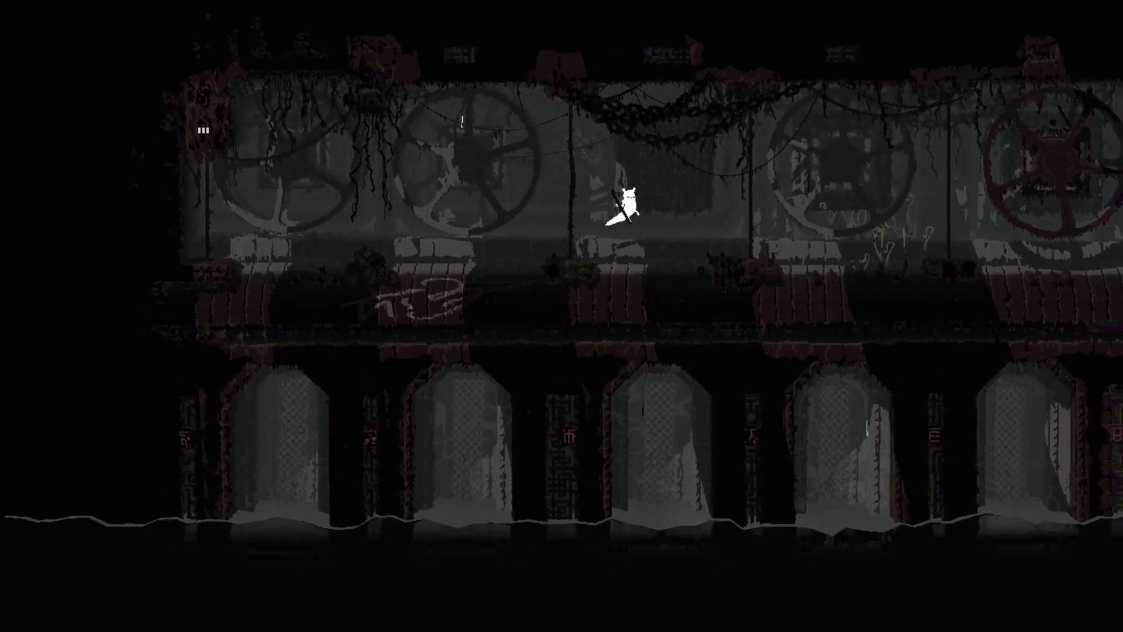
key("Right")
key("z")
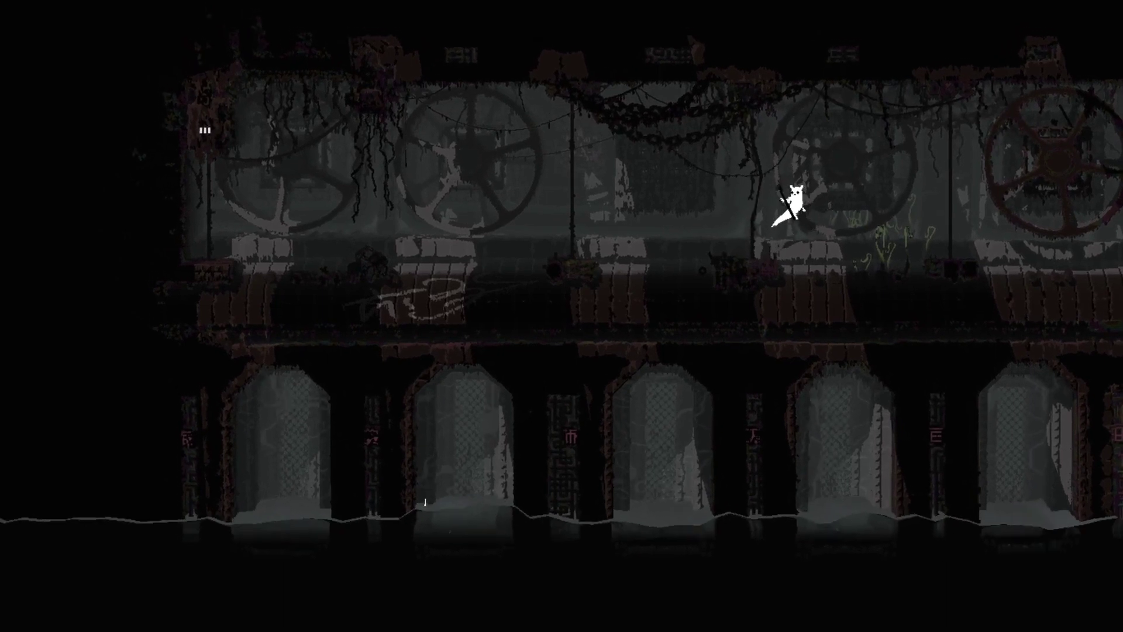
key("Right")
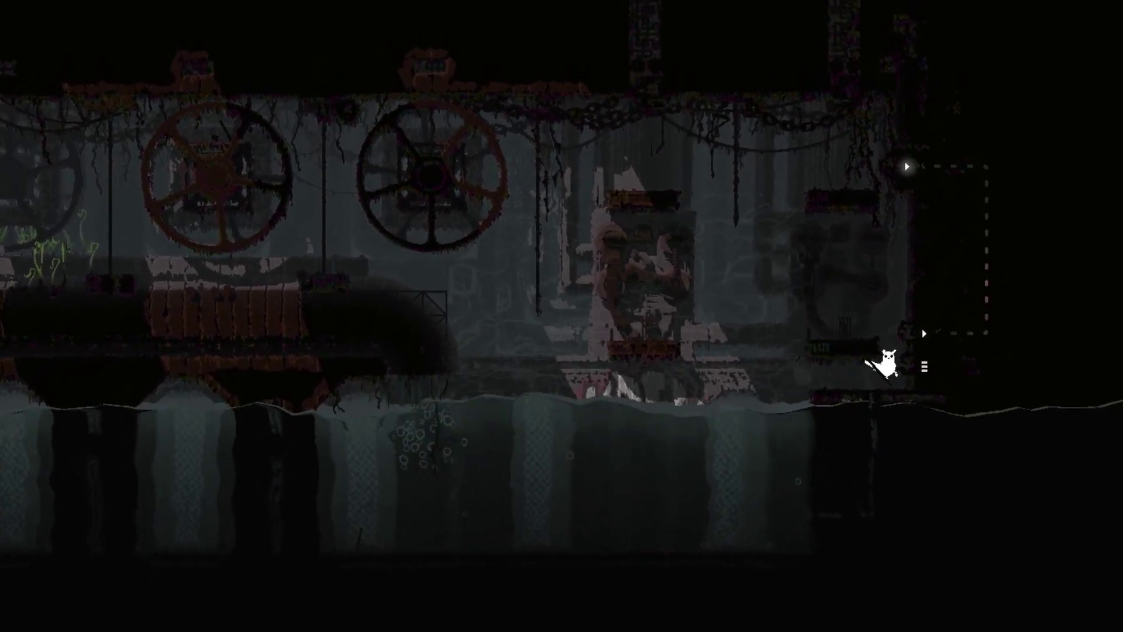
Enter the graffiti chamber, dive in, climb the left bank and leap back into the water.
key("Right")
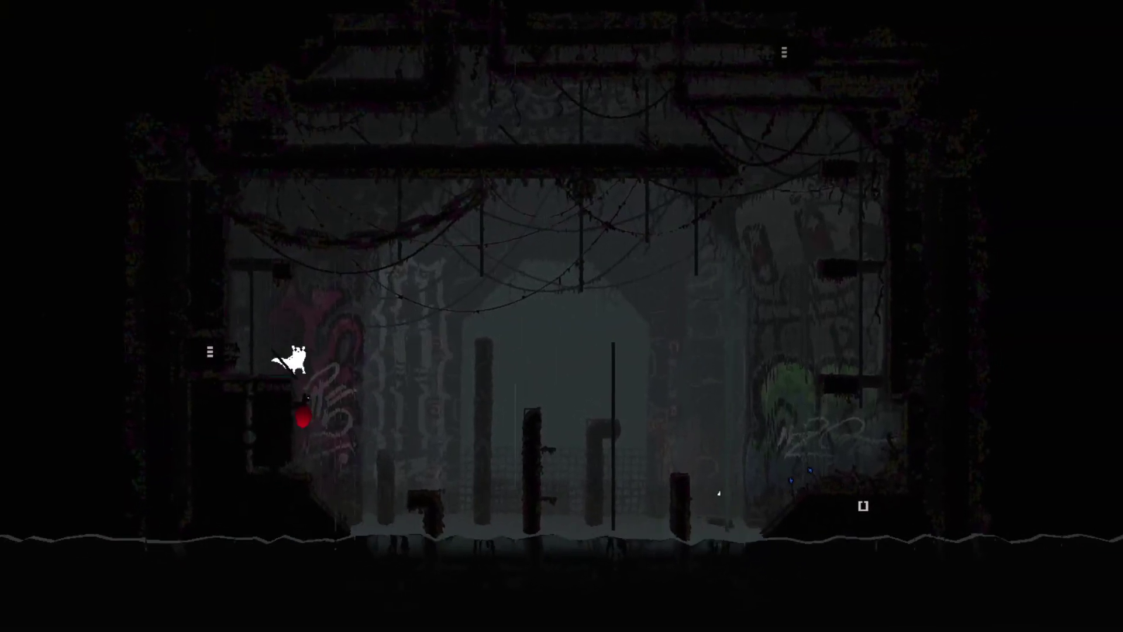
key("Right")
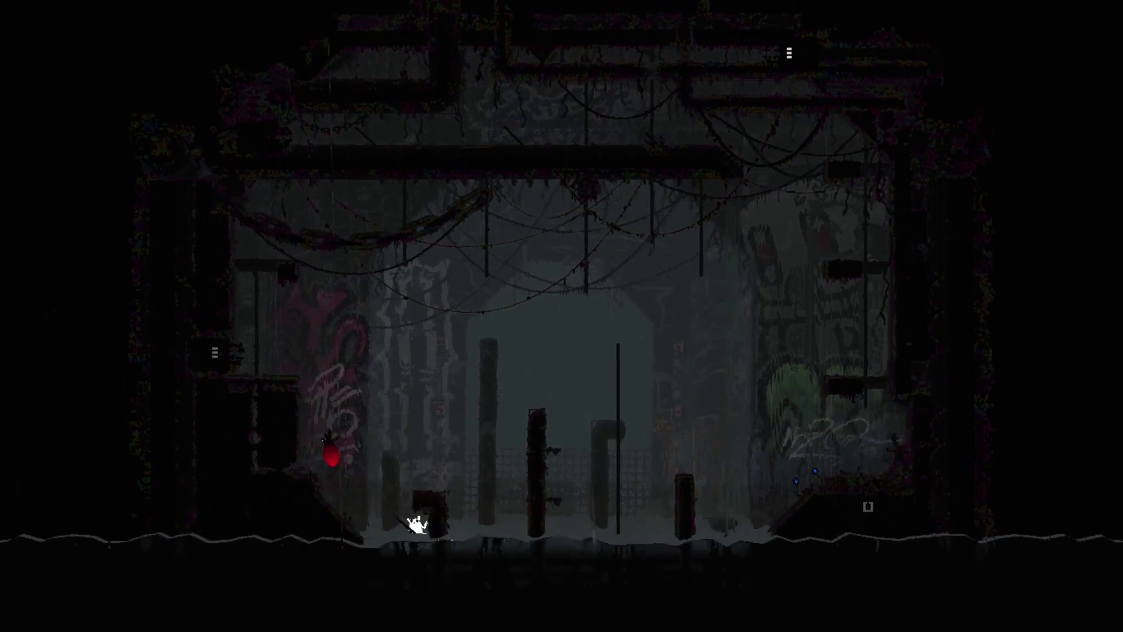
key("Down")
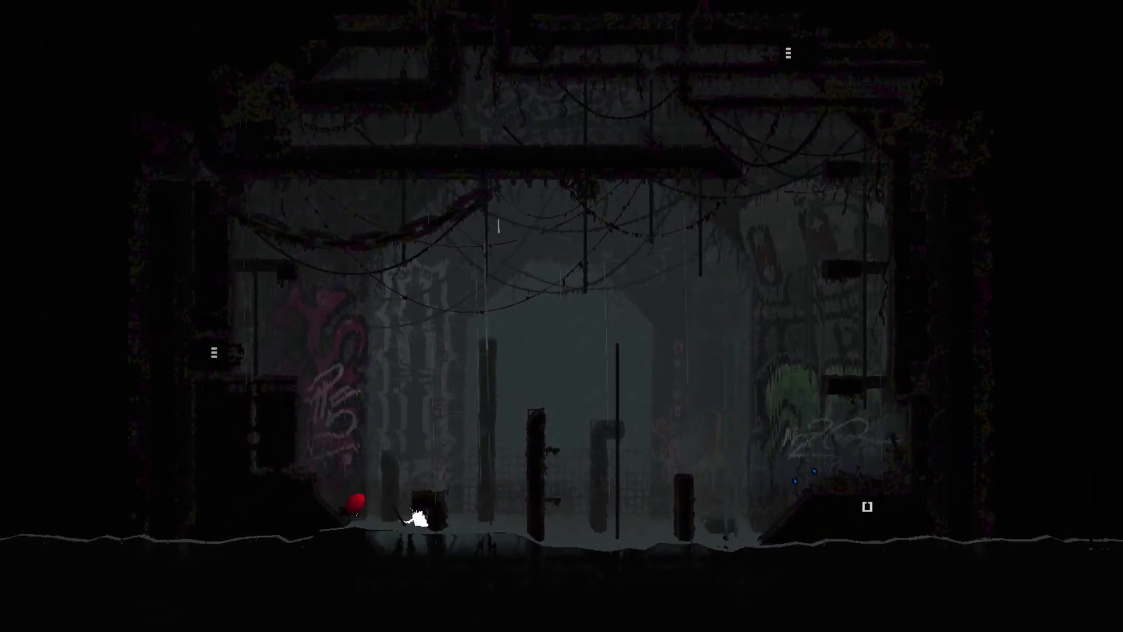
key("Left")
key("Left")
key("Right")
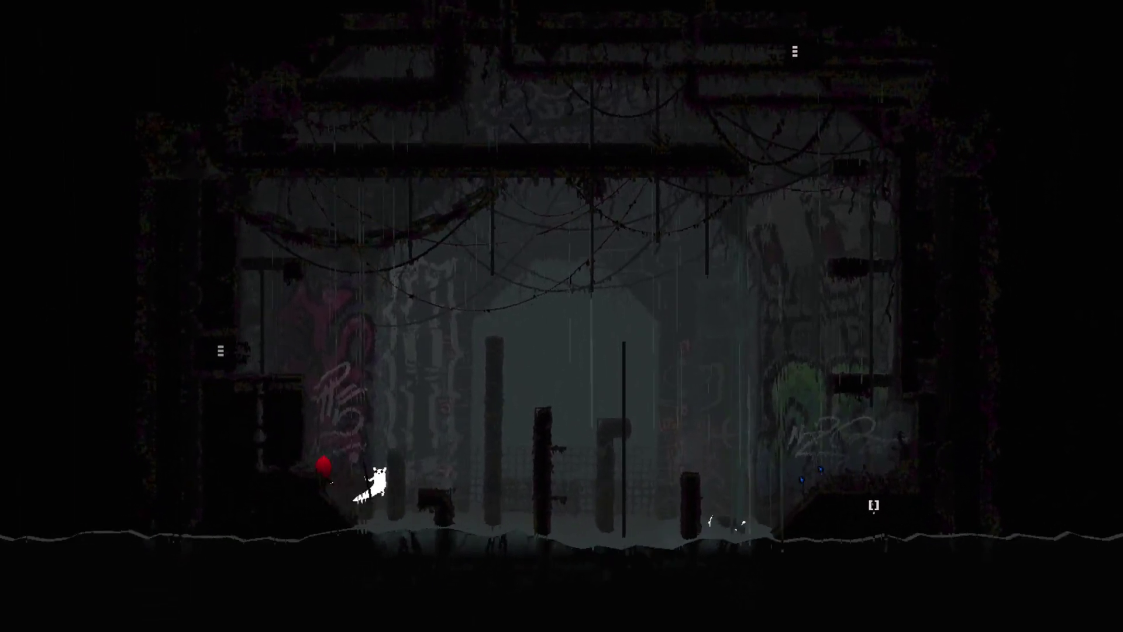
key("Left")
key("Right")
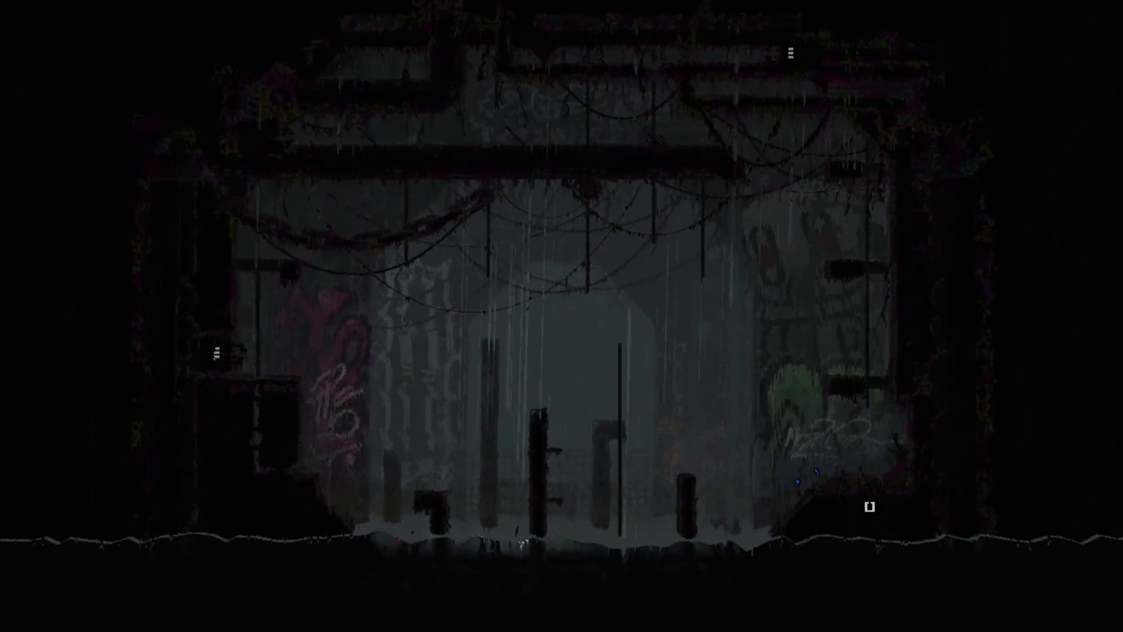
key("Left")
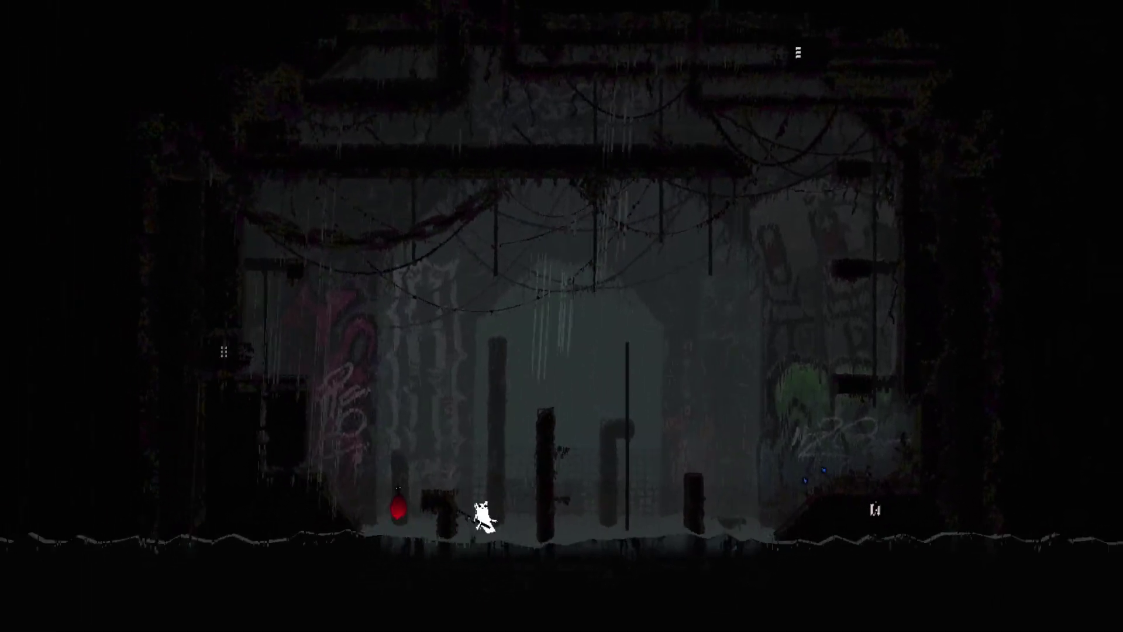
Shuffle along the pole, drop into the water and swim left.
key("Right")
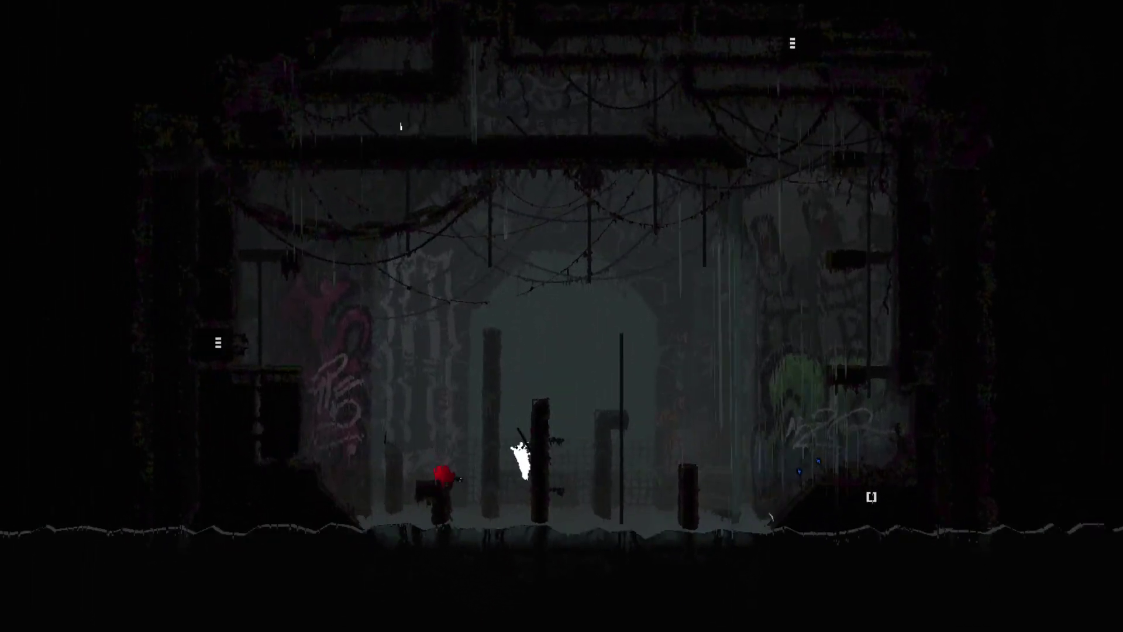
key("Left")
key("Right")
key("Left")
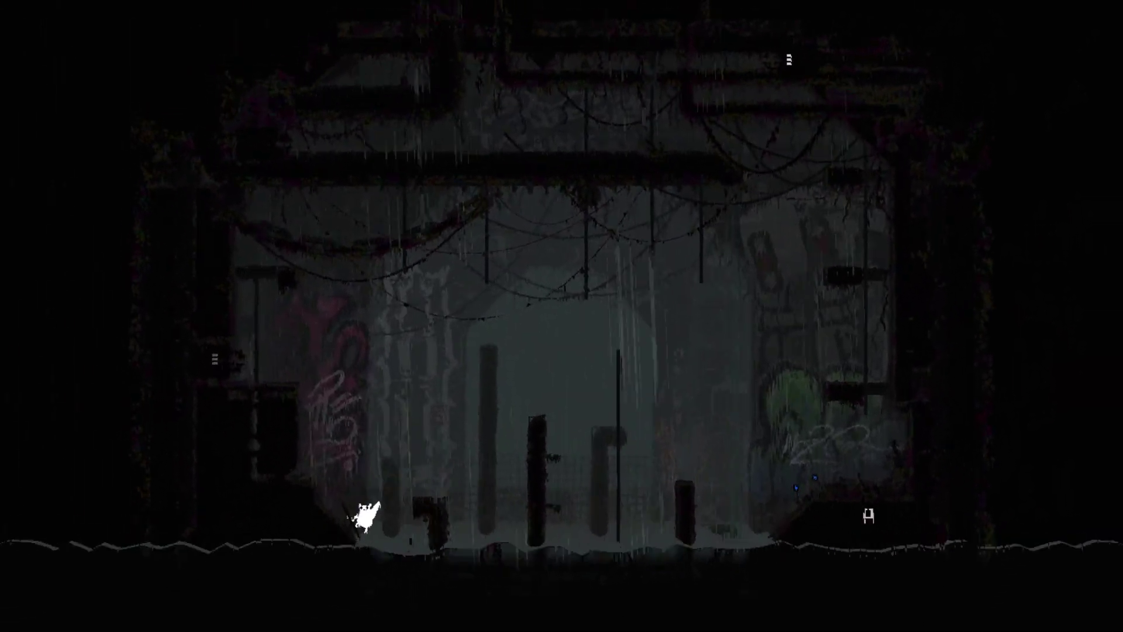
key("Left")
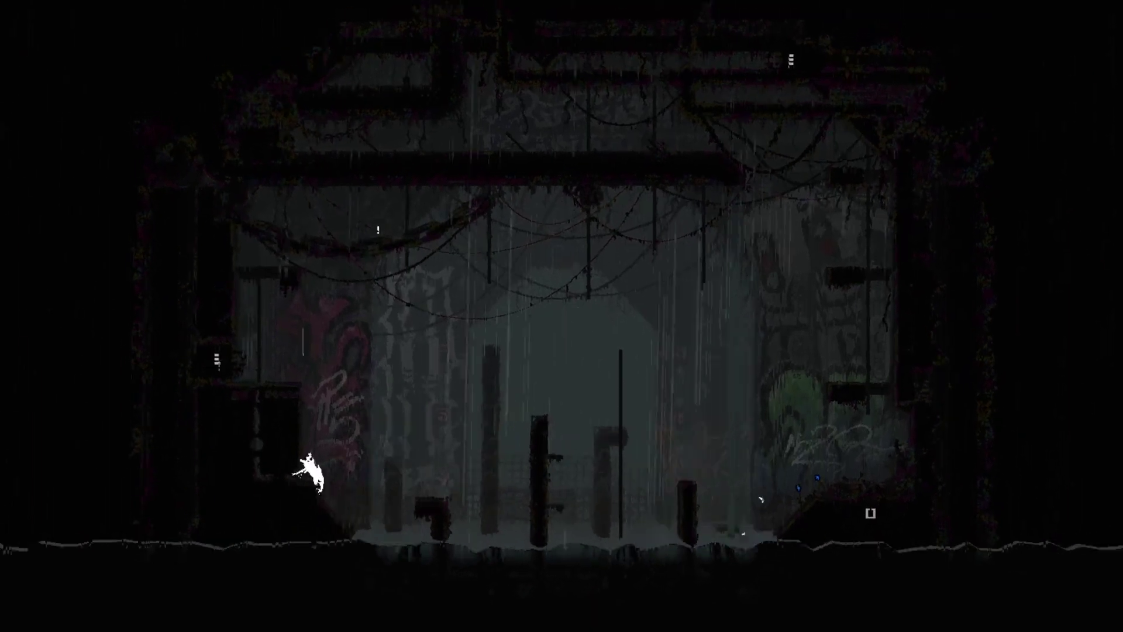
Climb the left pole, drop right, then run left toward the wall as the rain kills the slugcat.
key("Left")
key("Up")
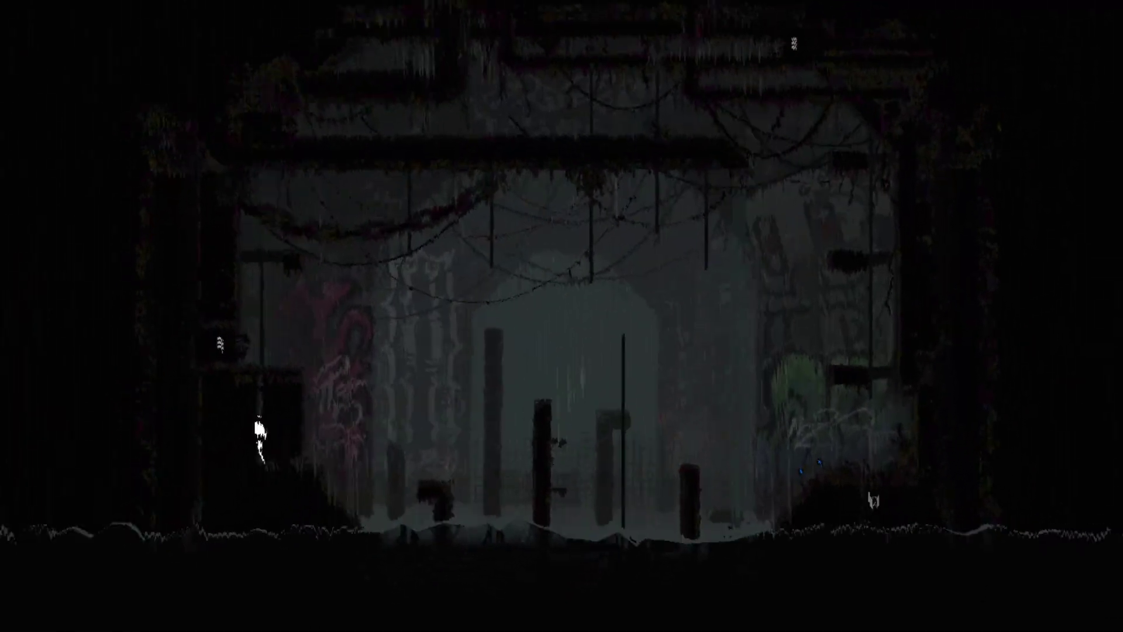
key("Up")
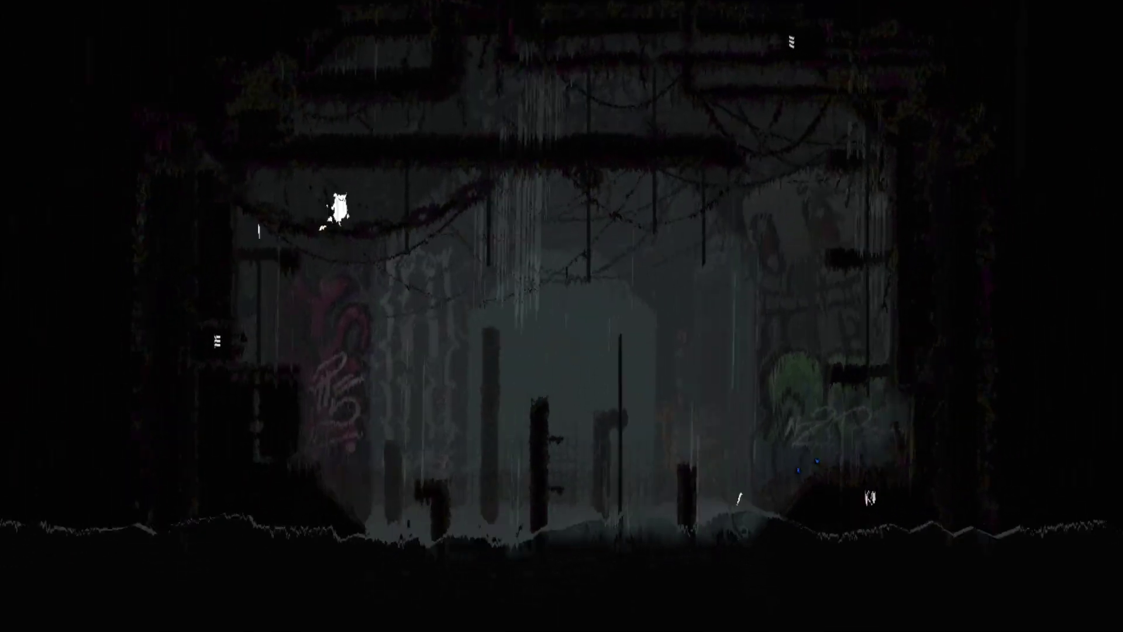
key("Right")
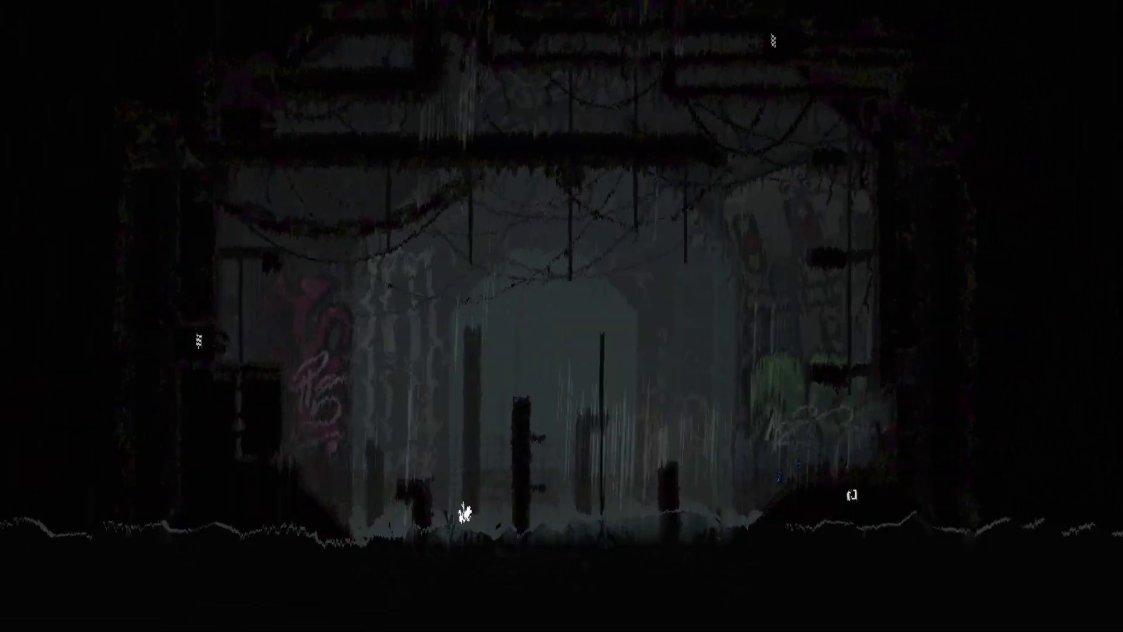
key("Left")
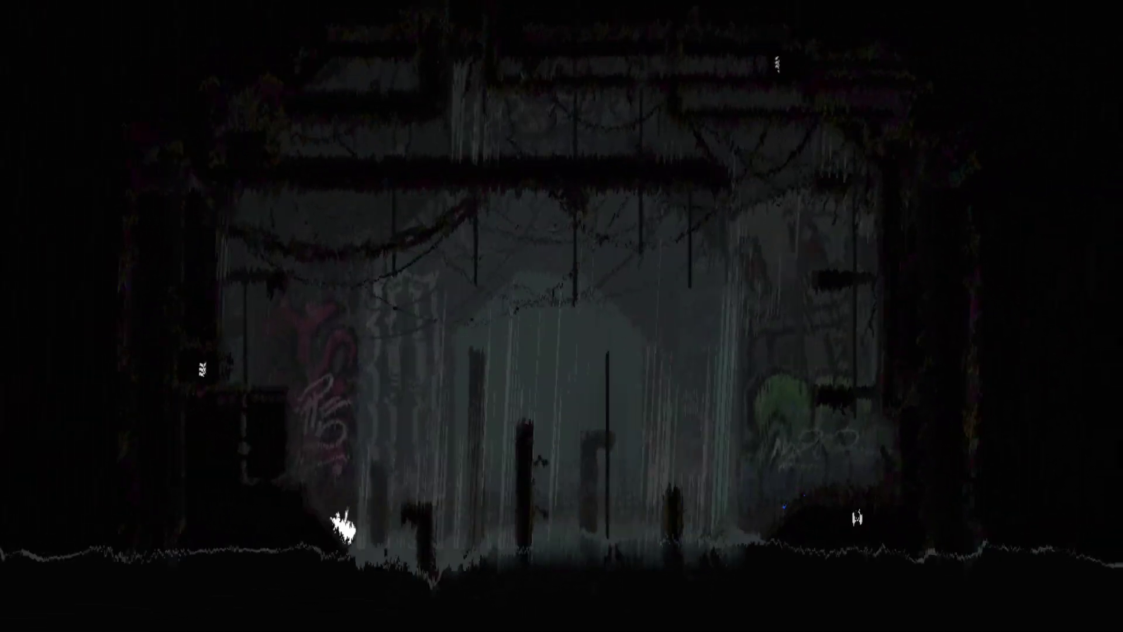
key("Left")
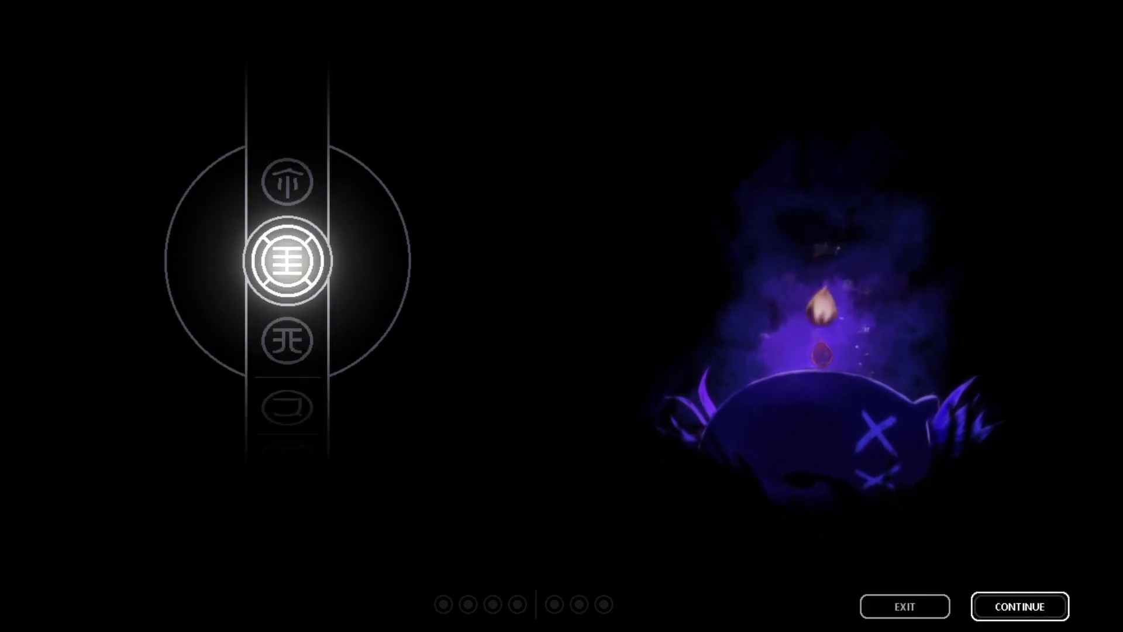
Choose CONTINUE on the karma death screen to load the next cycle.
key("Return")
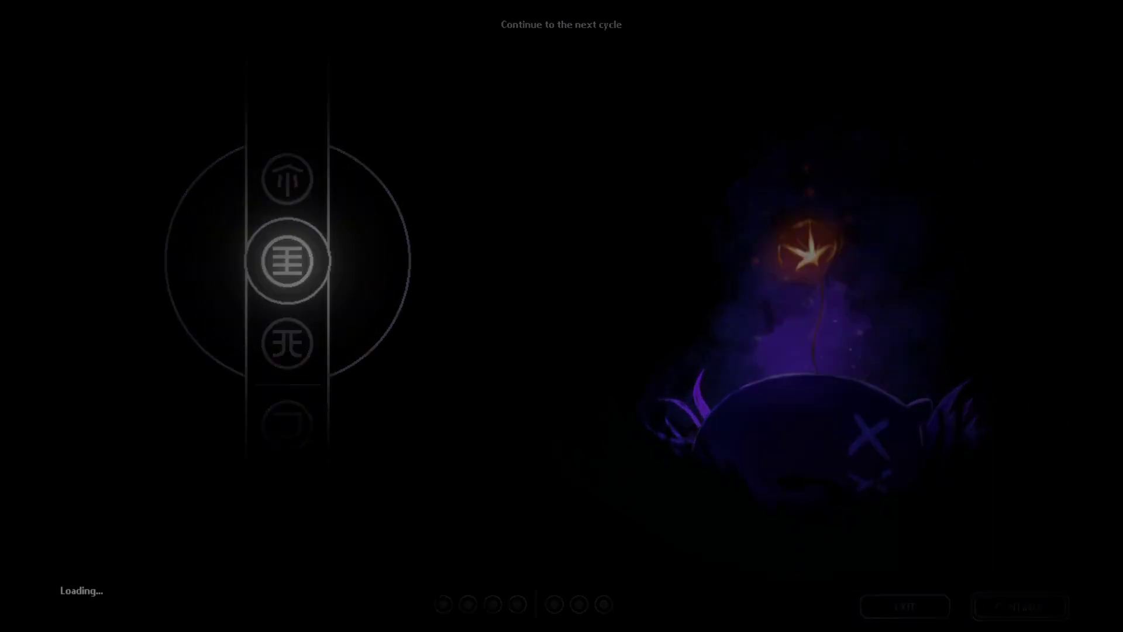